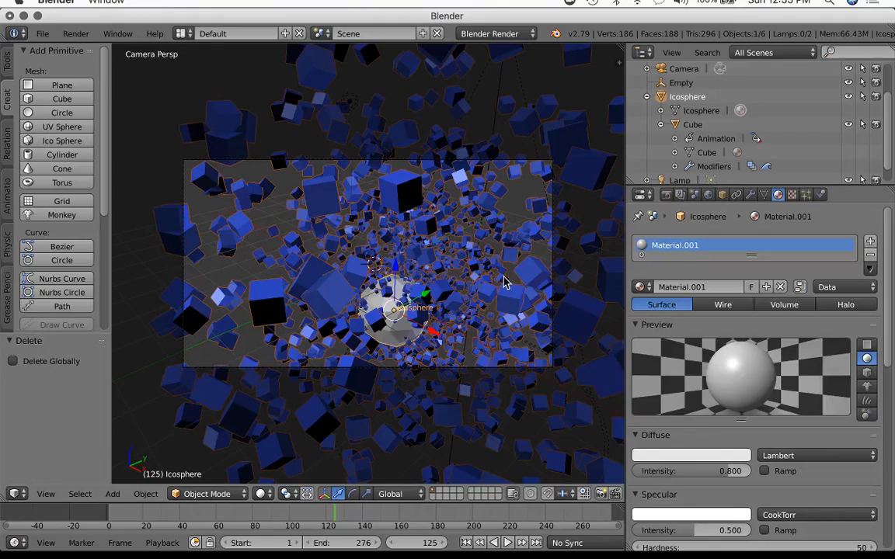
# Play the animation in wireframe shading and try moving the icosphere, cancelling the move.
pyautogui.hotkey('alt', 'a')
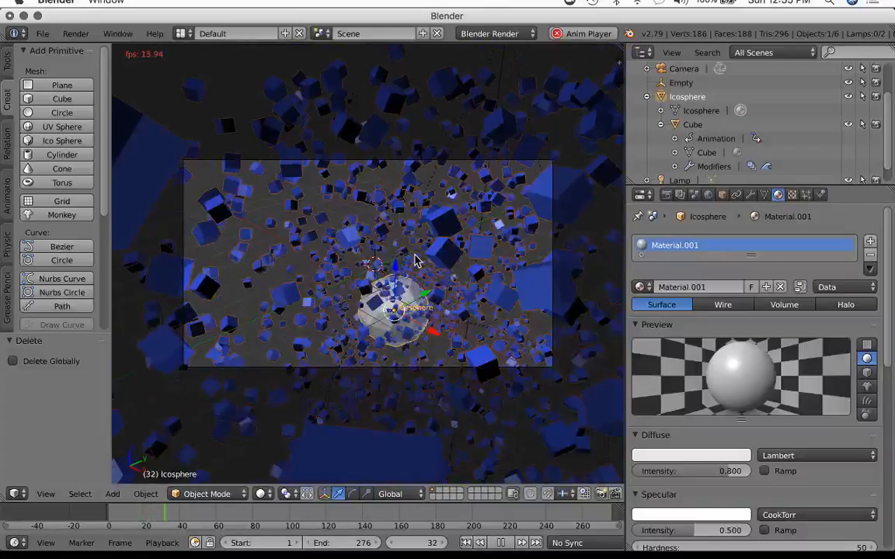
pyautogui.press('z')
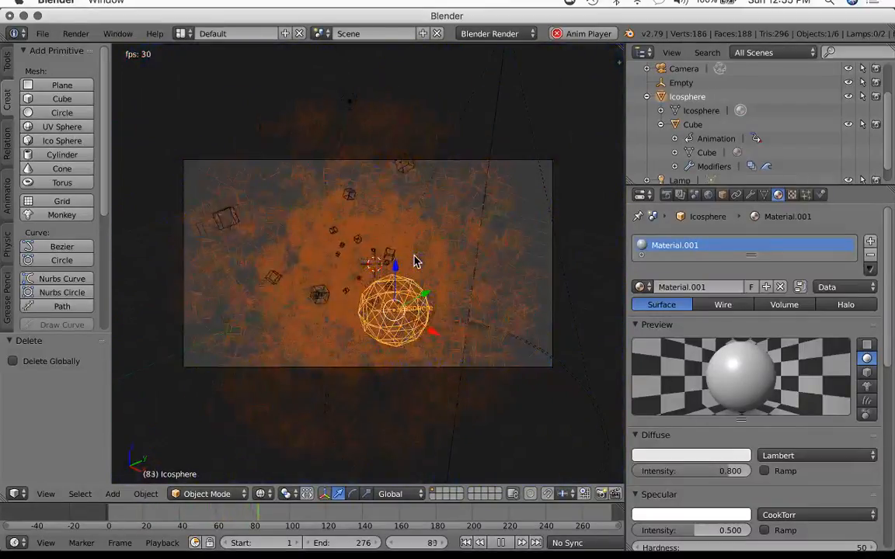
pyautogui.press('g')
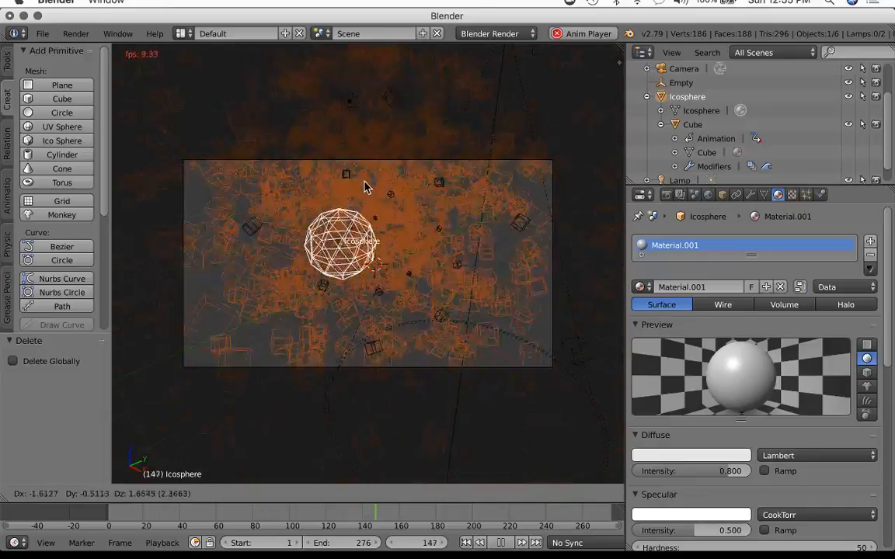
pyautogui.rightClick(384, 237)
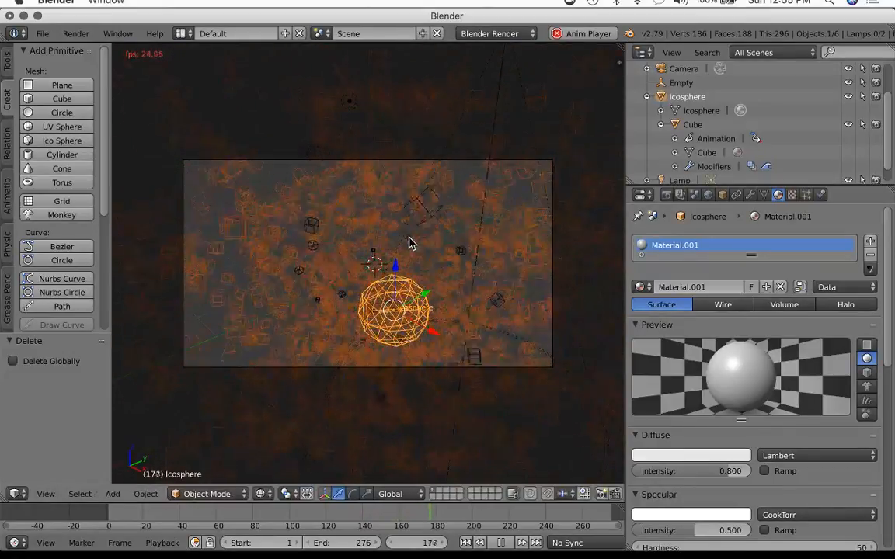
# Select the blue cube and turn its Array modifier's viewport display off and back on to compare the effect.
pyautogui.rightClick(409, 242)
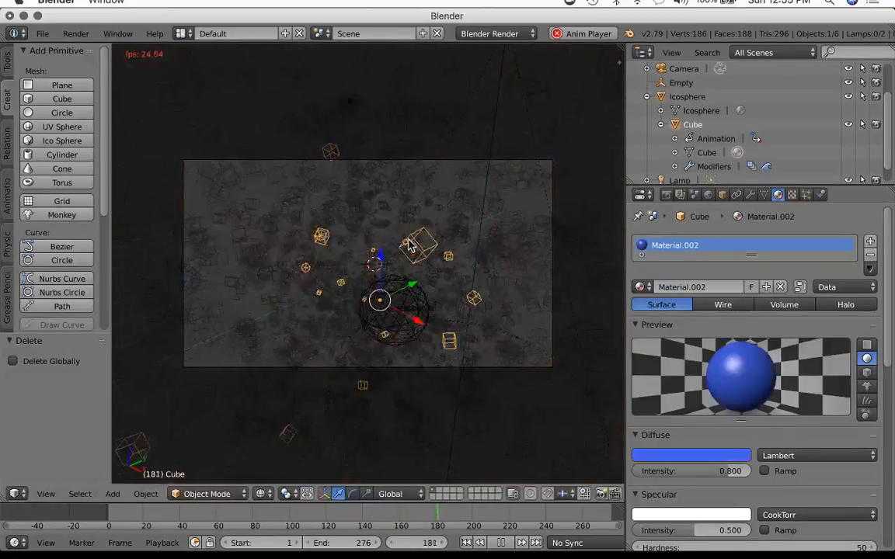
pyautogui.click(751, 194)
pyautogui.scroll(-2, 791, 315)
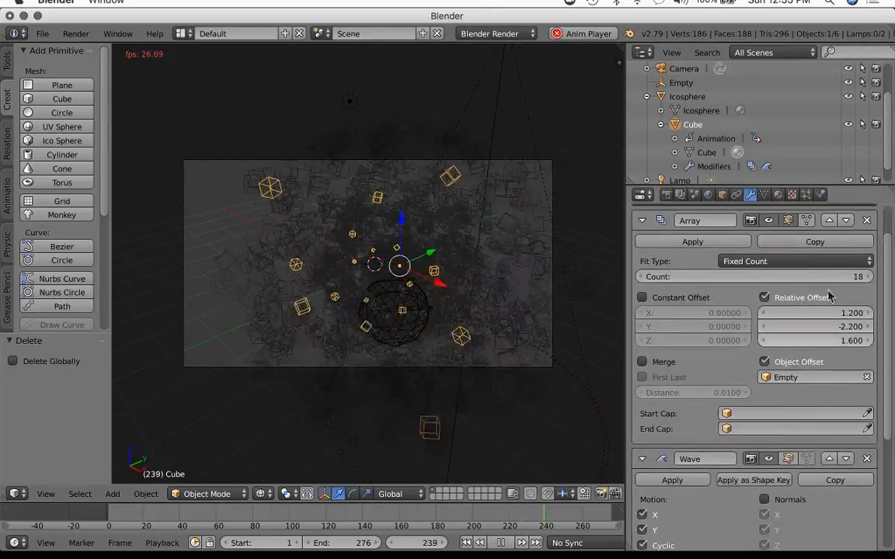
pyautogui.click(769, 221)
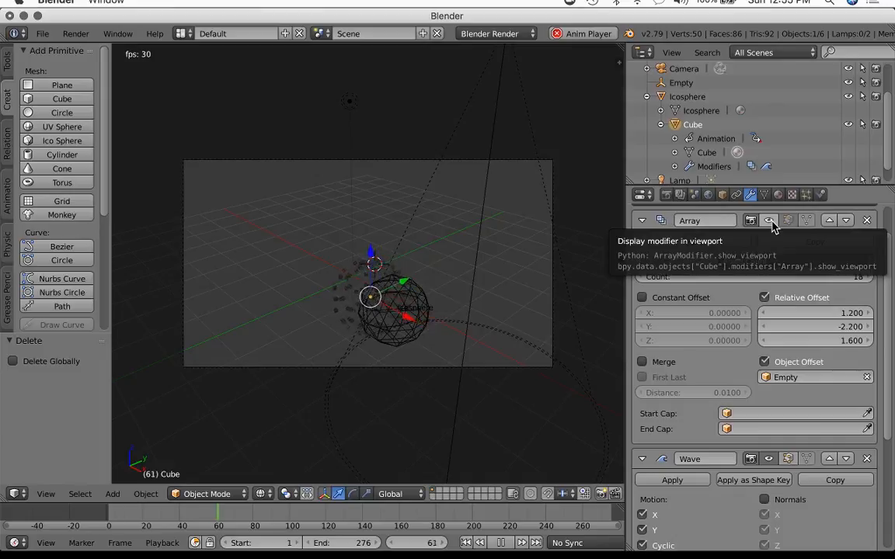
pyautogui.click(771, 222)
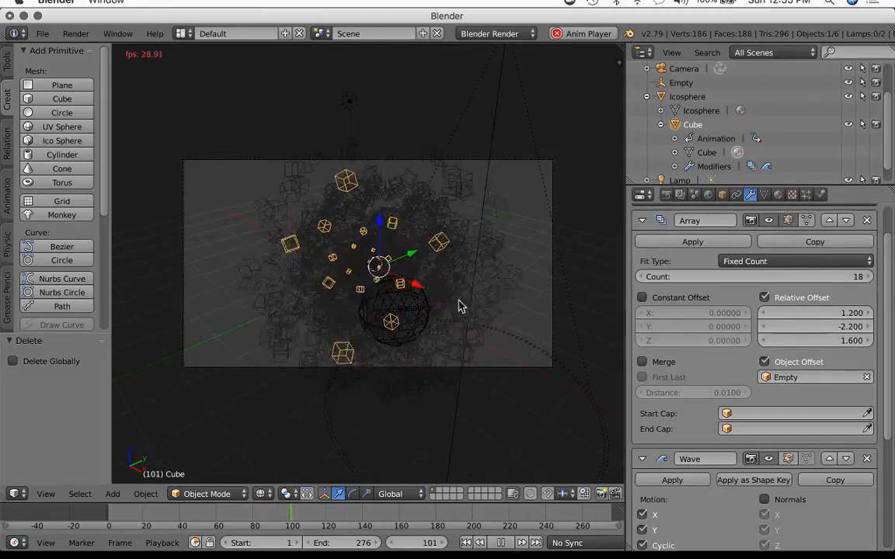
# Compare the array without and with its Object Offset in solid shading, leaving the offset enabled.
pyautogui.click(780, 364)
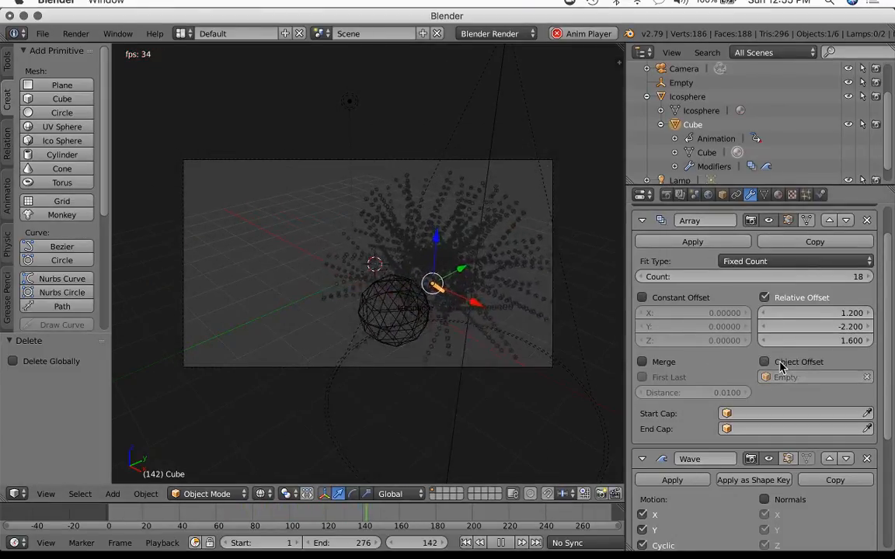
pyautogui.press('z')
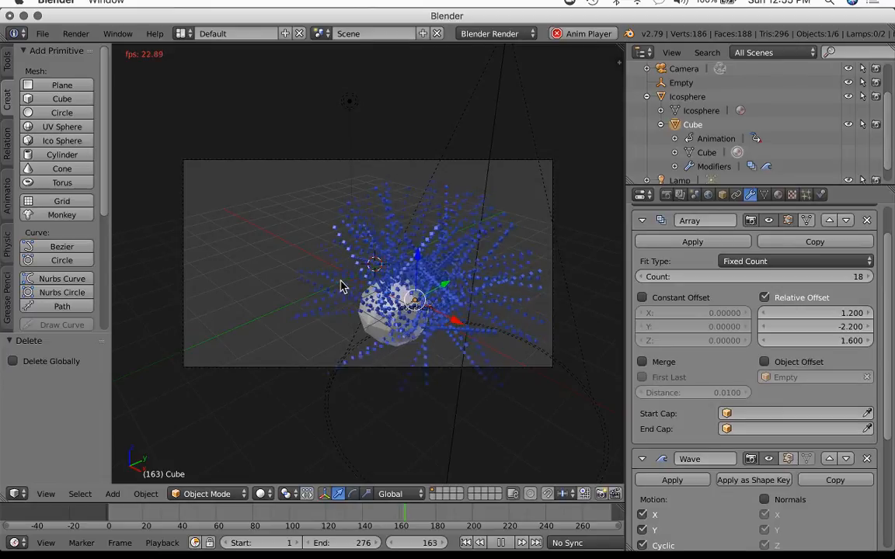
pyautogui.click(766, 364)
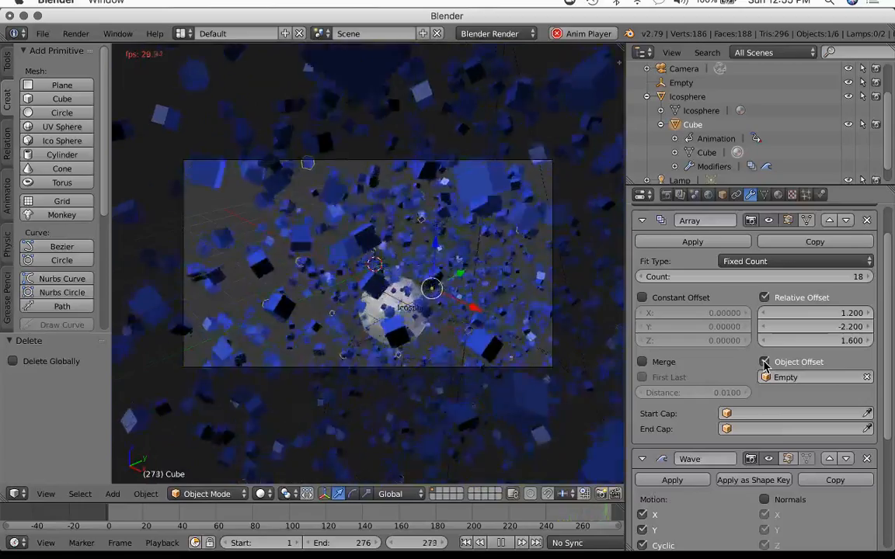
# Review the settings of the cube's Wave modifier and stop the animation playback.
pyautogui.scroll(-3, 766, 365)
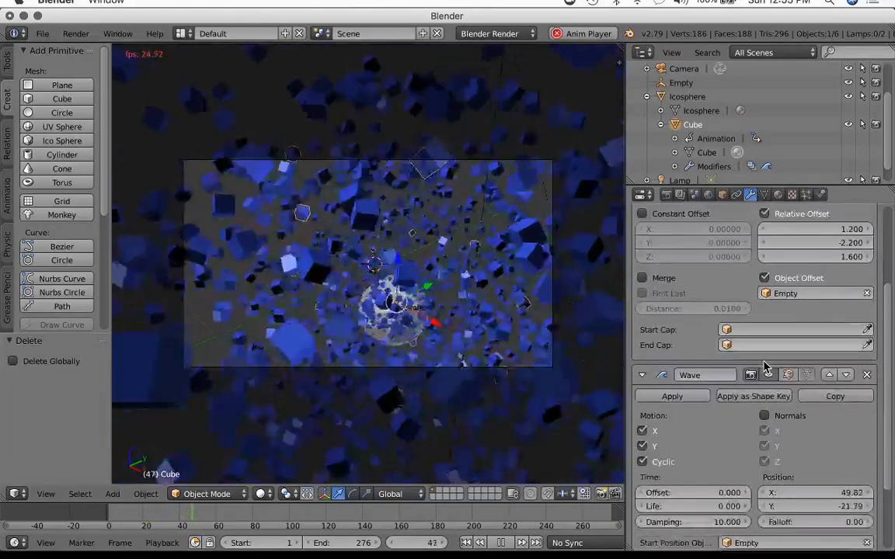
pyautogui.scroll(-2, 765, 365)
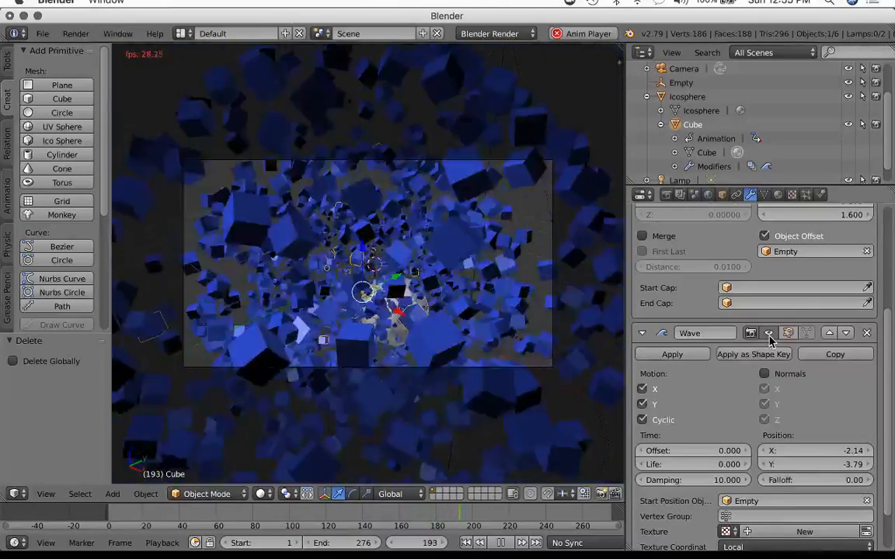
pyautogui.scroll(-3, 769, 339)
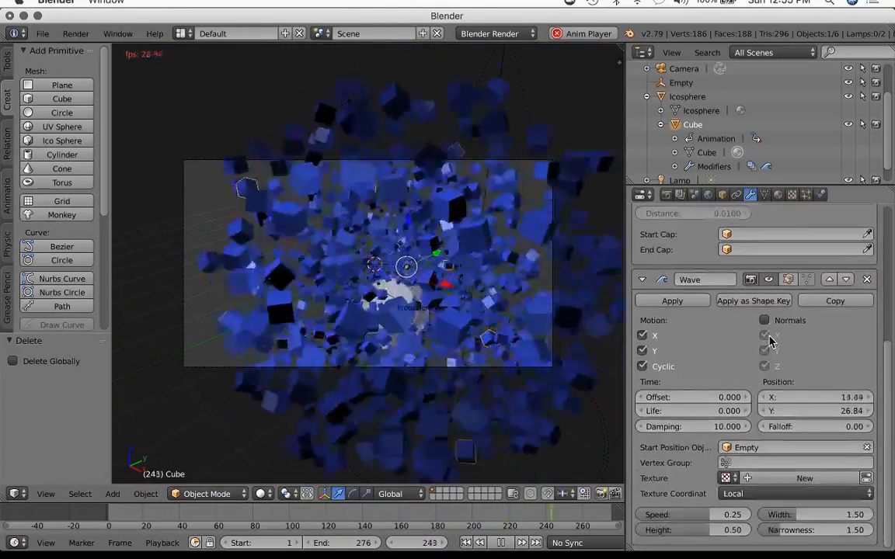
pyautogui.scroll(10, 769, 340)
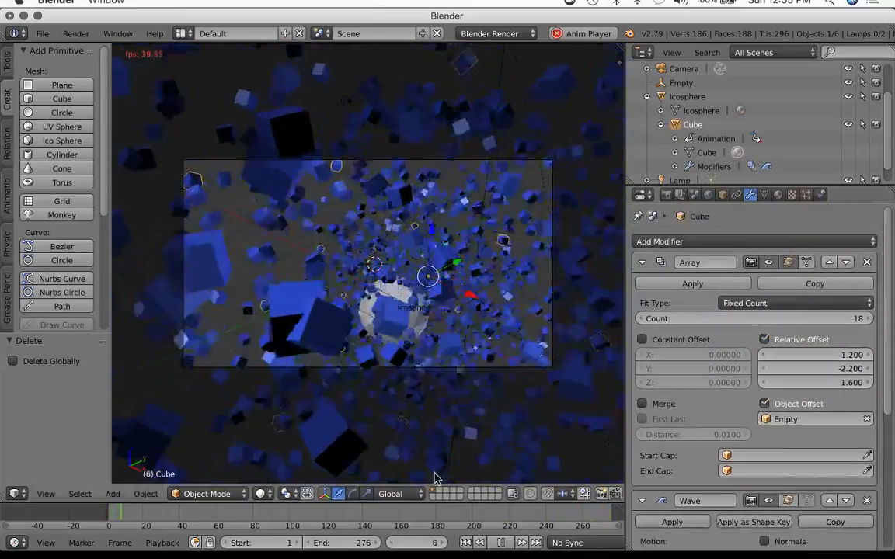
pyautogui.press('Escape')
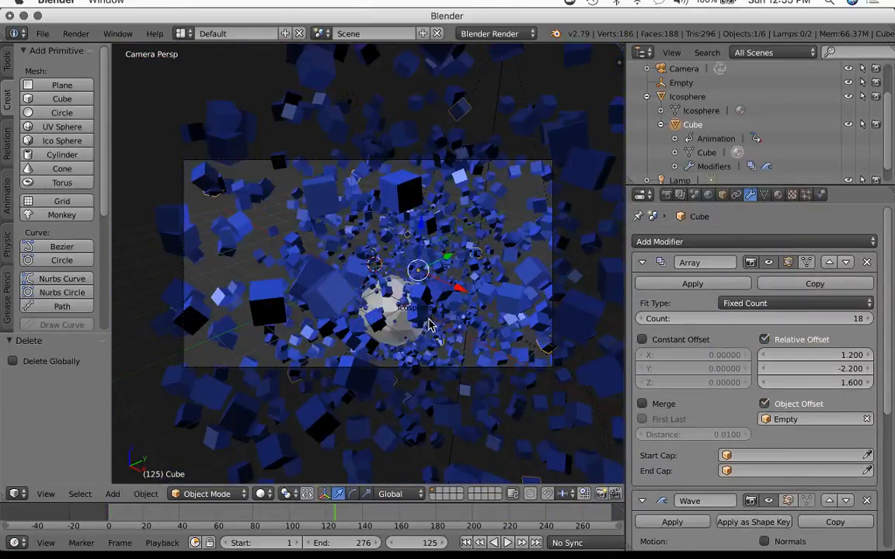
# Create a new scene with the Copy Settings option and add a cube mesh to it.
pyautogui.click(422, 34)
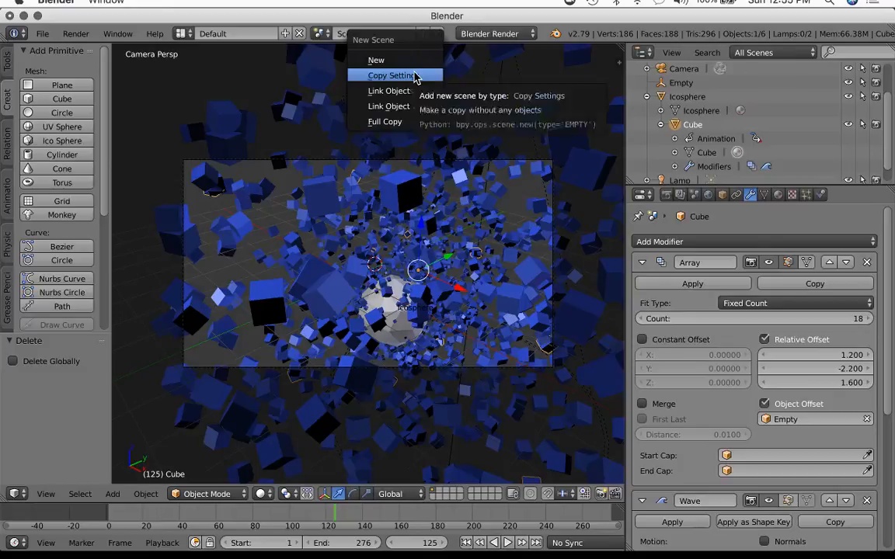
pyautogui.click(415, 75)
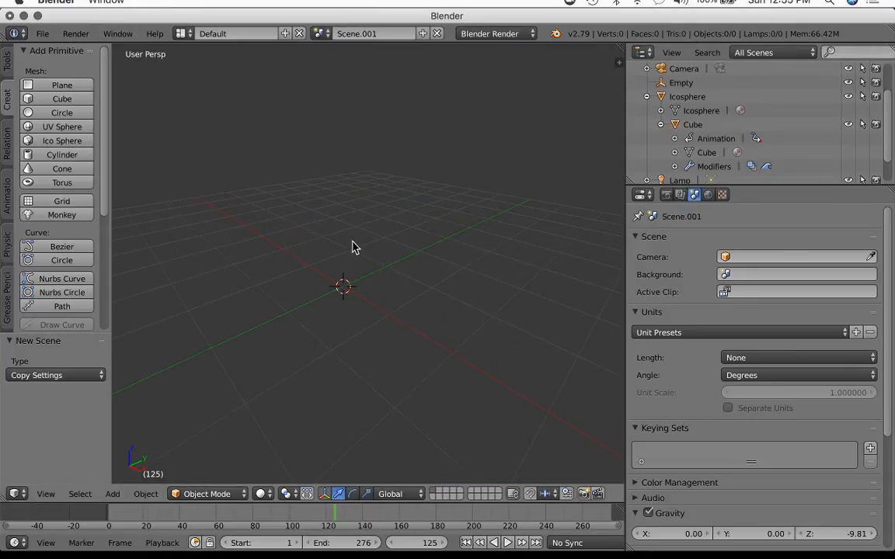
pyautogui.moveTo(352, 247); pyautogui.dragTo(396, 292, button='middle')
pyautogui.hotkey('shift', 'a')
pyautogui.moveTo(398, 292)
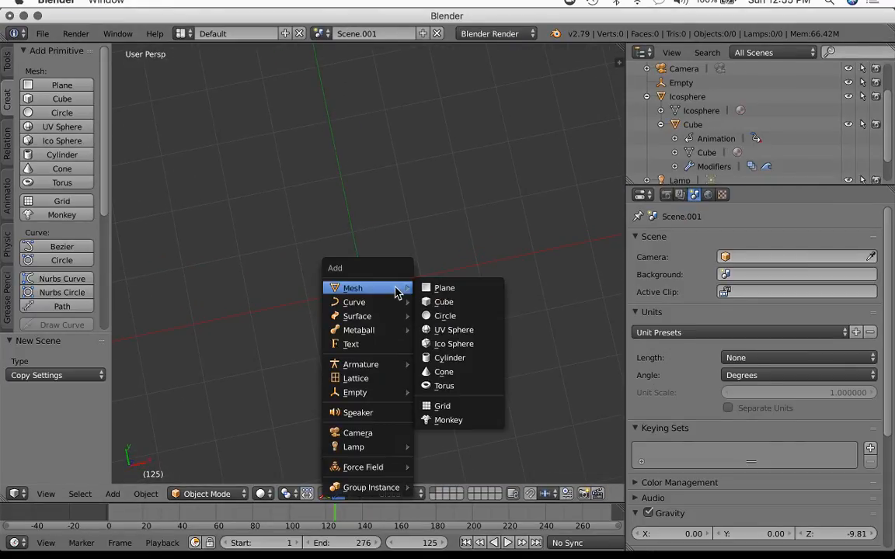
pyautogui.click(436, 302)
# Drive the cube's X location with the expression #frame and set the current frame to 0.
pyautogui.moveTo(441, 300); pyautogui.dragTo(382, 307, button='middle')
pyautogui.moveTo(524, 262); pyautogui.dragTo(406, 176, button='middle')
pyautogui.scroll(-5, 409, 257)
pyautogui.scroll(6, 409, 253)
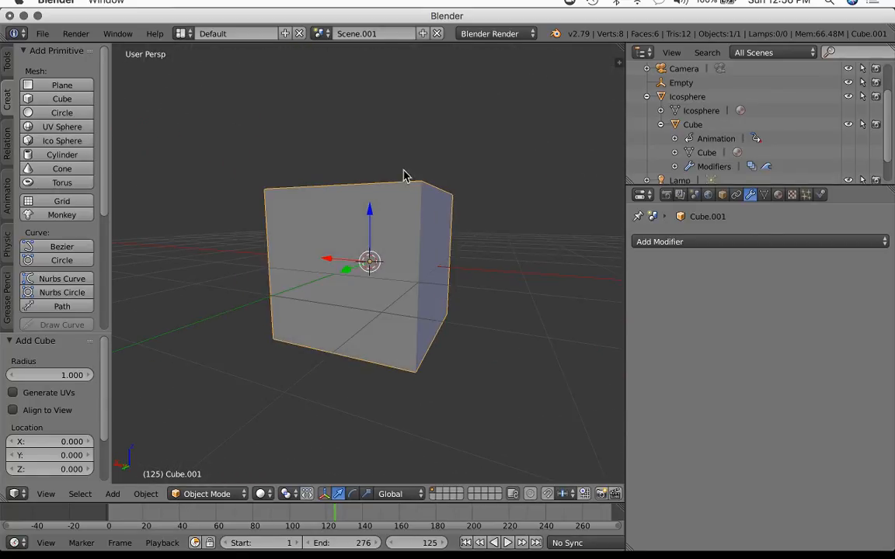
pyautogui.click(617, 61)
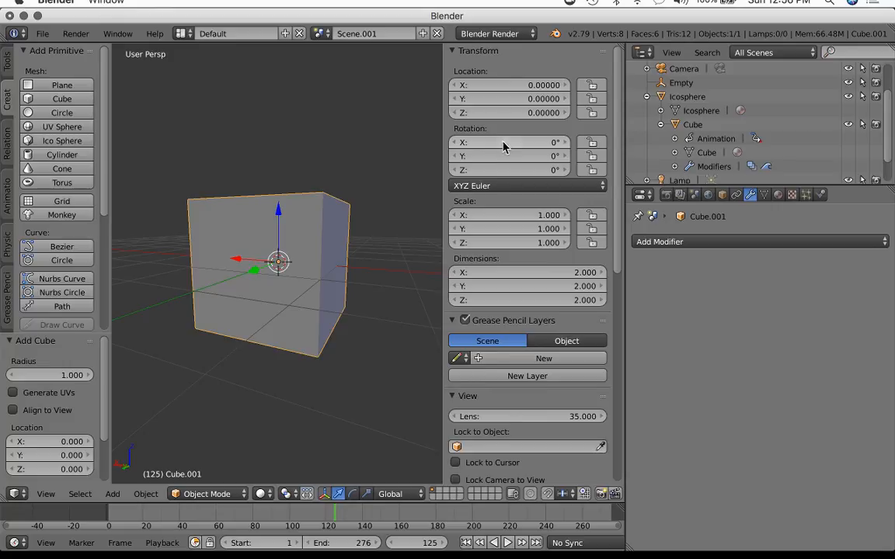
pyautogui.click(501, 86)
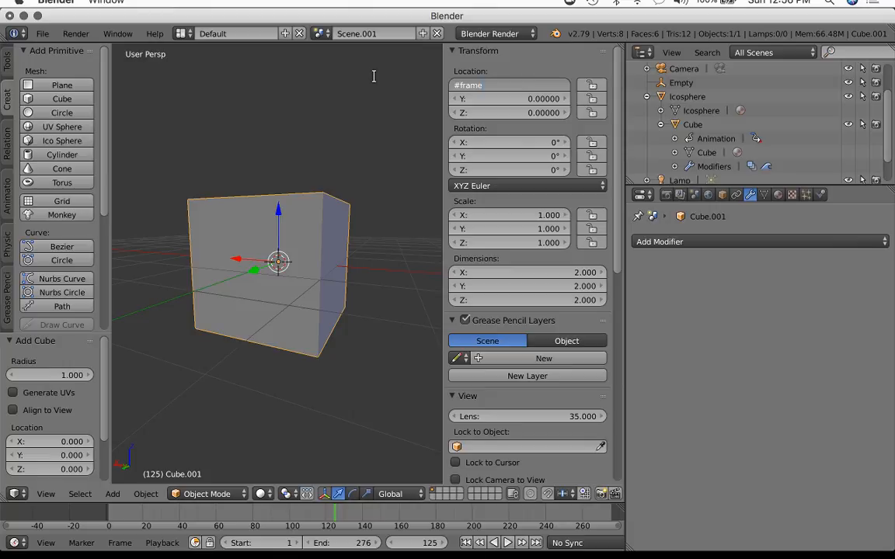
pyautogui.press('Return')
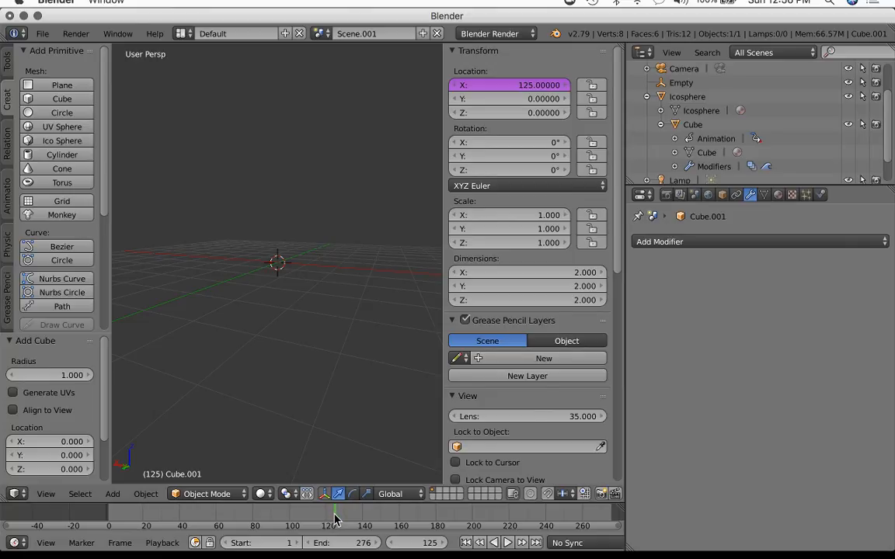
pyautogui.moveTo(334, 519); pyautogui.dragTo(108, 528)
pyautogui.moveTo(111, 342); pyautogui.dragTo(212, 315, button='middle')
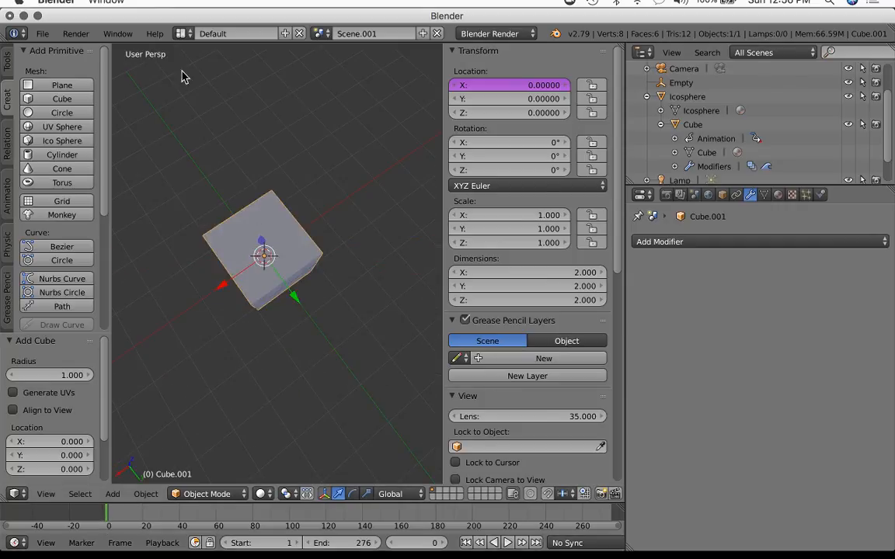
# Check the Auto Run Python Scripts option in the user preferences' file settings and close the preferences.
pyautogui.click(42, 33)
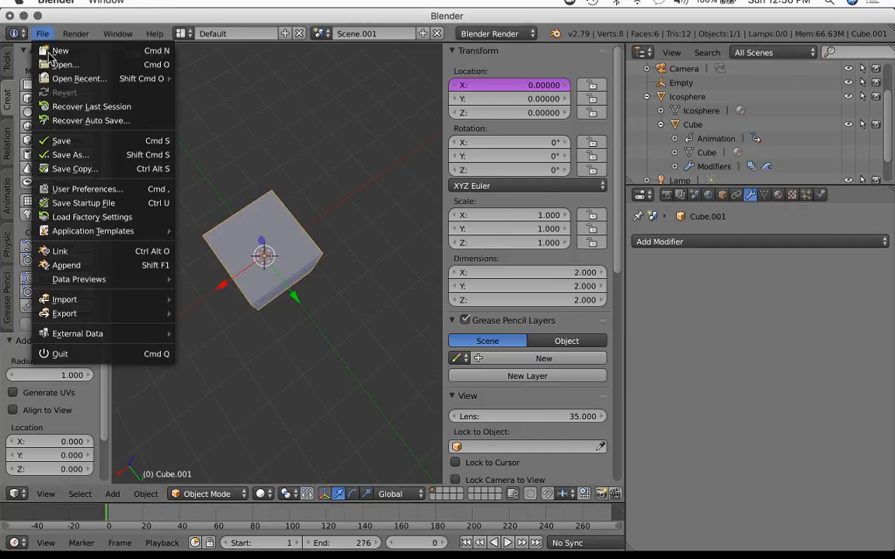
pyautogui.click(91, 190)
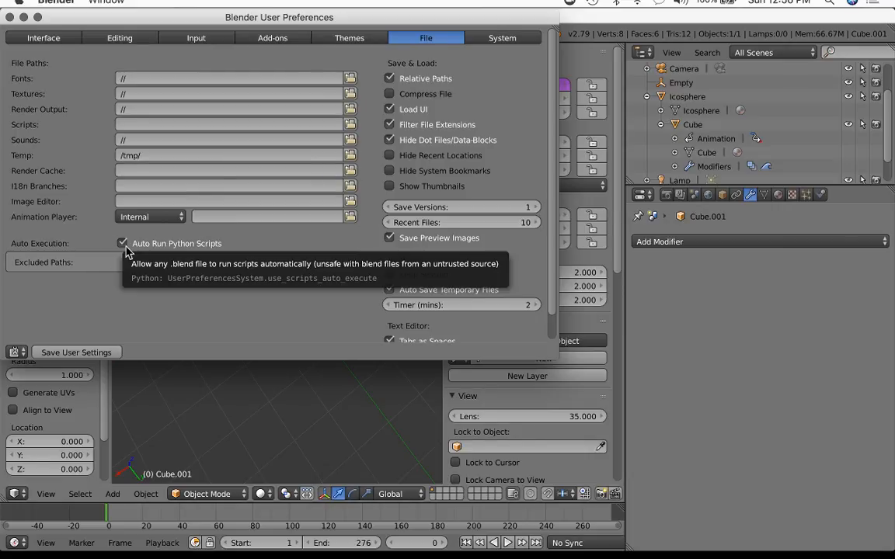
pyautogui.click(9, 16)
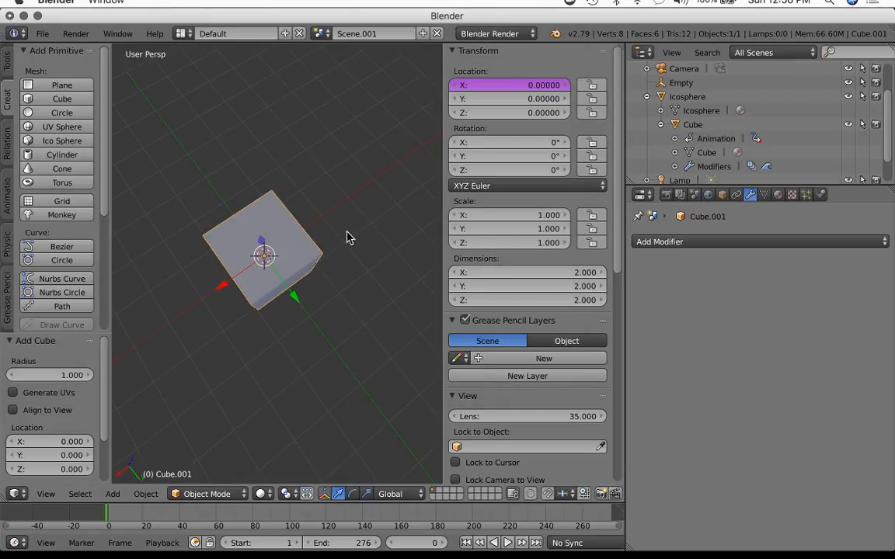
# Play the animation from frame 0 to preview the cube's driven X movement, and stop it.
pyautogui.scroll(4, 347, 237)
pyautogui.scroll(-4, 326, 258)
pyautogui.moveTo(318, 270); pyautogui.dragTo(382, 222, button='middle')
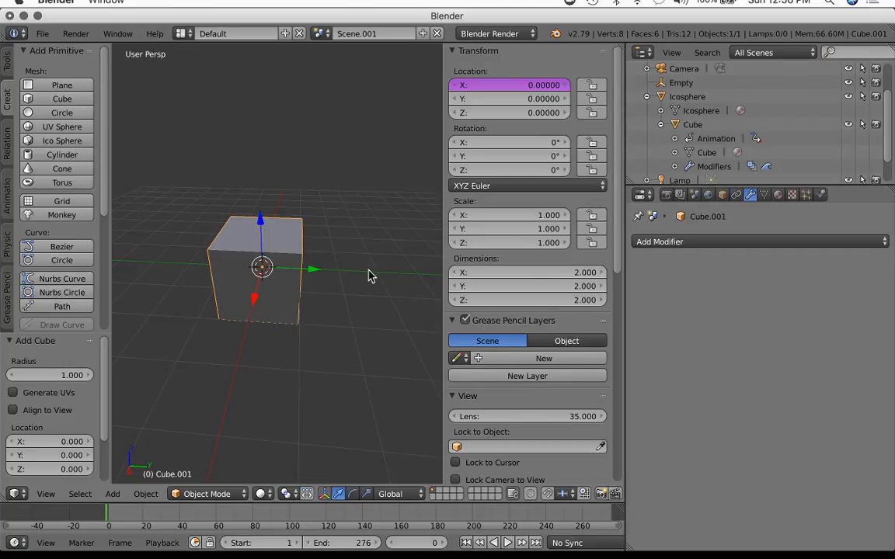
pyautogui.hotkey('alt', 'a')
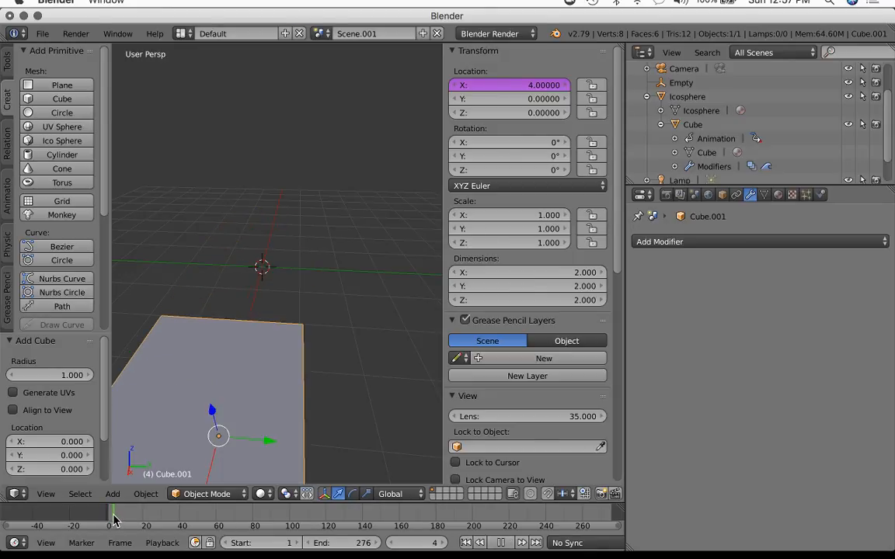
pyautogui.press('Escape')
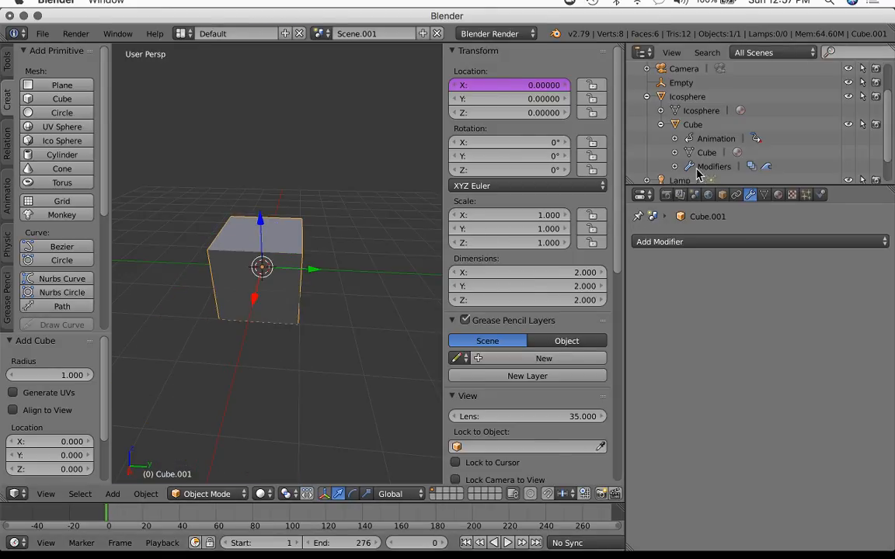
# Turn on Frames duplication for the cube and set its end frame to 200.
pyautogui.click(722, 195)
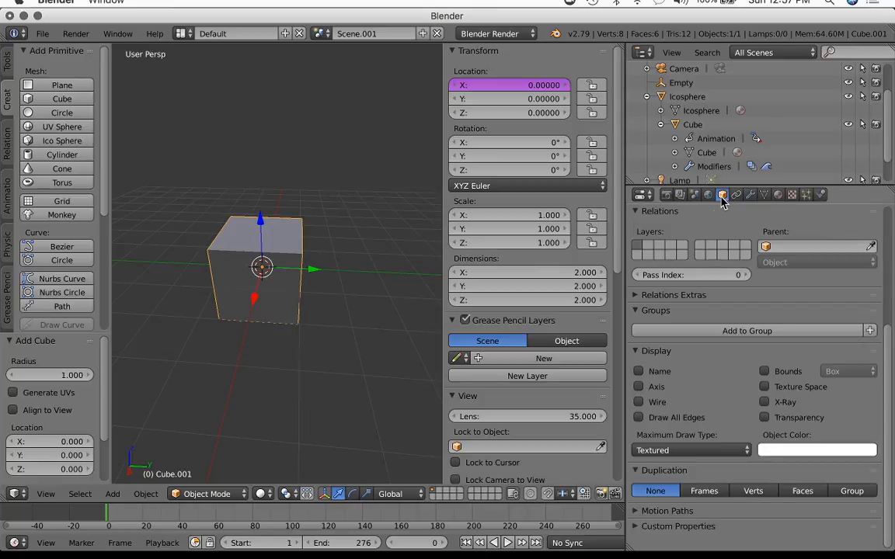
pyautogui.click(706, 490)
pyautogui.scroll(-4, 319, 291)
pyautogui.moveTo(323, 300); pyautogui.dragTo(149, 277, button='middle')
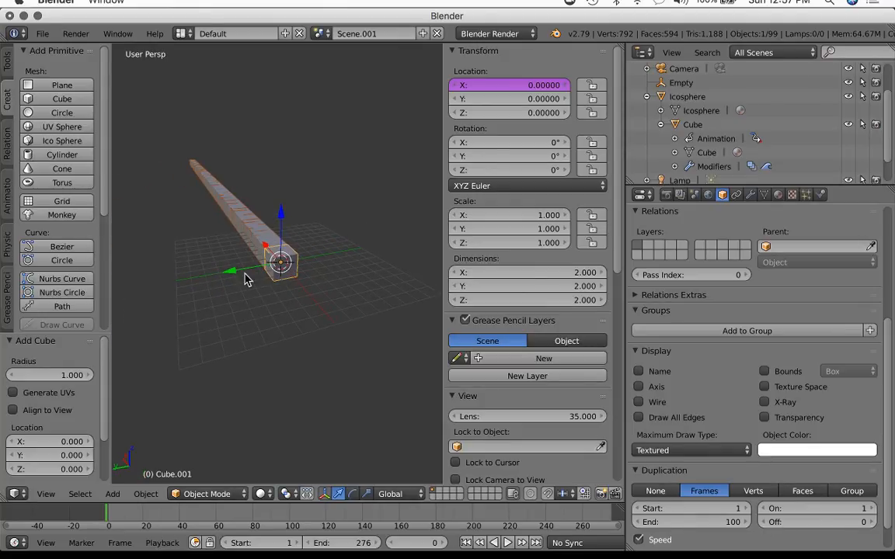
pyautogui.click(713, 522)
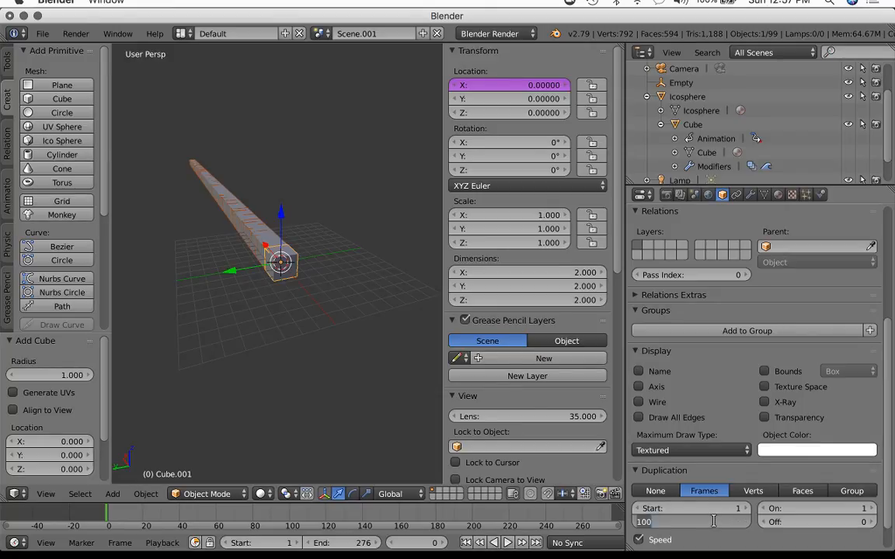
pyautogui.write('200')
pyautogui.press('Return')
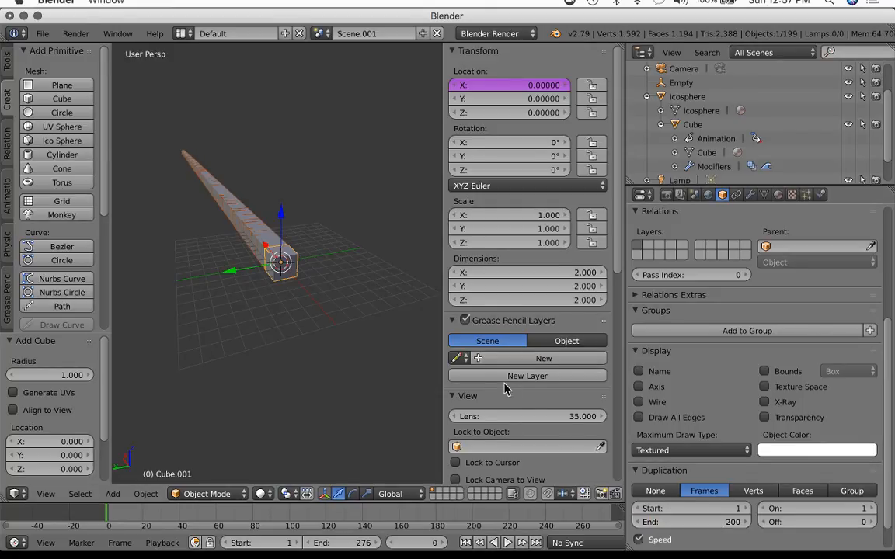
# Drive the cube's Y location with the frame-based expression abs(frame).
pyautogui.click(492, 99)
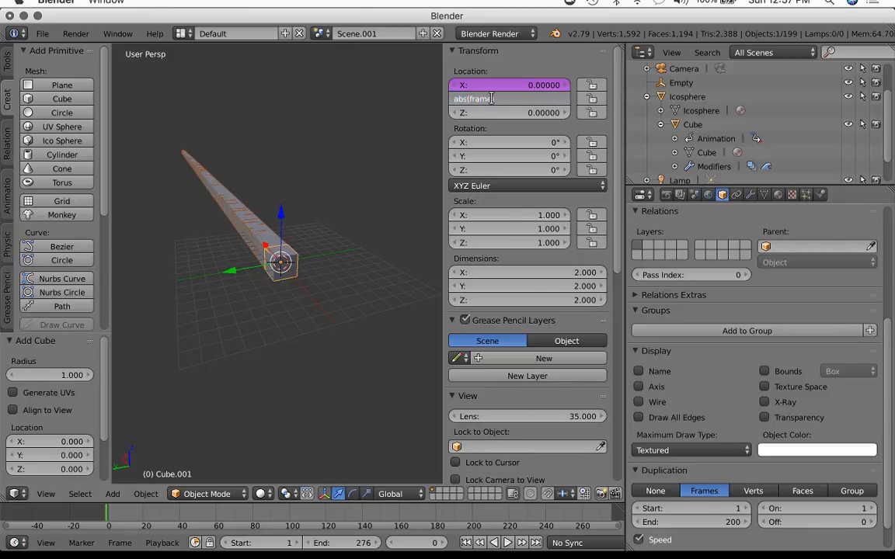
pyautogui.press('Return')
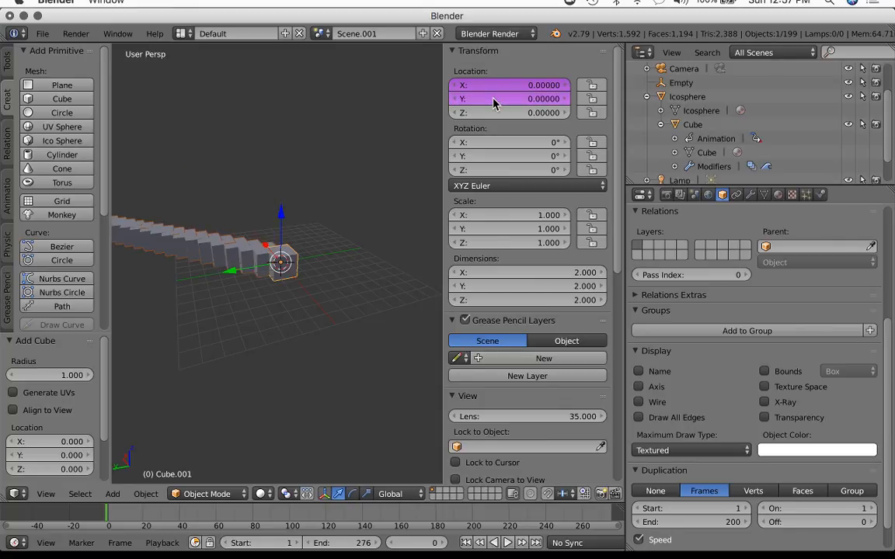
pyautogui.scroll(-10, 316, 172)
pyautogui.scroll(2, 315, 177)
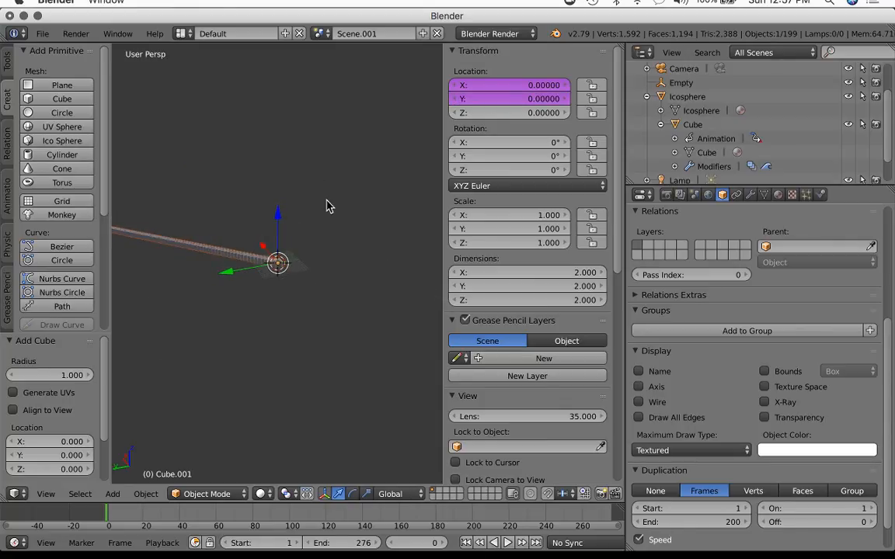
pyautogui.moveTo(349, 249); pyautogui.dragTo(280, 234, button='middle')
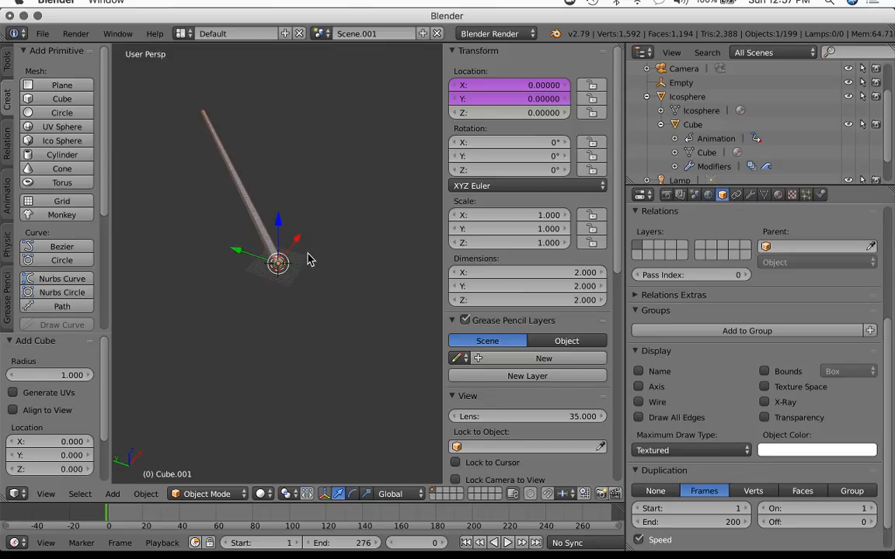
# Set the cube's X location driver expression to 0.
pyautogui.click(476, 86)
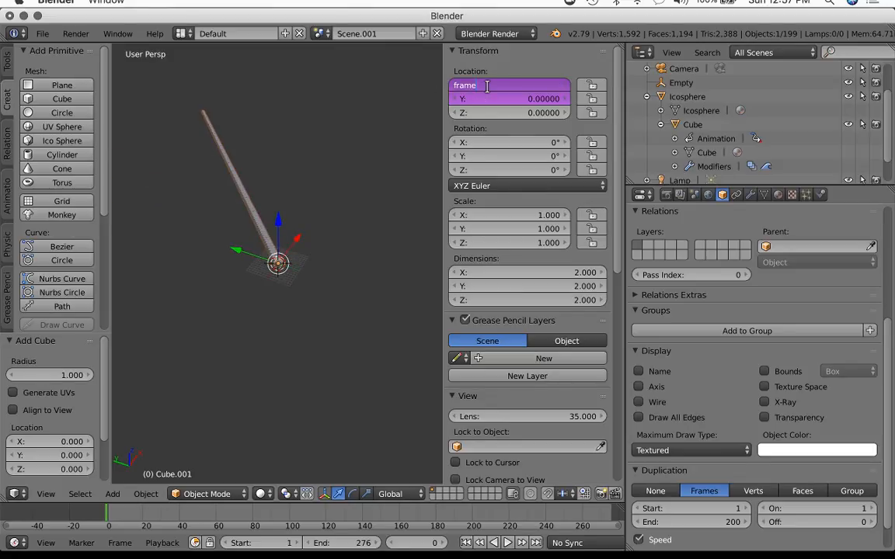
pyautogui.write('0')
pyautogui.press('Return')
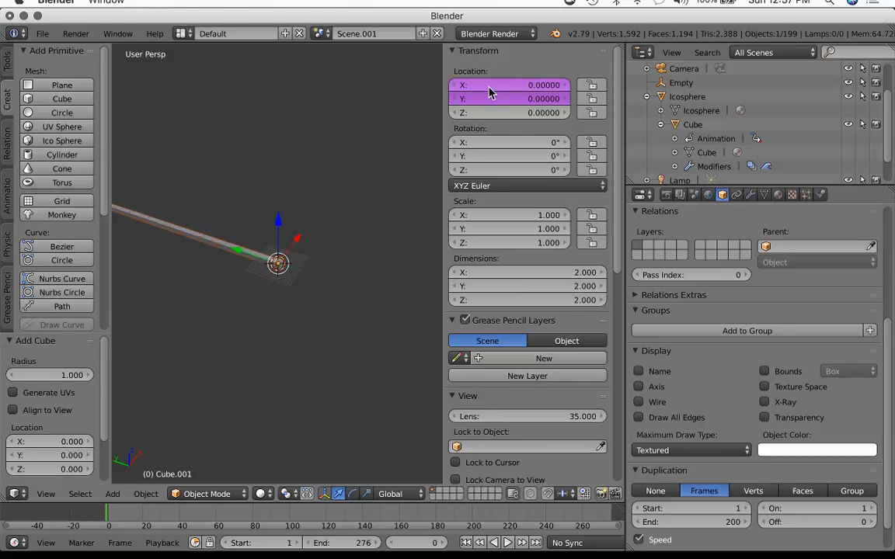
pyautogui.scroll(4, 330, 240)
pyautogui.scroll(5, 330, 234)
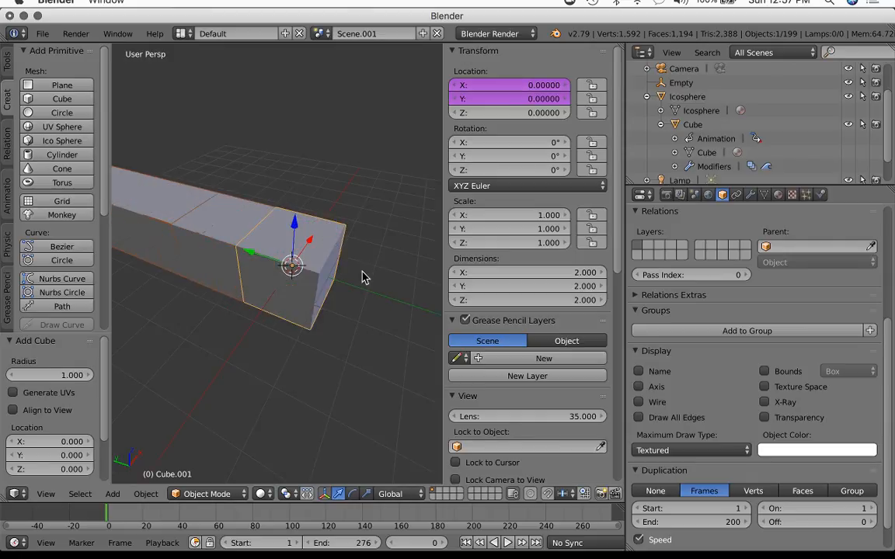
pyautogui.click(363, 272)
pyautogui.moveTo(371, 266); pyautogui.dragTo(310, 262, button='middle')
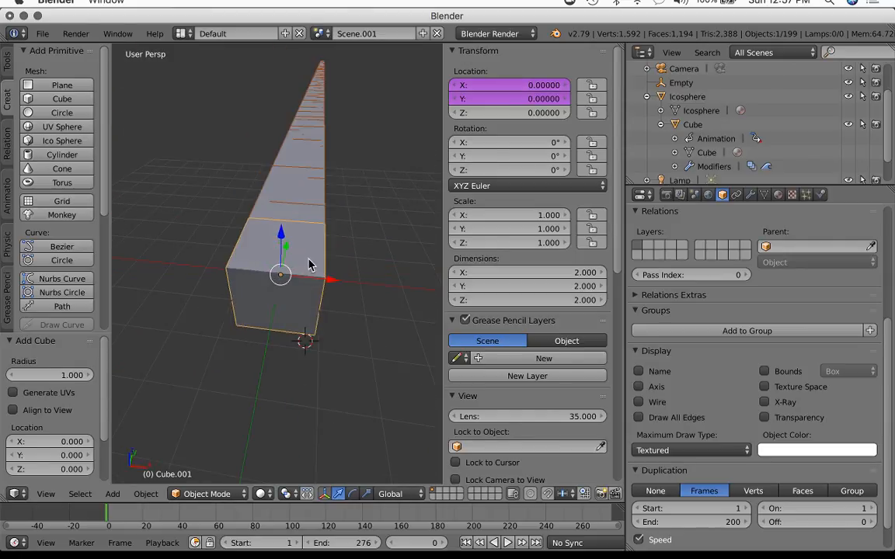
# Change the cube's Y location driver expression to abs(frame**2).
pyautogui.click(489, 99)
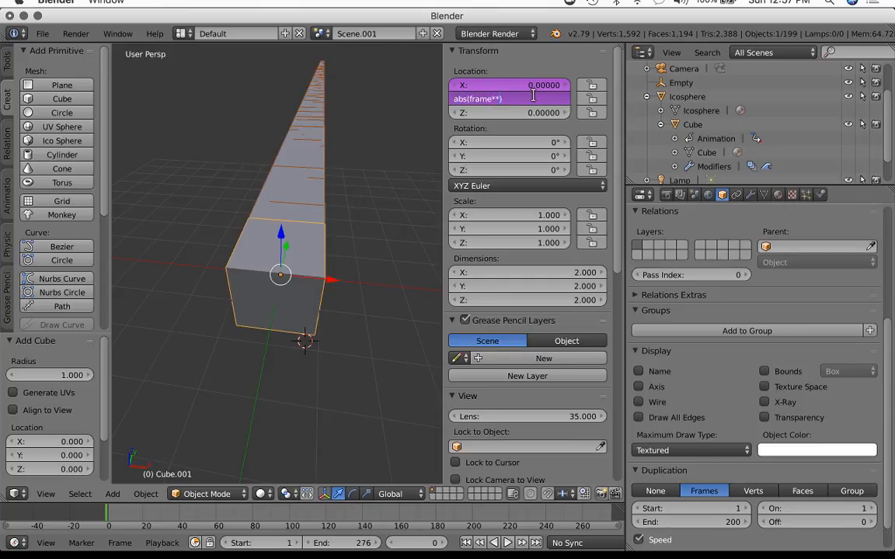
pyautogui.press('Return')
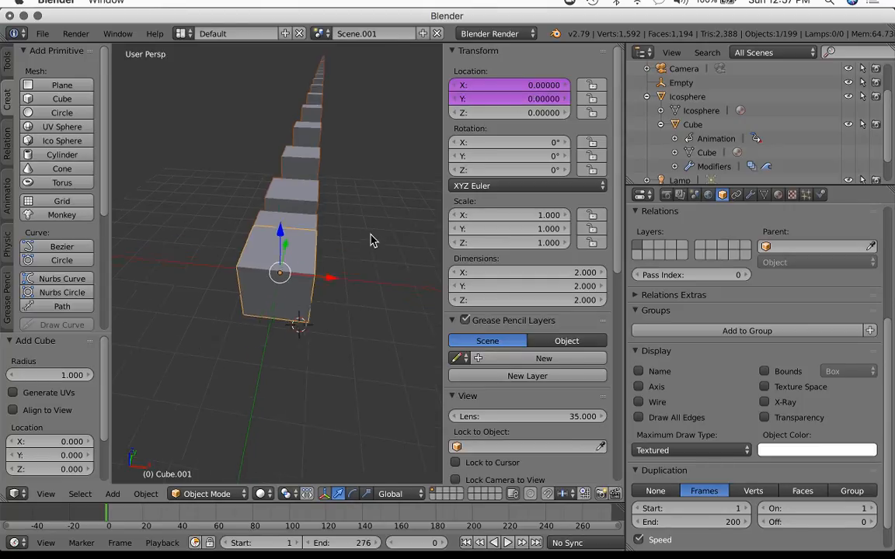
pyautogui.scroll(-4, 370, 240)
pyautogui.scroll(4, 370, 242)
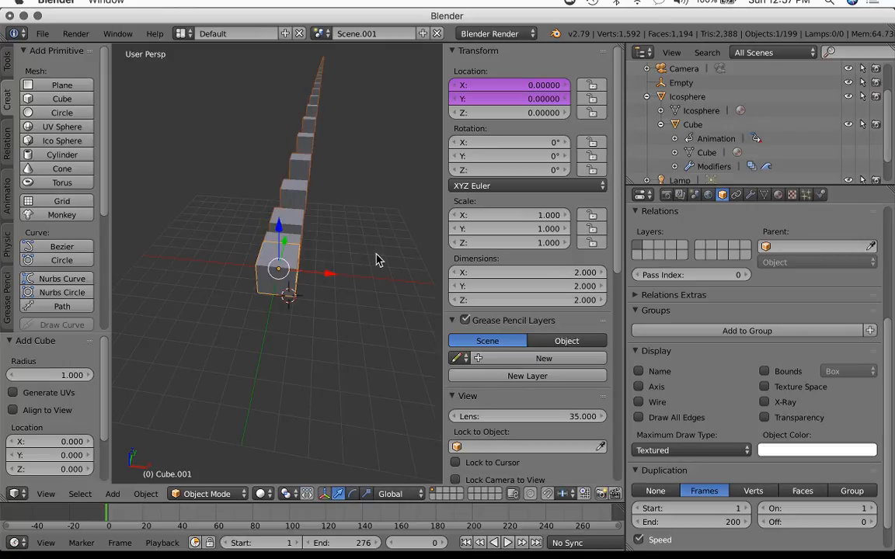
pyautogui.click(375, 255)
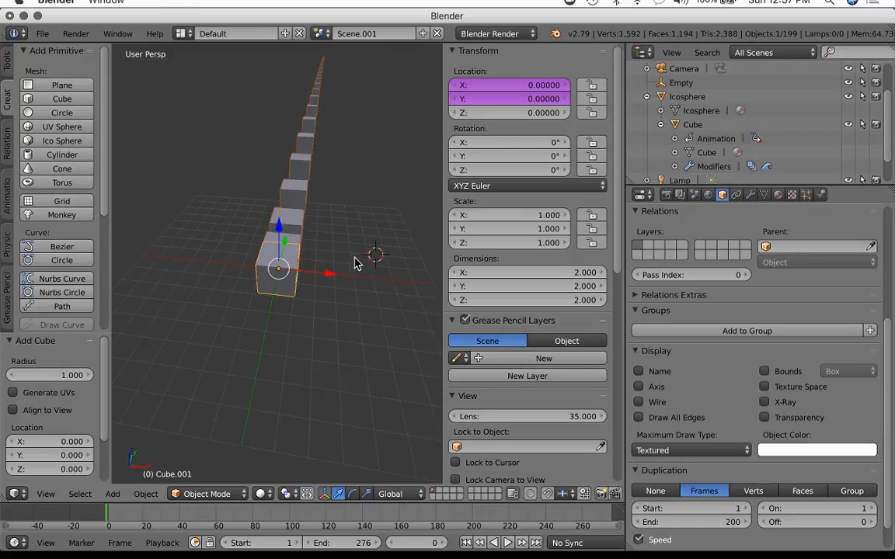
# Set the cube's X location driver to 1*sin(frame*.05) and its Y location driver to a cosine expression of frame.
pyautogui.click(477, 86)
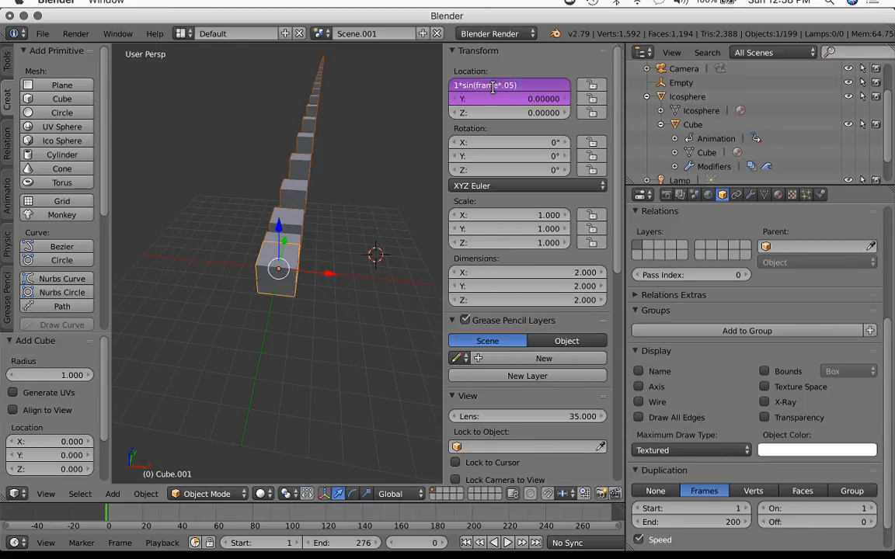
pyautogui.press('Return')
pyautogui.doubleClick(494, 96)
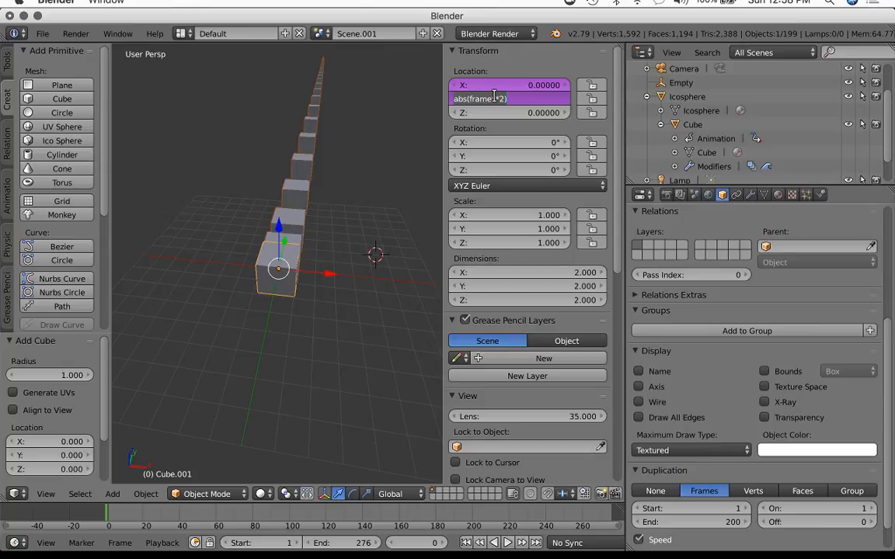
pyautogui.write('cos')
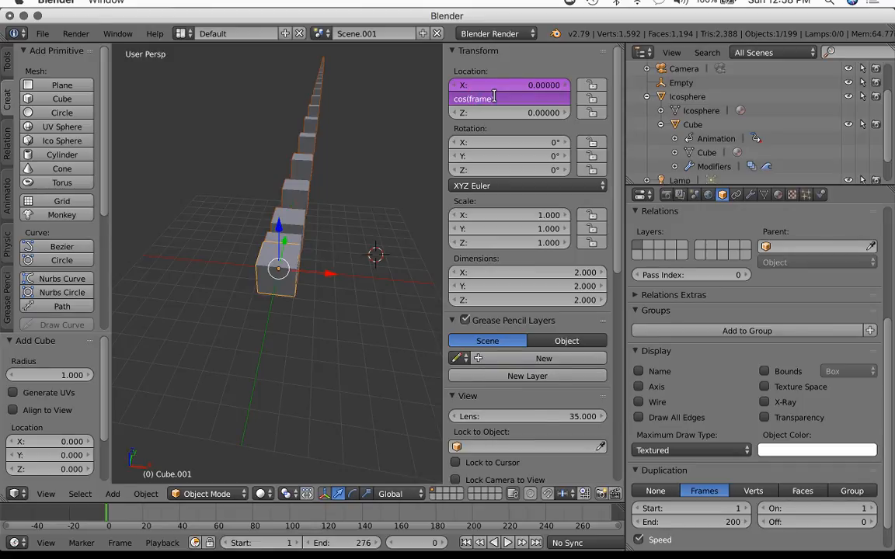
pyautogui.press('Return')
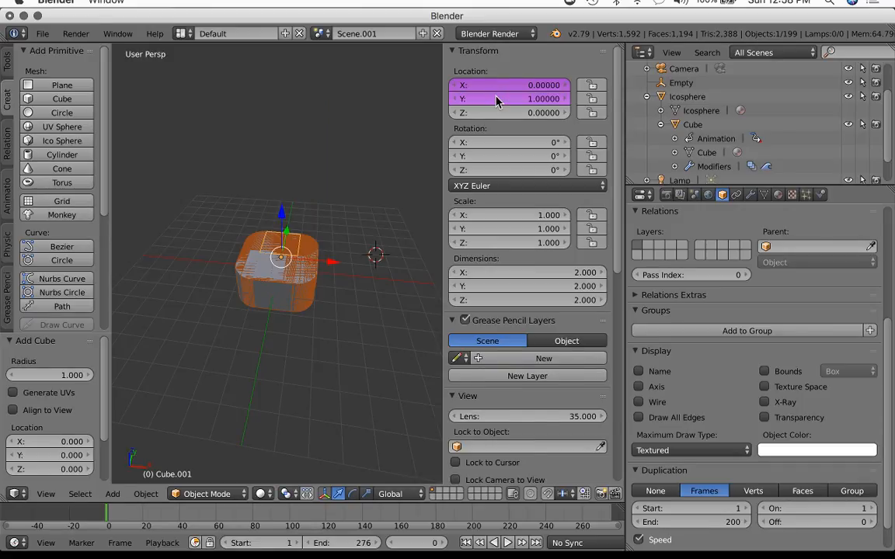
# Scale the cube down uniformly to about 0.103.
pyautogui.press('s')
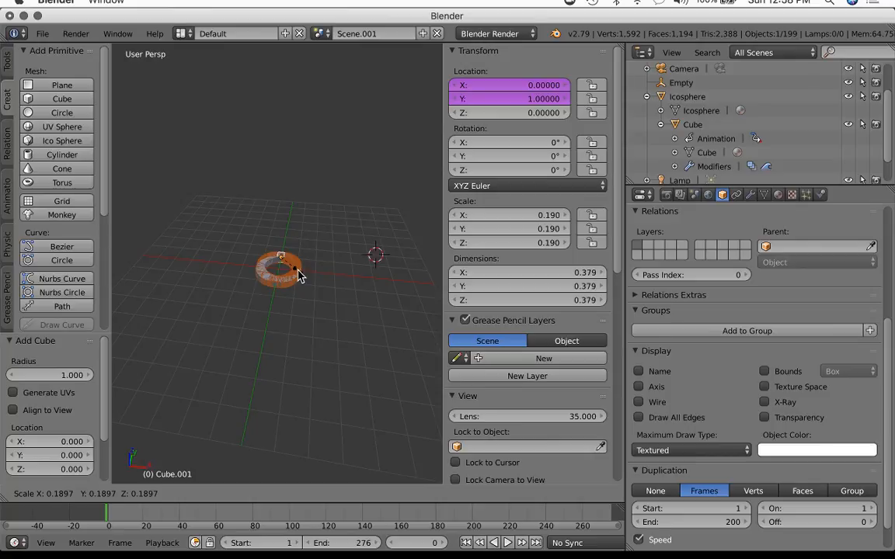
pyautogui.click(294, 266)
pyautogui.scroll(10, 293, 266)
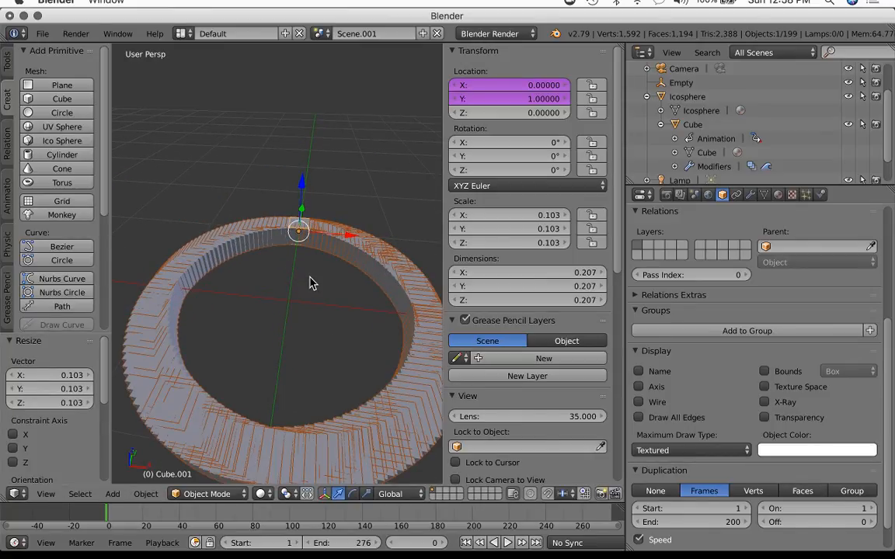
pyautogui.scroll(-4, 314, 286)
pyautogui.scroll(2, 322, 296)
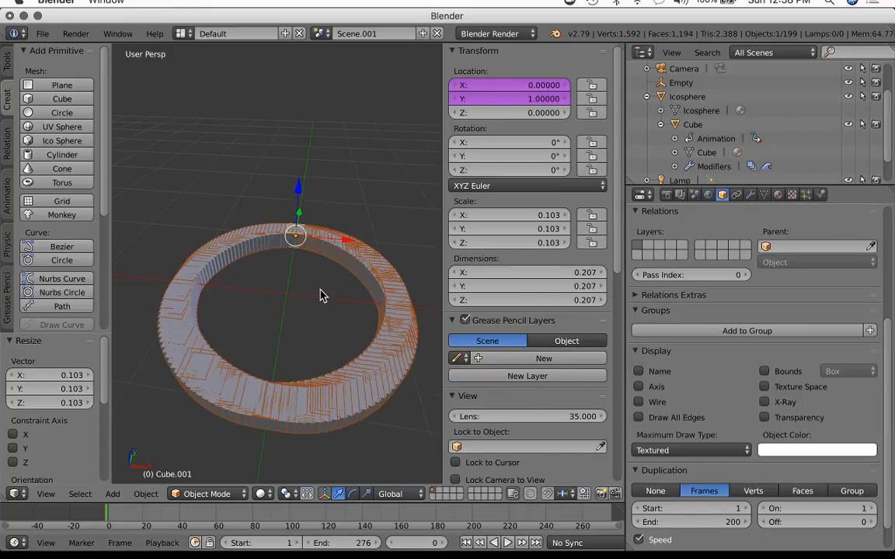
# Rotate the cube freely with a trackball rotation of about -129° and -125°.
pyautogui.press('r')
pyautogui.press('r')
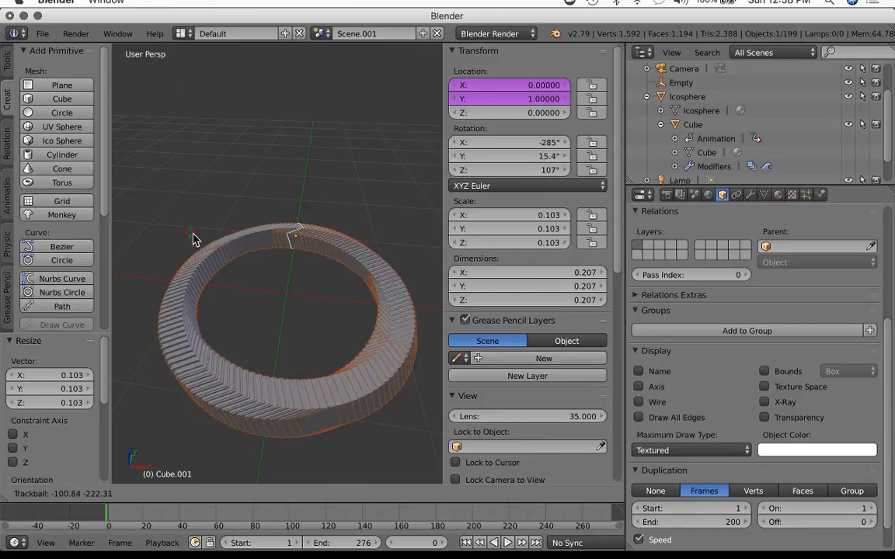
pyautogui.click(249, 211)
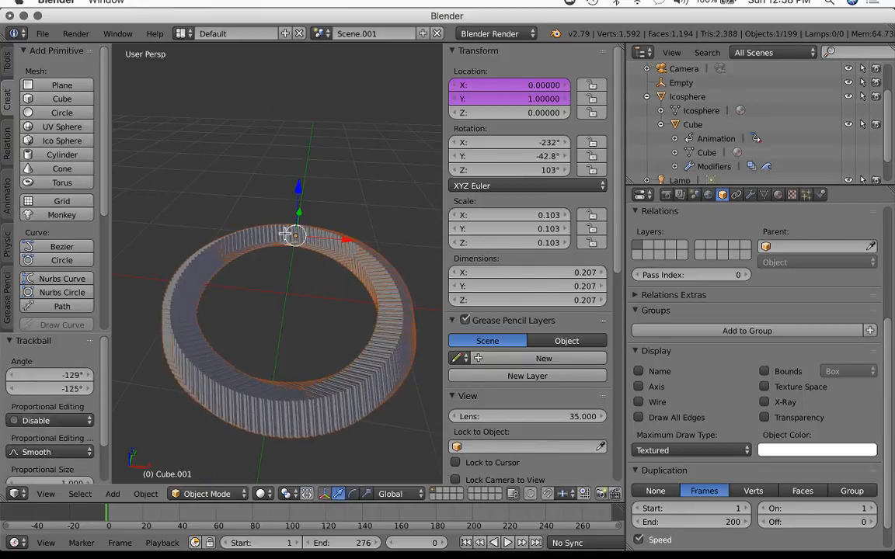
# Enter Edit Mode on the cube and subdivide its whole mesh with one cut.
pyautogui.press('Tab')
pyautogui.click(296, 244)
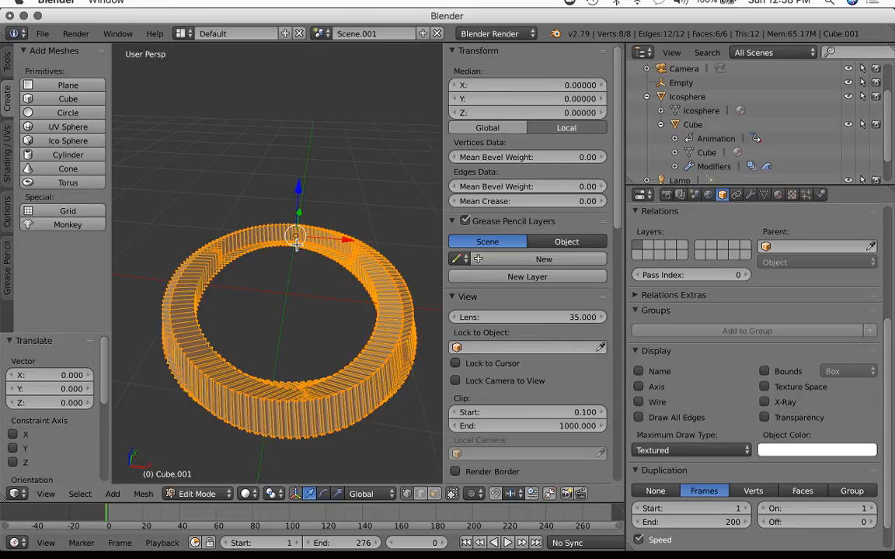
pyautogui.scroll(2, 296, 244)
pyautogui.scroll(2, 297, 244)
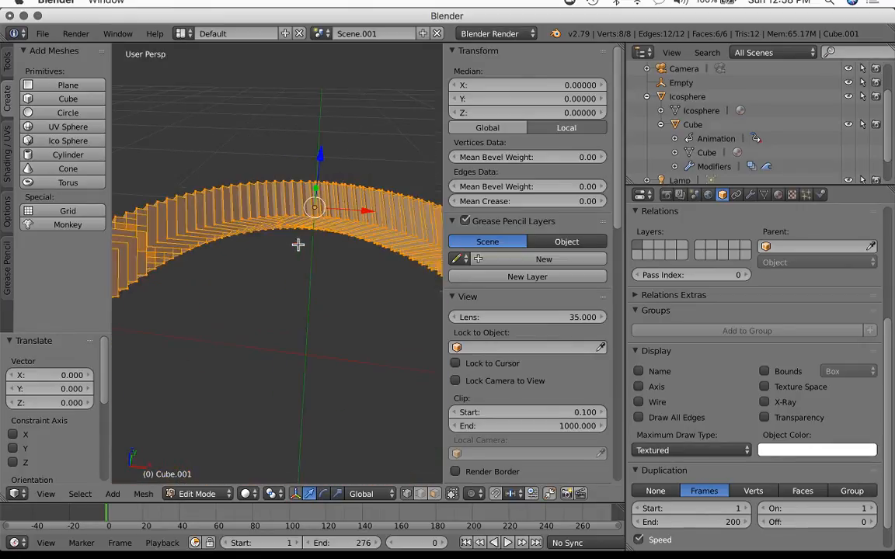
pyautogui.scroll(-2, 296, 244)
pyautogui.press('w')
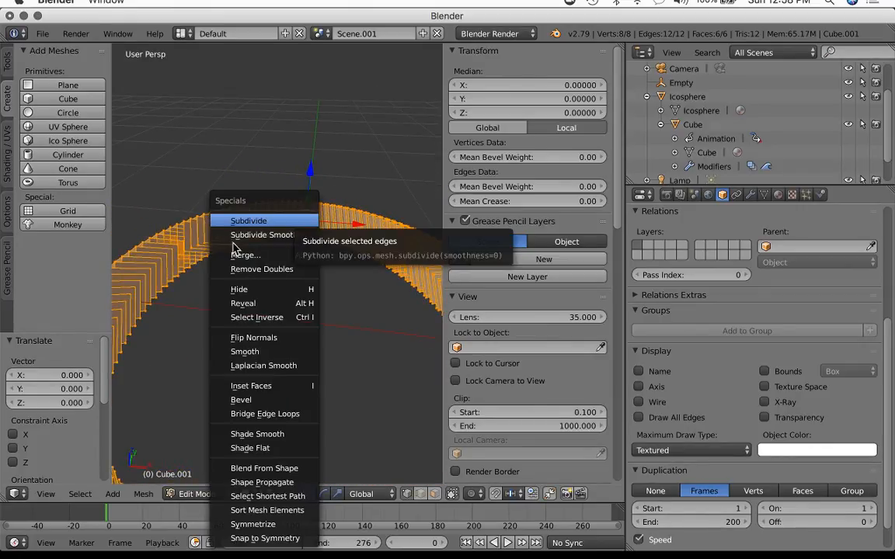
pyautogui.click(262, 221)
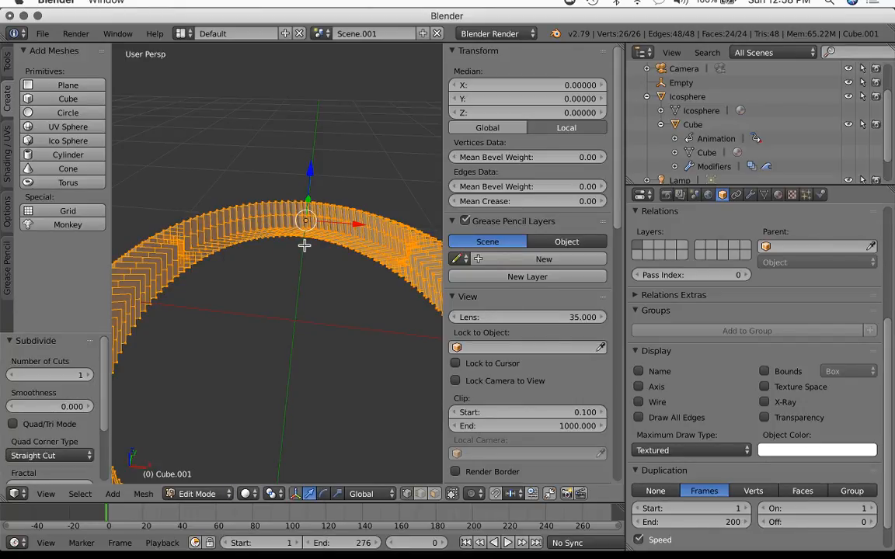
# Extrude only the edges of the subdivided mesh by about 0.020 in X, -0.054 in Y and -0.065 in Z.
pyautogui.hotkey('alt', 'e')
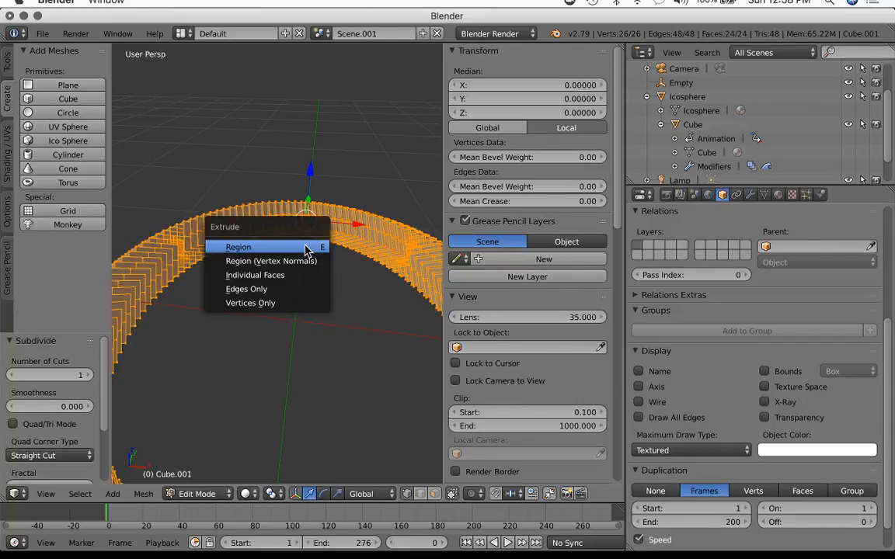
pyautogui.click(291, 290)
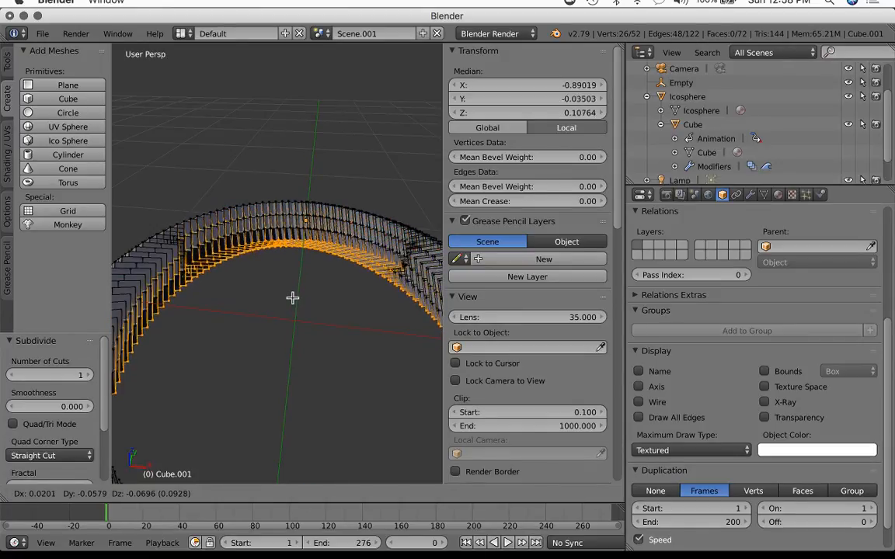
pyautogui.click(292, 298)
# Hook the extruded vertices to a new object and return to Object Mode.
pyautogui.hotkey('ctrl', 'h')
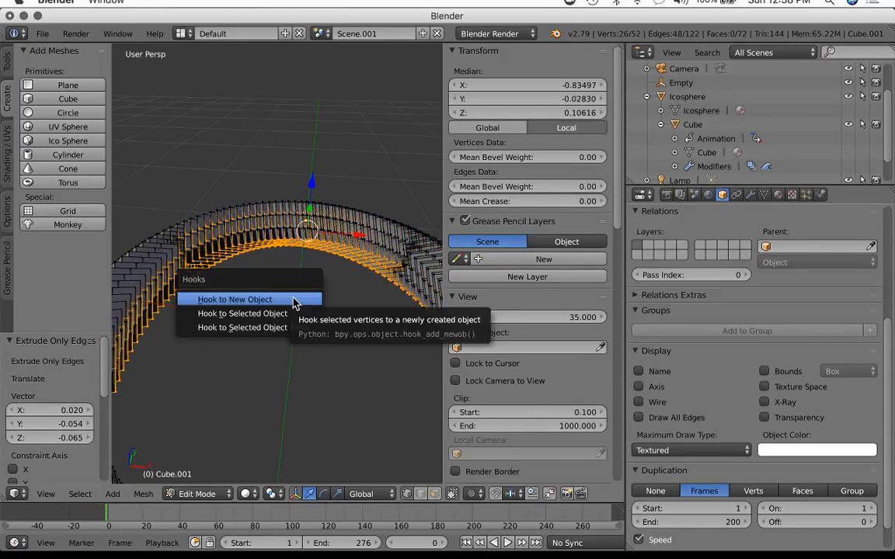
pyautogui.click(296, 300)
pyautogui.press('Tab')
pyautogui.scroll(-2, 309, 259)
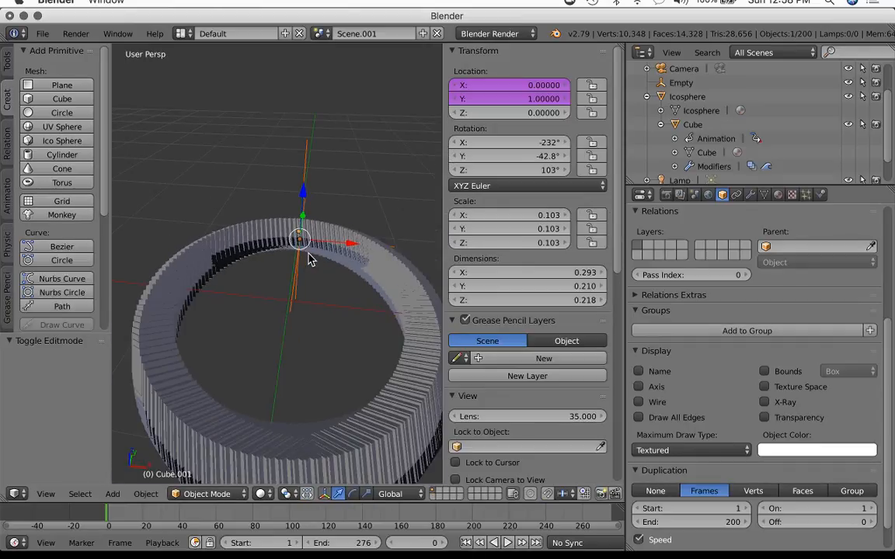
# Move the hook object by about 0.130, 0.014 and -0.006, and trackball-rotate it by about -123° and -59.6°.
pyautogui.press('g')
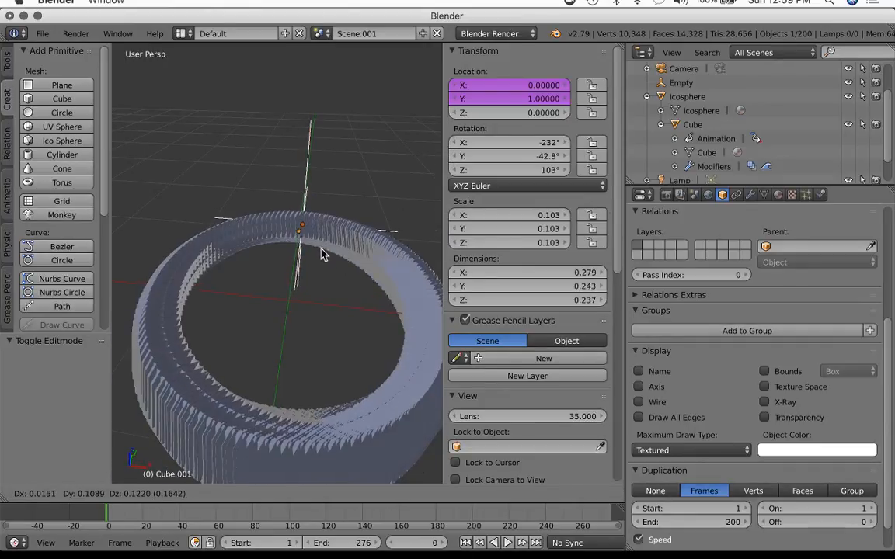
pyautogui.click(324, 269)
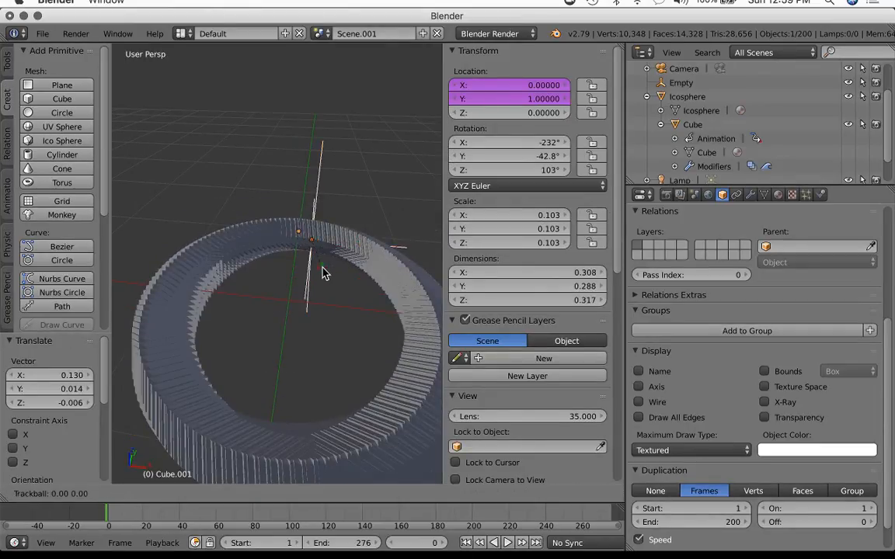
pyautogui.press('r')
pyautogui.press('r')
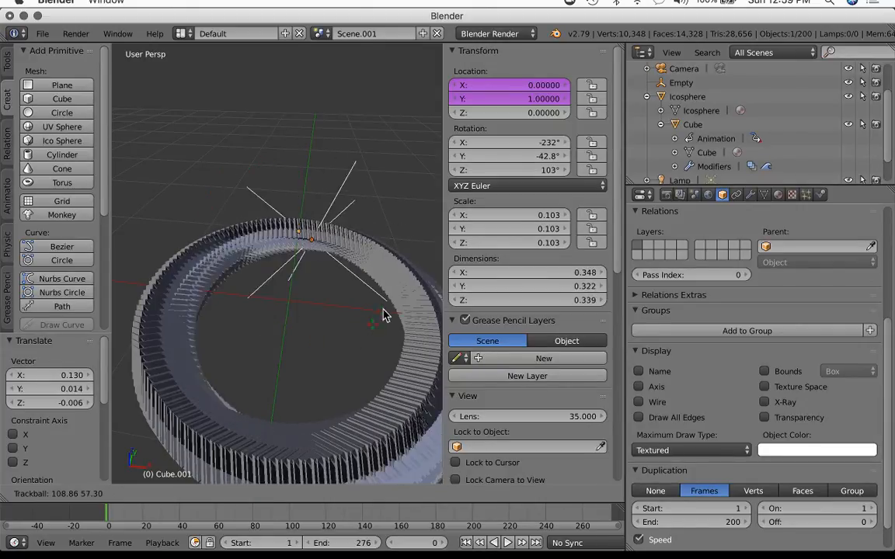
pyautogui.click(293, 267)
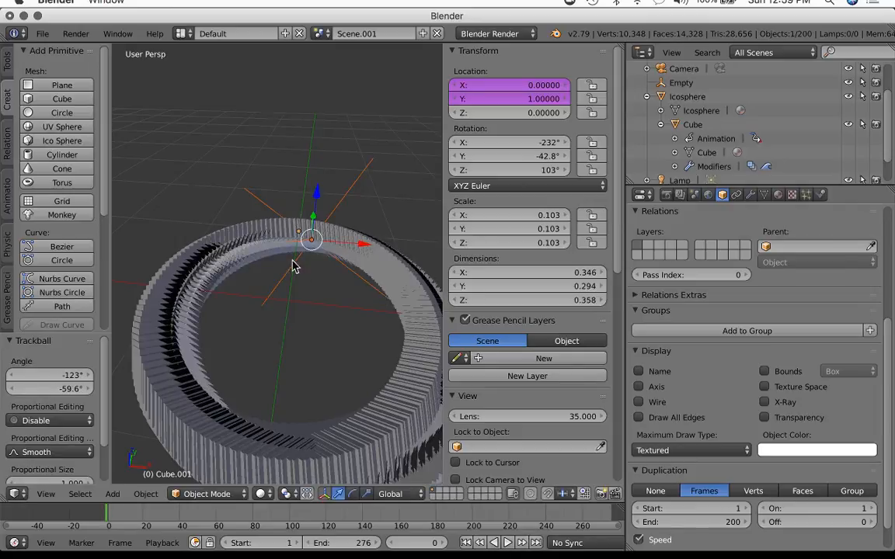
# Undo the hook, extrusion, subdivision and rotation edits, back to the scaled, unrotated cube.
pyautogui.press('super+z')
pyautogui.press('super+z')
pyautogui.press('super+z')
pyautogui.press('super+z')
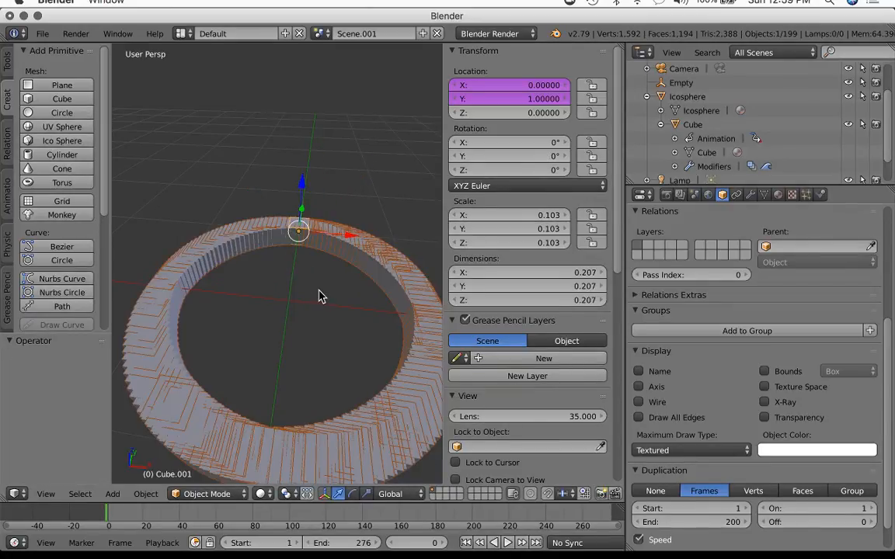
pyautogui.scroll(-3, 317, 266)
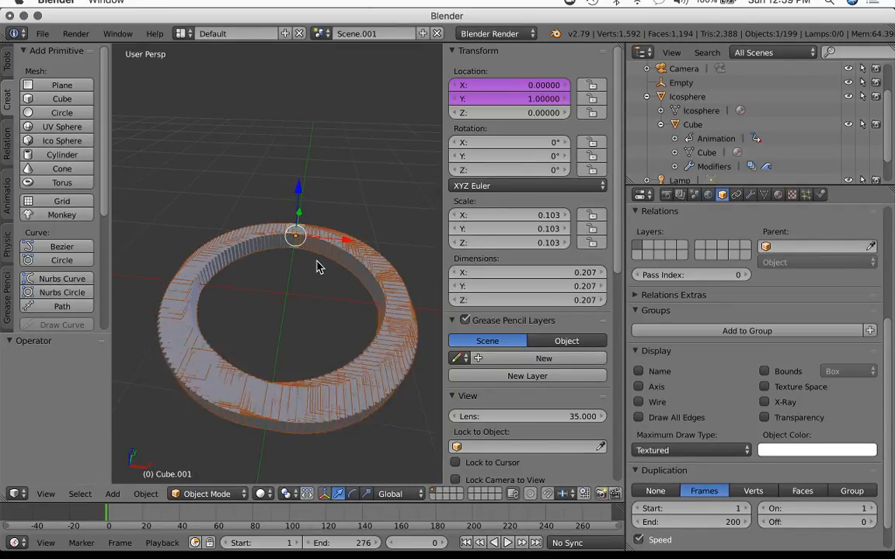
# Add a torus mesh to the scene alongside the ring of duplicated cubes.
pyautogui.scroll(-3, 317, 266)
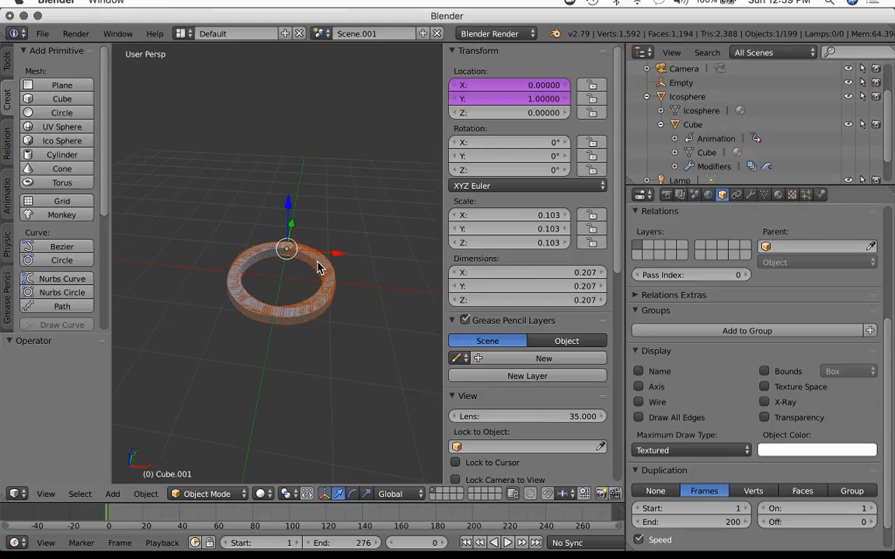
pyautogui.scroll(4, 317, 267)
pyautogui.moveTo(394, 306); pyautogui.dragTo(297, 320, button='middle')
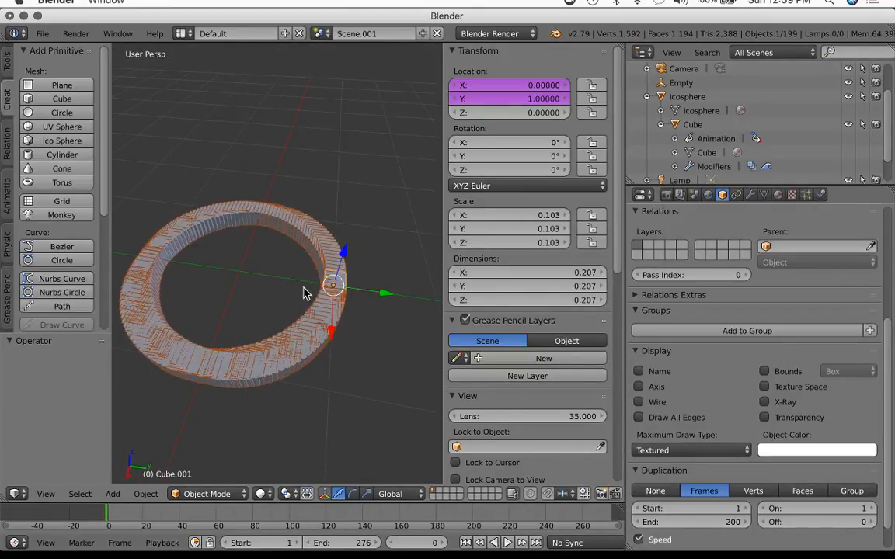
pyautogui.hotkey('shift', 'a')
pyautogui.moveTo(305, 290)
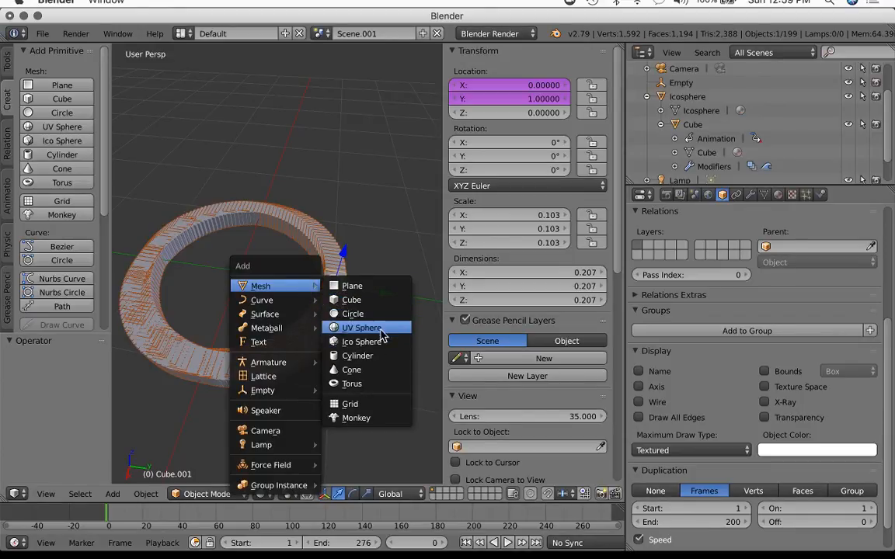
pyautogui.click(372, 383)
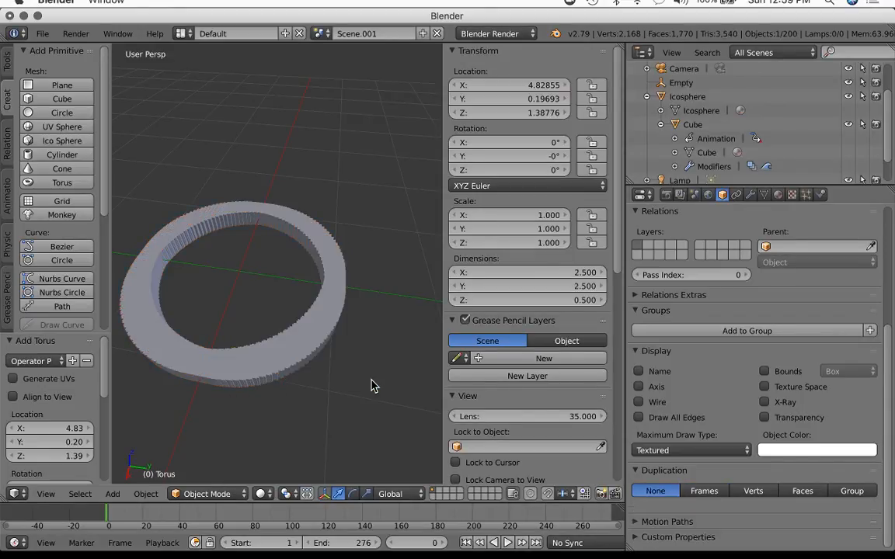
# Move the torus by about -1.530 in X, 0.970 in Y and -3.355 in Z, into the cube ring.
pyautogui.moveTo(334, 342); pyautogui.dragTo(223, 255, button='middle')
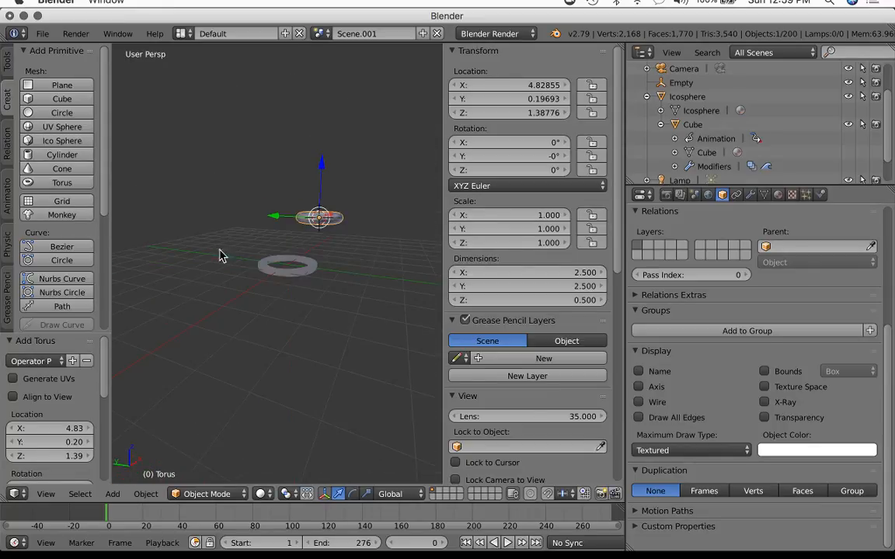
pyautogui.press('g')
pyautogui.click(306, 277)
pyautogui.scroll(5, 306, 278)
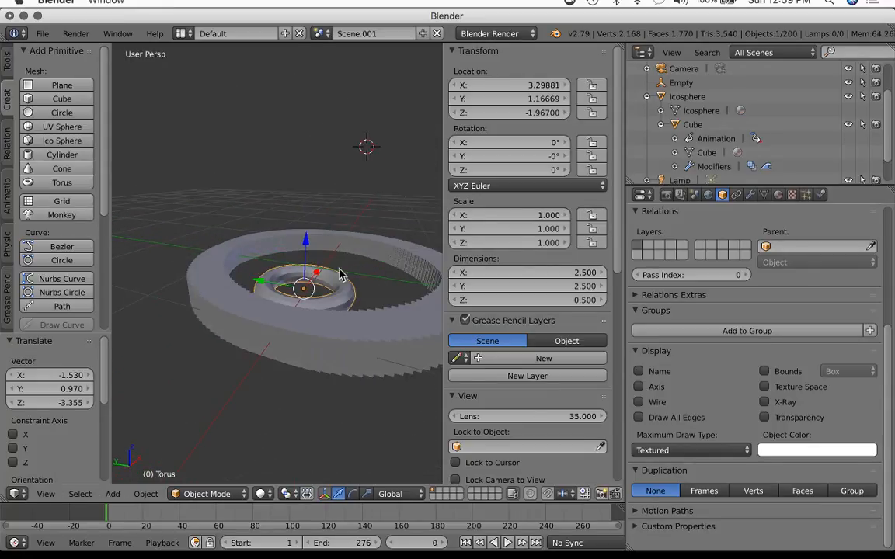
# Parent the animated cube to the torus using the Object parent type.
pyautogui.rightClick(372, 235)
pyautogui.rightClick(327, 285)
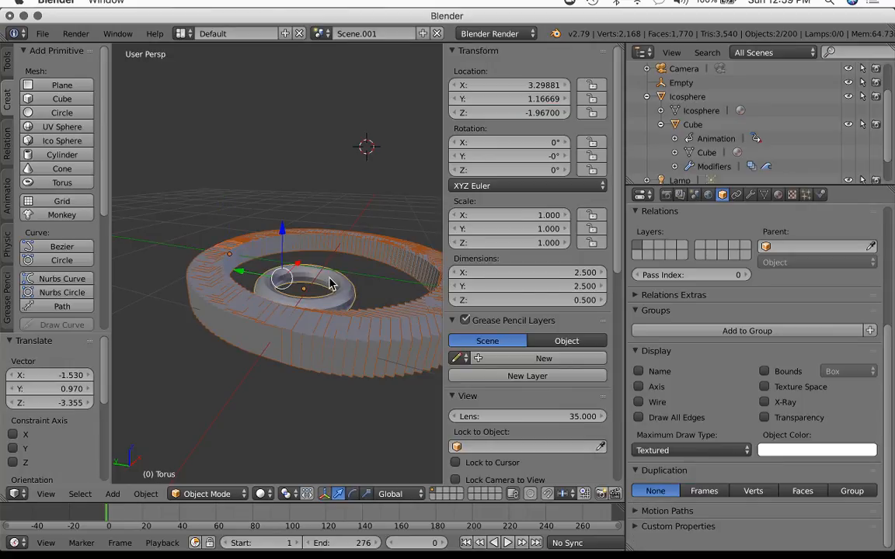
pyautogui.hotkey('ctrl', 'p')
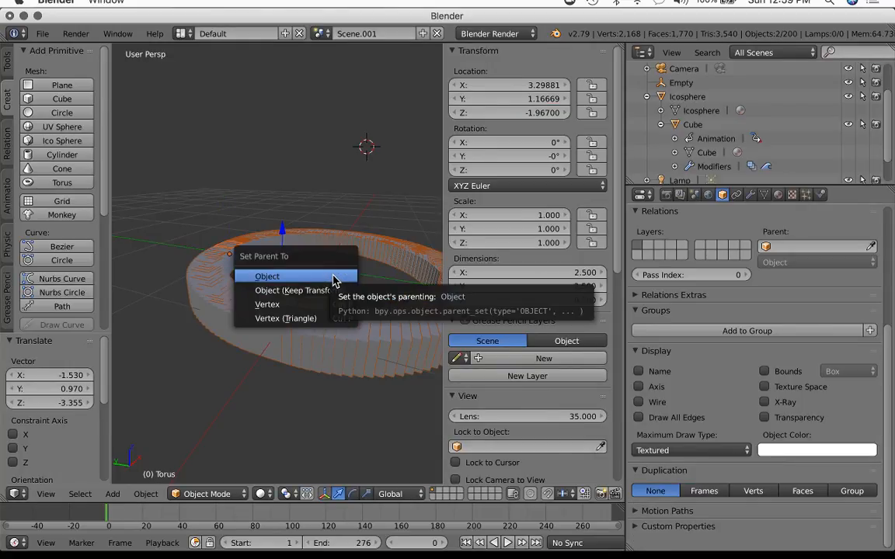
pyautogui.click(335, 278)
pyautogui.moveTo(328, 287); pyautogui.dragTo(332, 320, button='middle')
# Move the parent torus by about -1.411 in X, 0.250 in Y and 0.580 in Z.
pyautogui.rightClick(319, 292)
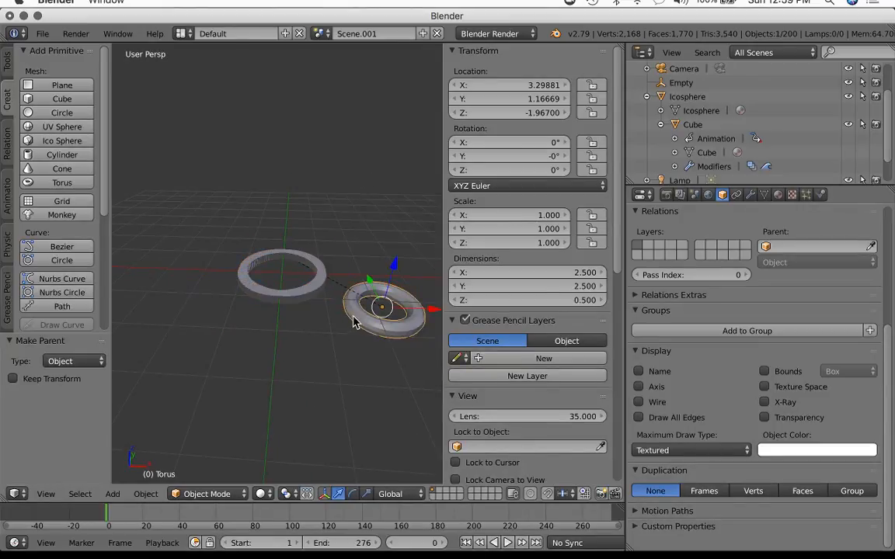
pyautogui.press('g')
pyautogui.click(305, 302)
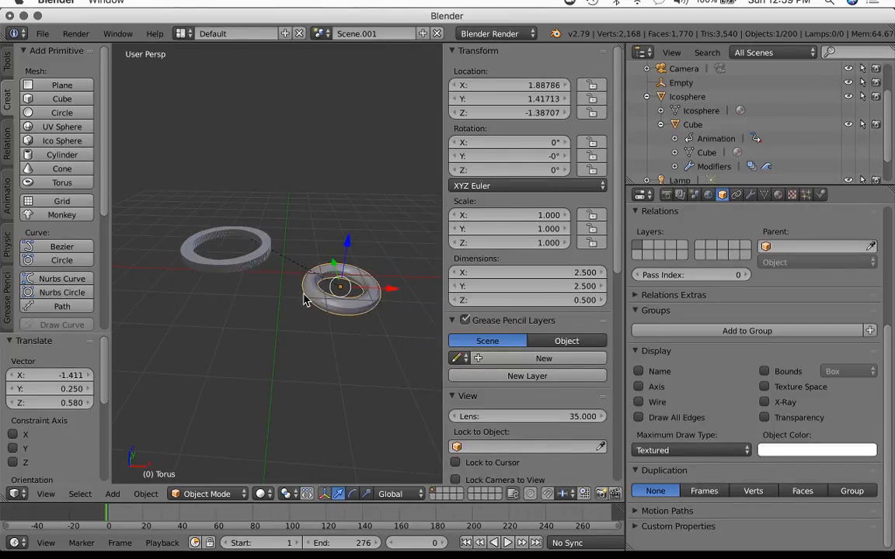
# Set the torus's duplication to Verts so the child cube repeats on its vertices.
pyautogui.rightClick(261, 253)
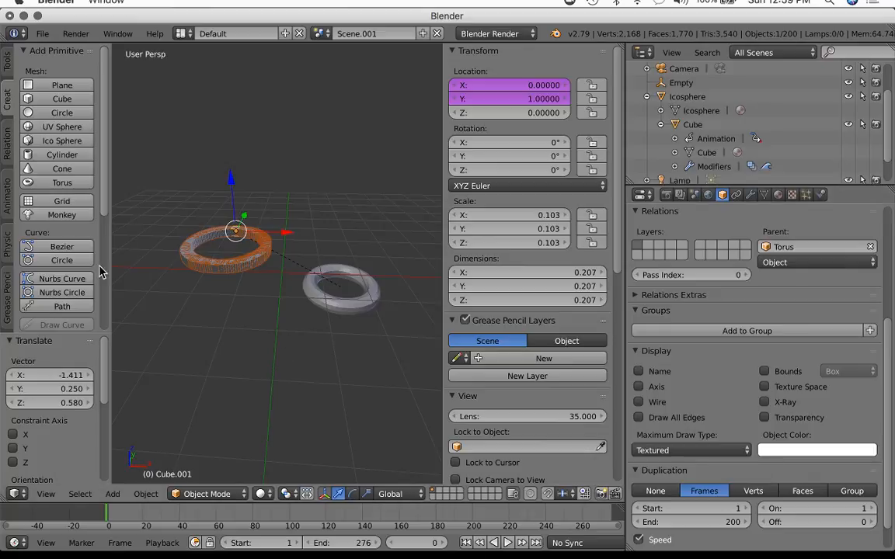
pyautogui.rightClick(358, 286)
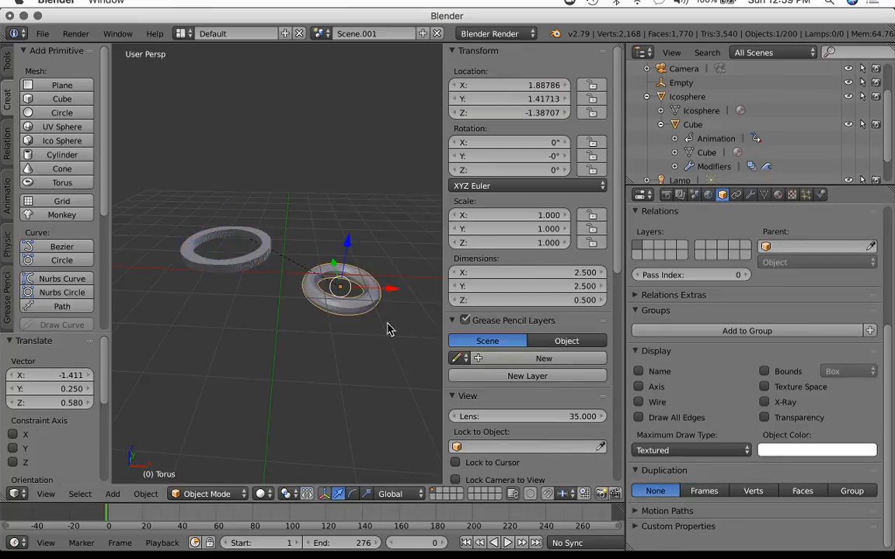
pyautogui.click(752, 491)
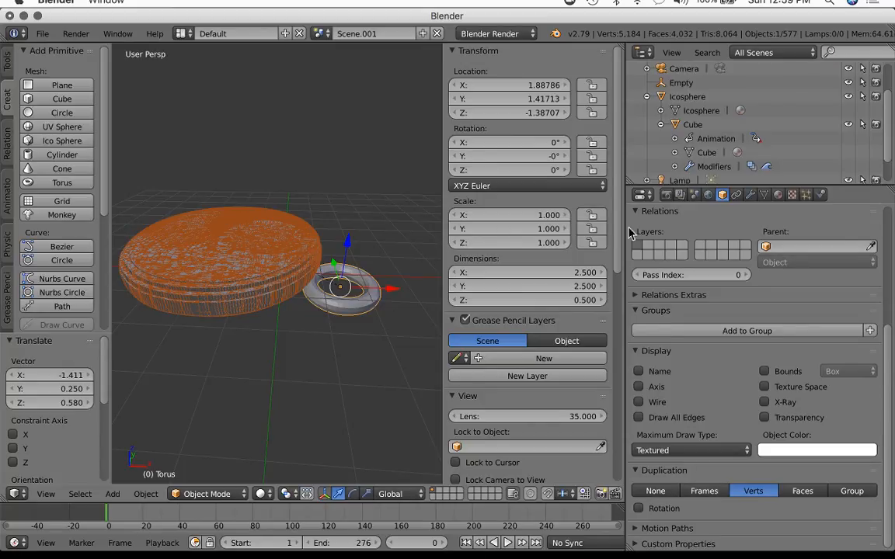
# Set the child cube's duplication to None and show the viewport in solid shading.
pyautogui.rightClick(267, 251)
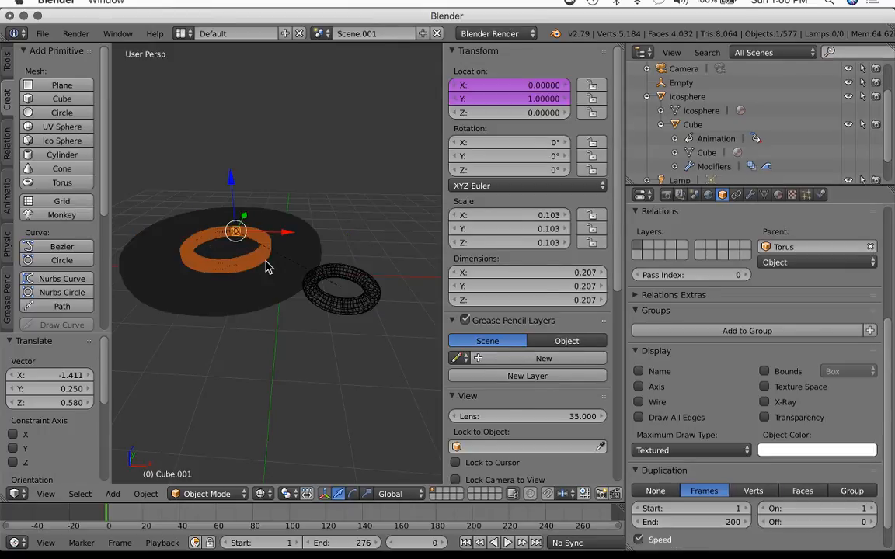
pyautogui.click(655, 491)
pyautogui.press('z')
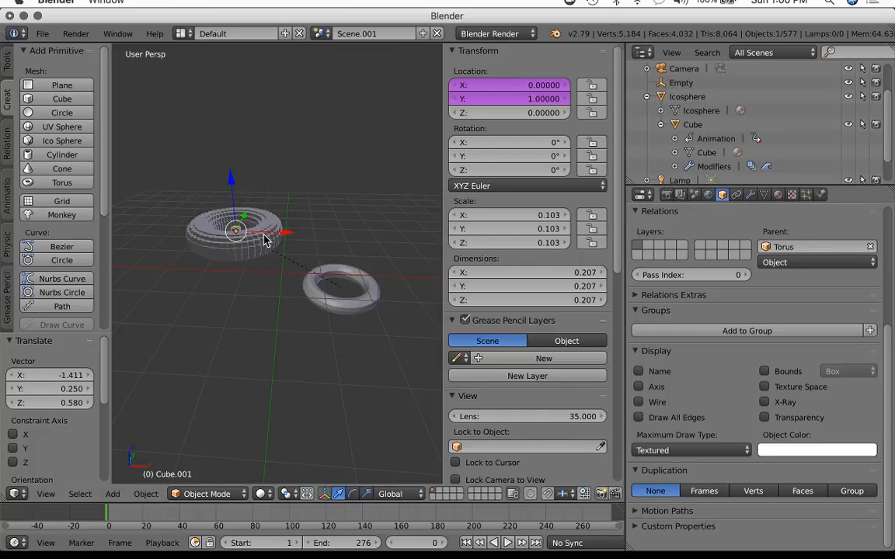
# Trackball-rotate the cube to about 0.375° in X, -8.18° in Y and -13.9° in Z.
pyautogui.scroll(4, 260, 233)
pyautogui.moveTo(262, 239); pyautogui.dragTo(335, 289, button='middle')
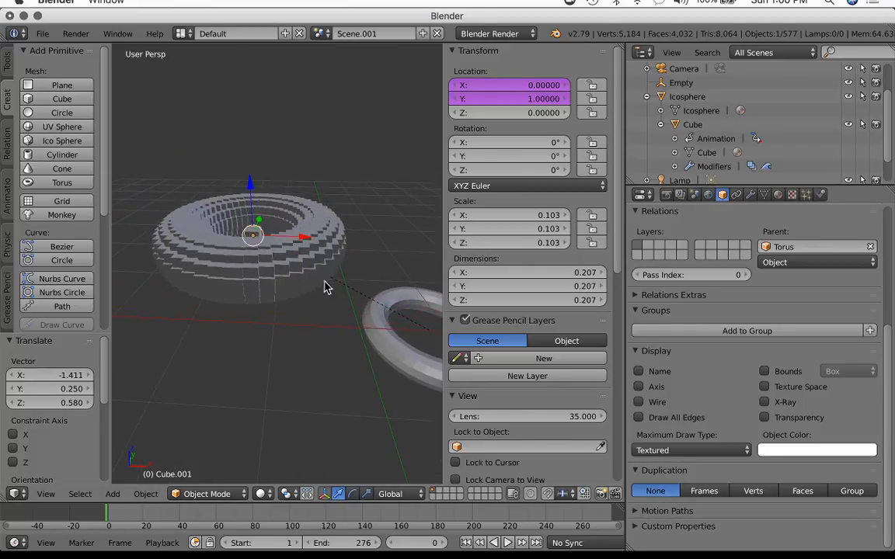
pyautogui.press('r')
pyautogui.press('r')
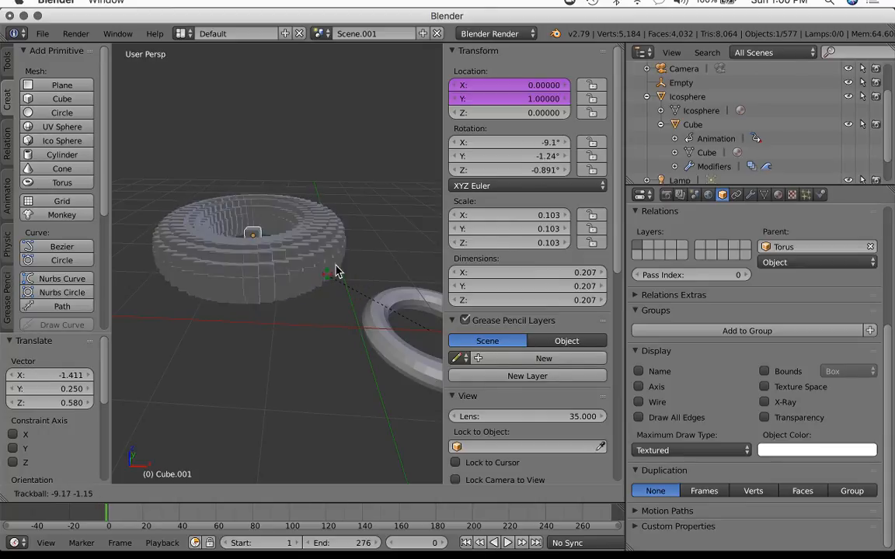
pyautogui.click(314, 283)
# Subdivide the cube's whole mesh three times in Edit Mode with one cut each.
pyautogui.press('Tab')
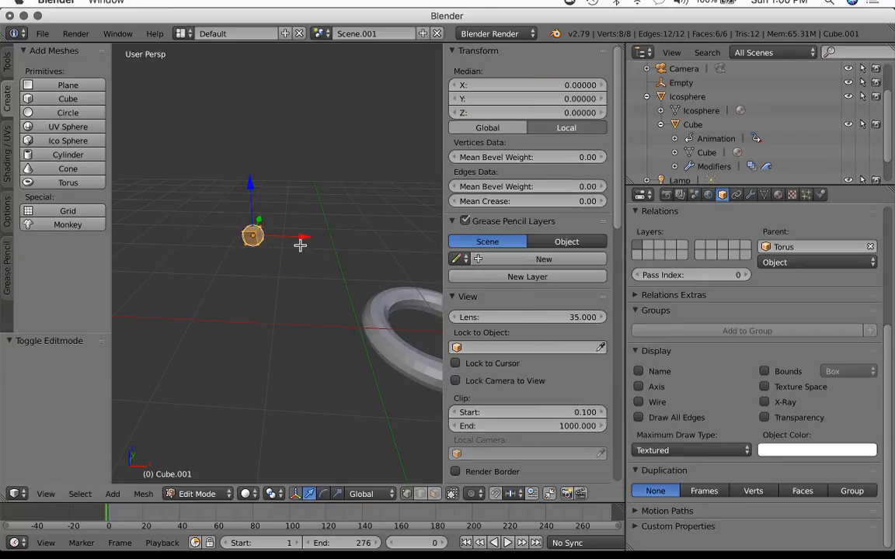
pyautogui.press('w')
pyautogui.click(310, 224)
pyautogui.press('w')
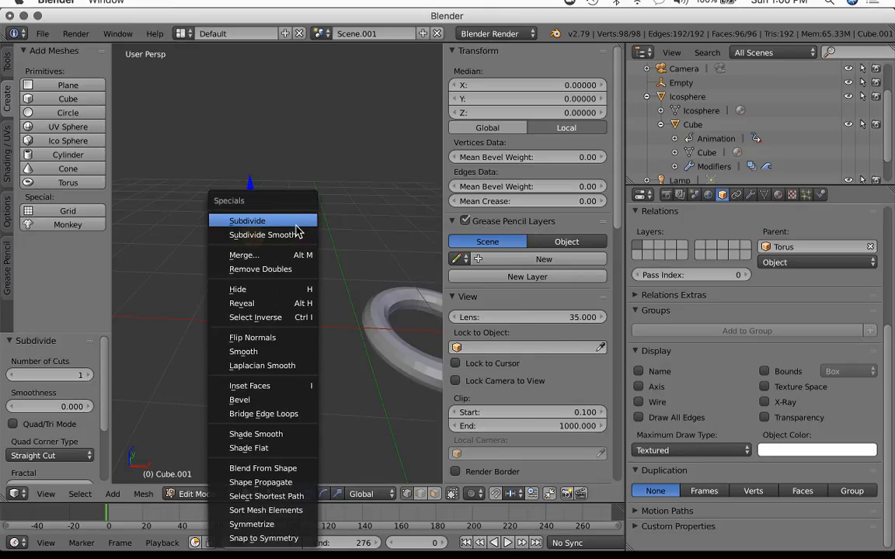
pyautogui.click(296, 225)
pyautogui.scroll(3, 315, 266)
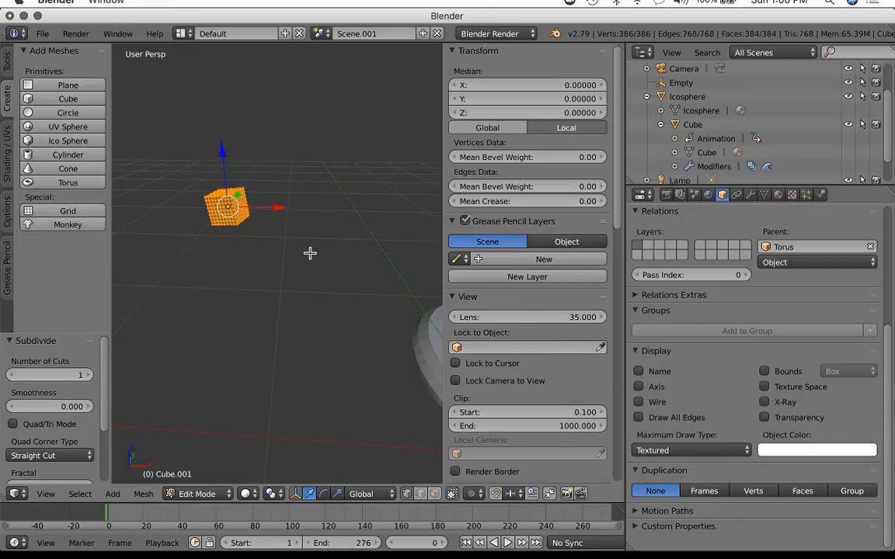
# Round the subdivided cube into a ball with To Sphere and return to Object Mode.
pyautogui.hotkey('shift', 'a')
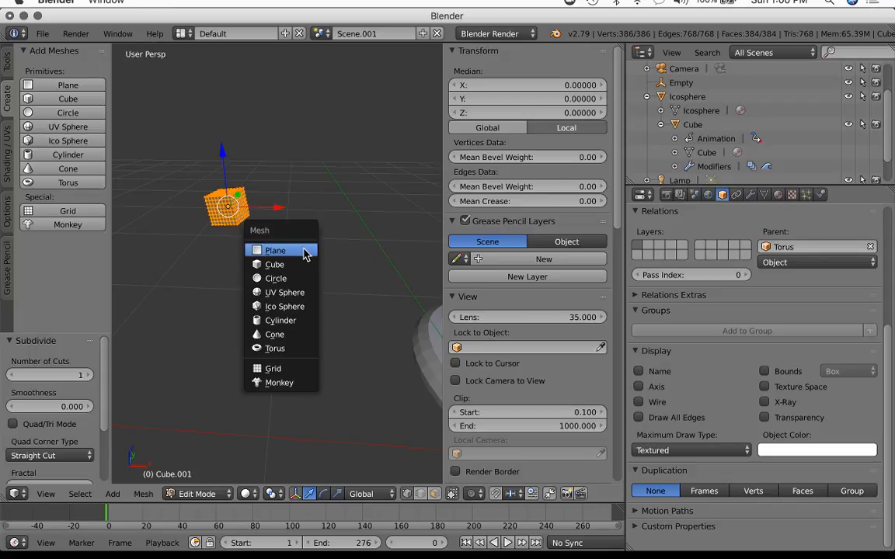
pyautogui.press('space')
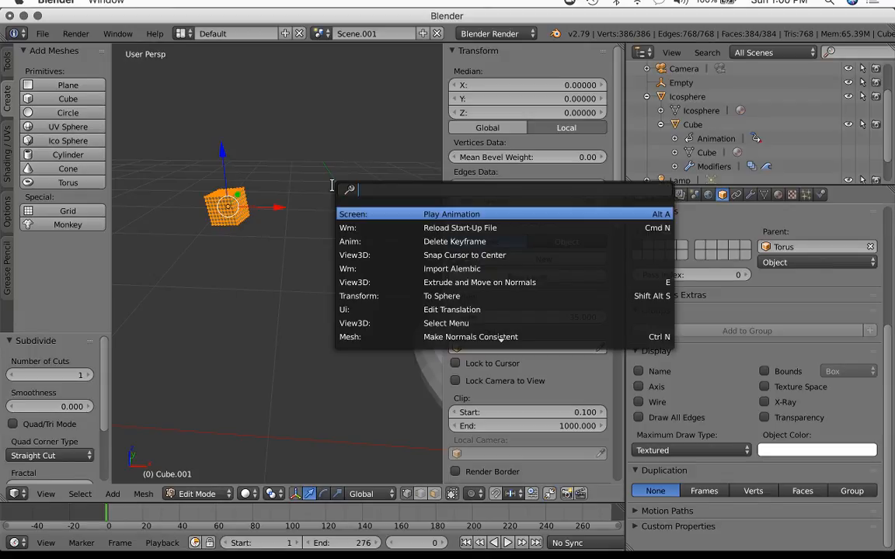
pyautogui.write('to sphe')
pyautogui.press('Return')
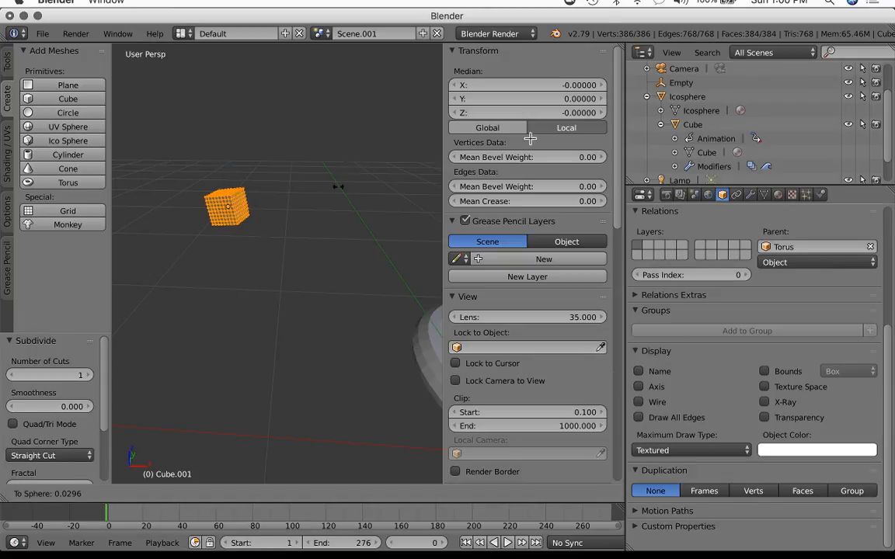
pyautogui.click(160, 60)
pyautogui.press('Tab')
pyautogui.scroll(-4, 289, 198)
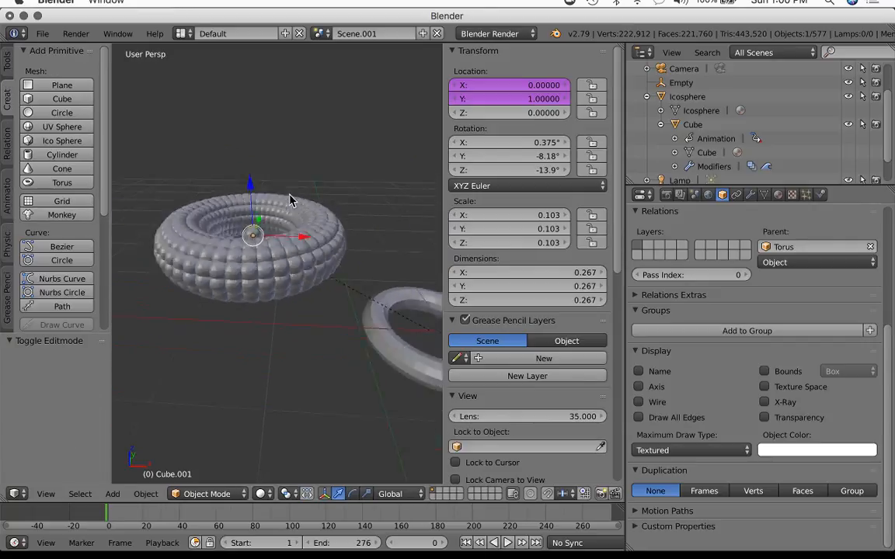
# Move the rounded cube by about 0.427, -0.121, -0.252 and again by about 1.921, -0.222, -0.587.
pyautogui.scroll(3, 290, 200)
pyautogui.press('g')
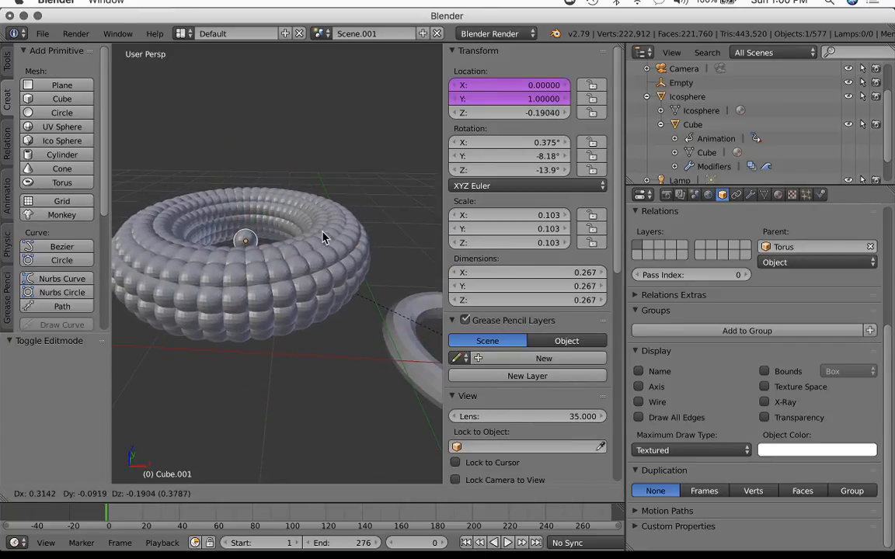
pyautogui.click(329, 240)
pyautogui.scroll(-3, 328, 287)
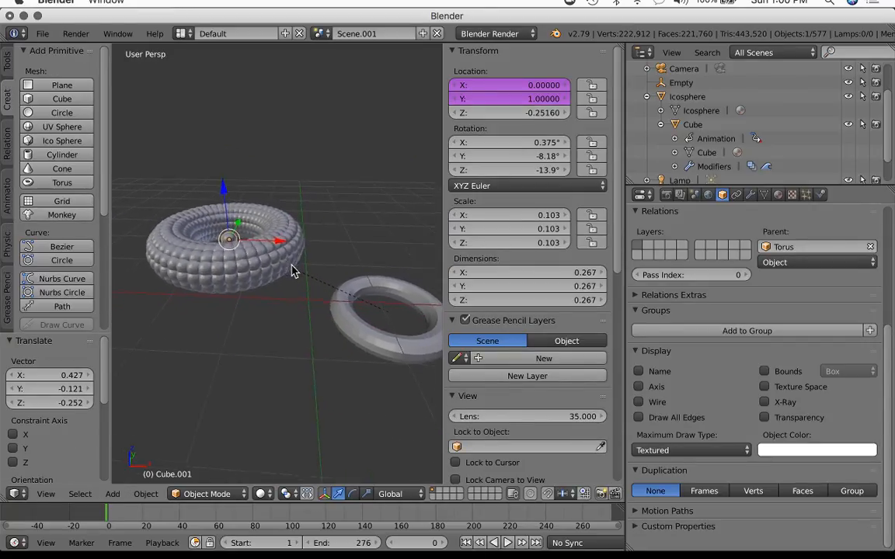
pyautogui.moveTo(293, 271); pyautogui.dragTo(194, 243, button='middle')
pyautogui.press('g')
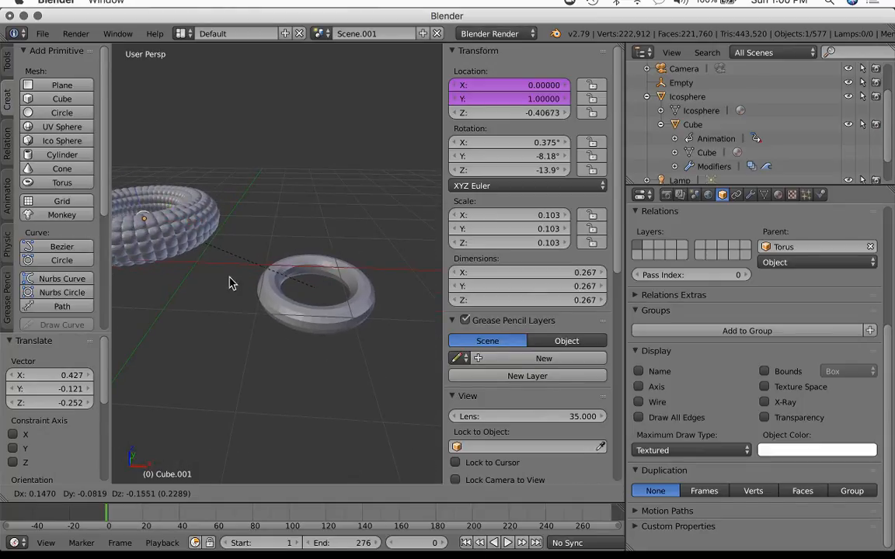
pyautogui.click(304, 297)
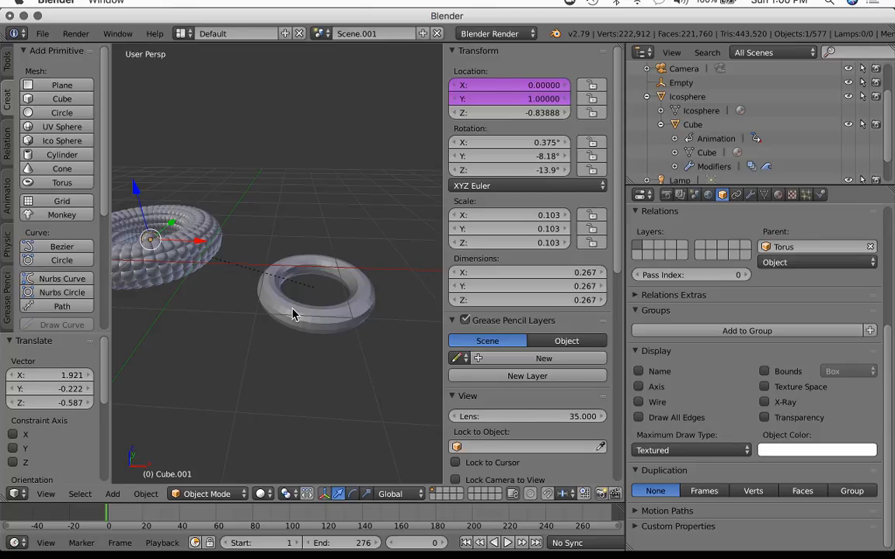
# Add an Array modifier to the rounded cube with a count of 9 and a relative X offset of 2.000.
pyautogui.click(751, 194)
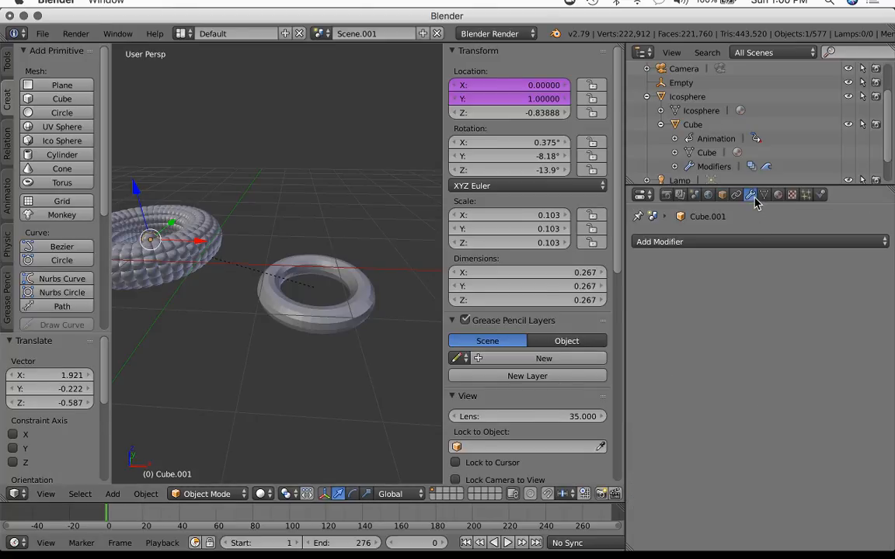
pyautogui.click(743, 243)
pyautogui.click(622, 276)
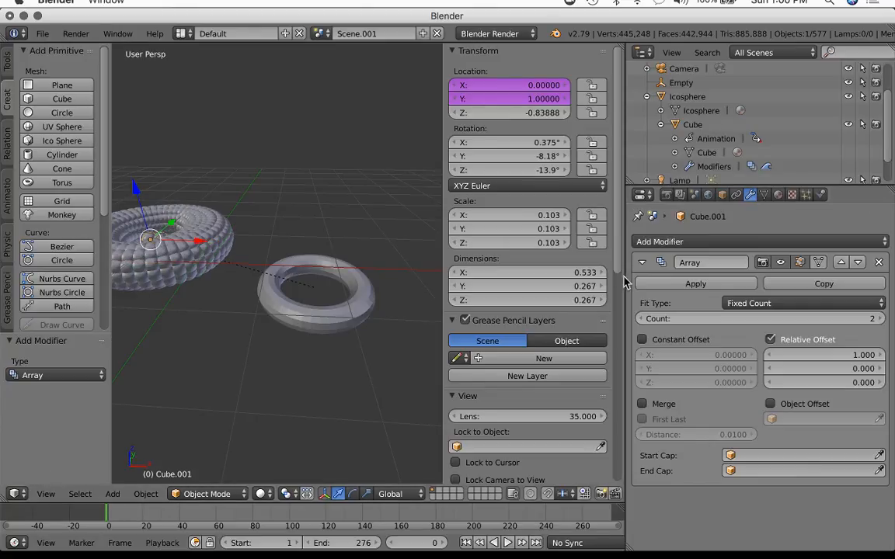
pyautogui.click(884, 321)
pyautogui.click(883, 321)
pyautogui.click(884, 321)
pyautogui.click(884, 321)
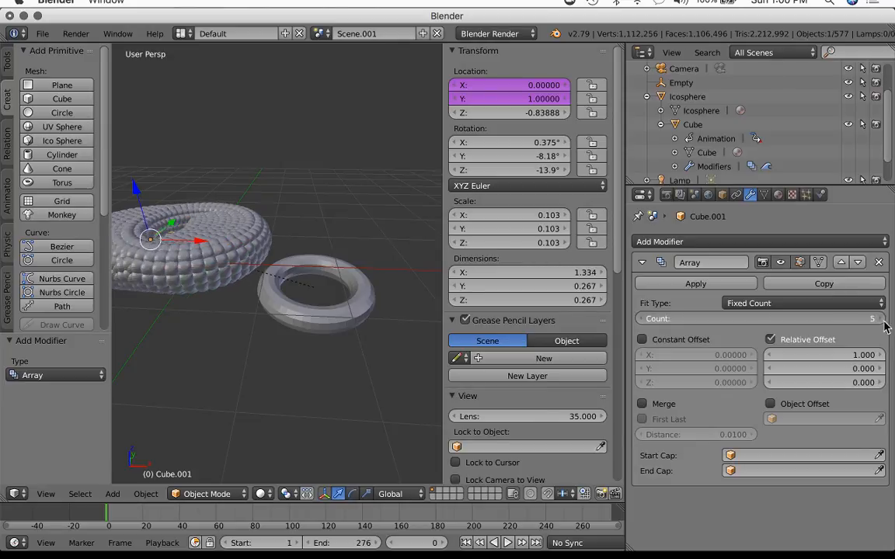
pyautogui.click(883, 321)
pyautogui.click(884, 321)
pyautogui.click(884, 321)
pyautogui.moveTo(779, 357); pyautogui.dragTo(855, 356)
# Add a circle-type empty and move it by about -3.206 in X, -1.536 in Y and -2.256 in Z.
pyautogui.hotkey('shift', 'a')
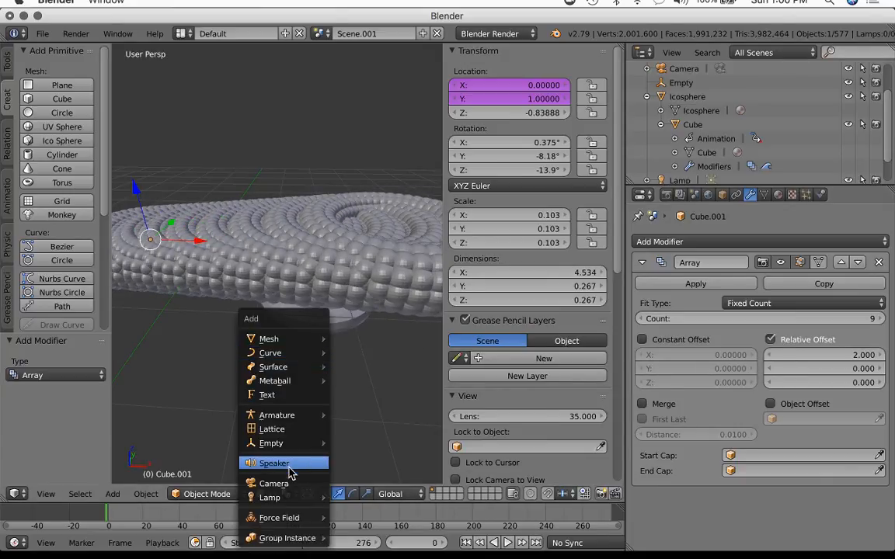
pyautogui.moveTo(292, 447)
pyautogui.click(363, 381)
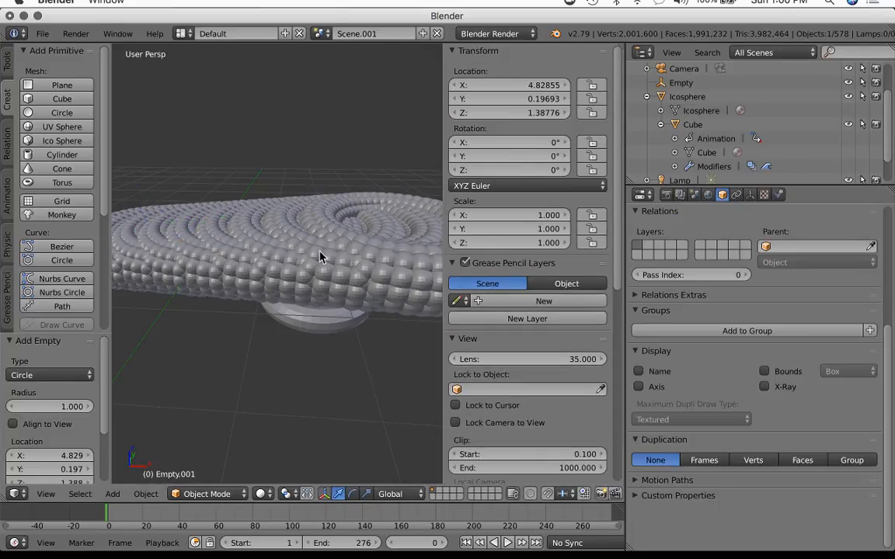
pyautogui.scroll(-5, 319, 256)
pyautogui.press('g')
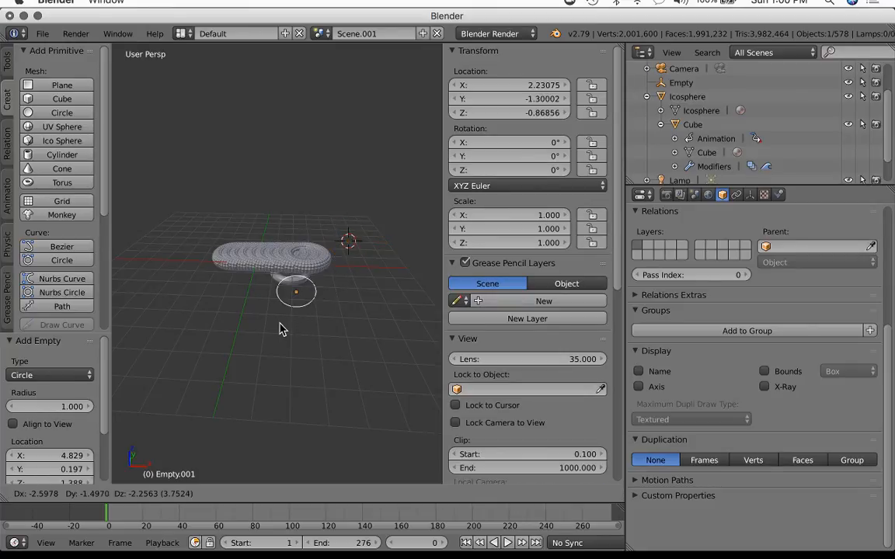
pyautogui.click(272, 310)
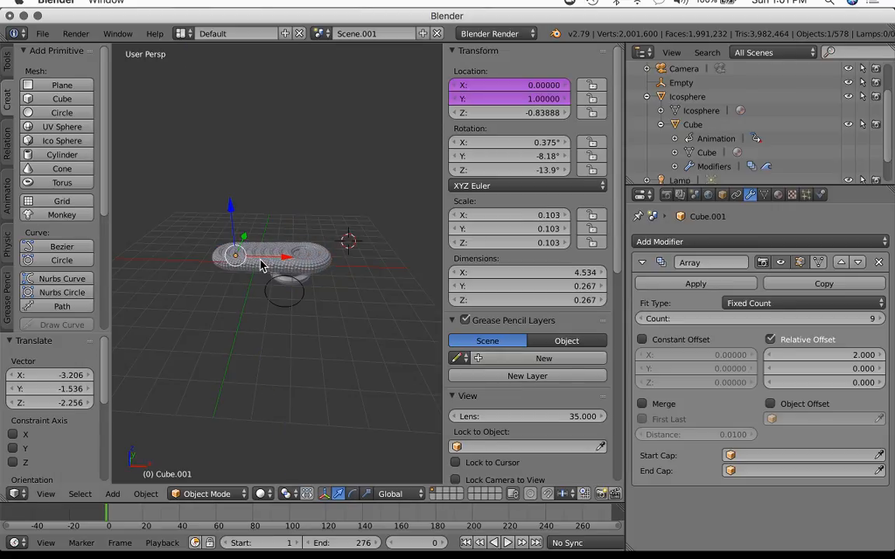
# Undo the subdivision and To Sphere rounding of the cube's mesh in Edit Mode and return to Object Mode.
pyautogui.scroll(3, 261, 266)
pyautogui.press('Tab')
pyautogui.scroll(2, 258, 258)
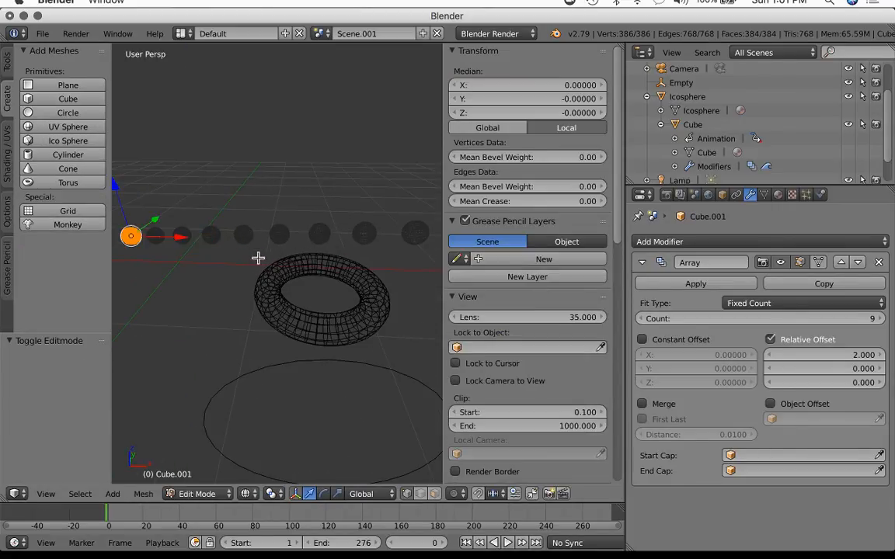
pyautogui.hotkey('ctrl', 'z')
pyautogui.hotkey('ctrl', 'z')
pyautogui.hotkey('ctrl', 'z')
pyautogui.hotkey('ctrl', 'z')
pyautogui.hotkey('ctrl', 'z')
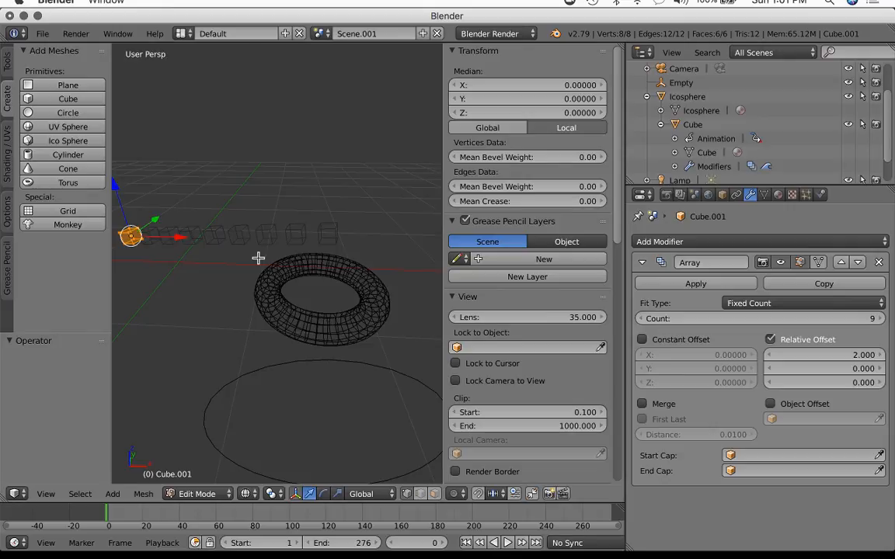
pyautogui.press('Tab')
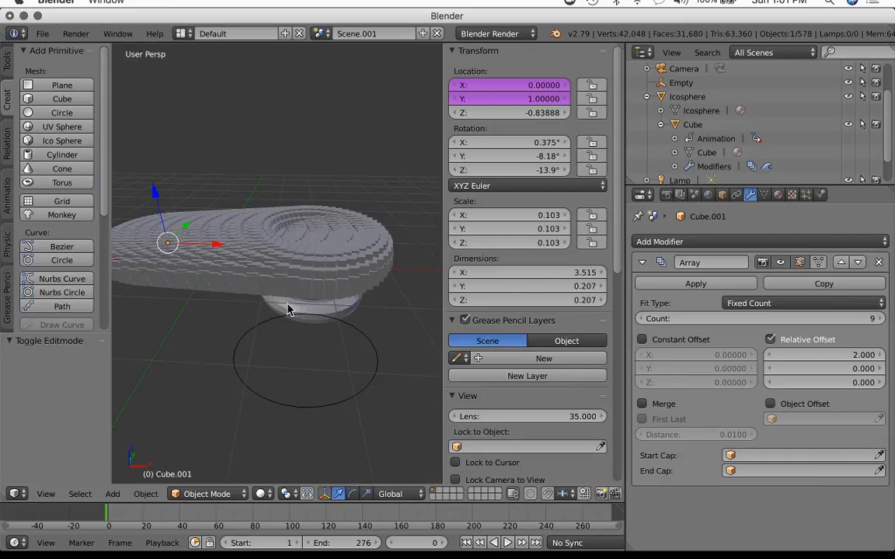
# Enable Object Offset in the cube's Array modifier and pick the circle empty Empty.001 as the offset object.
pyautogui.rightClick(339, 322)
pyautogui.rightClick(324, 266)
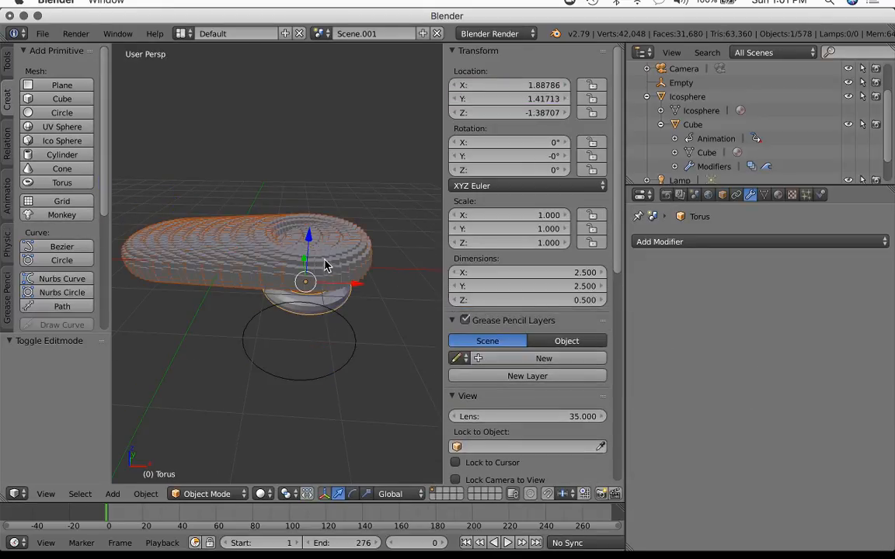
pyautogui.rightClick(268, 247)
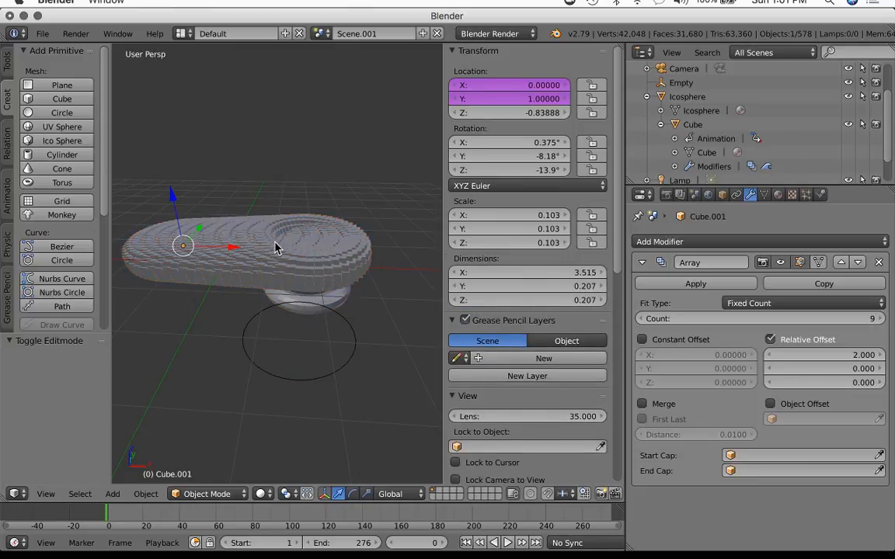
pyautogui.click(770, 405)
pyautogui.click(781, 419)
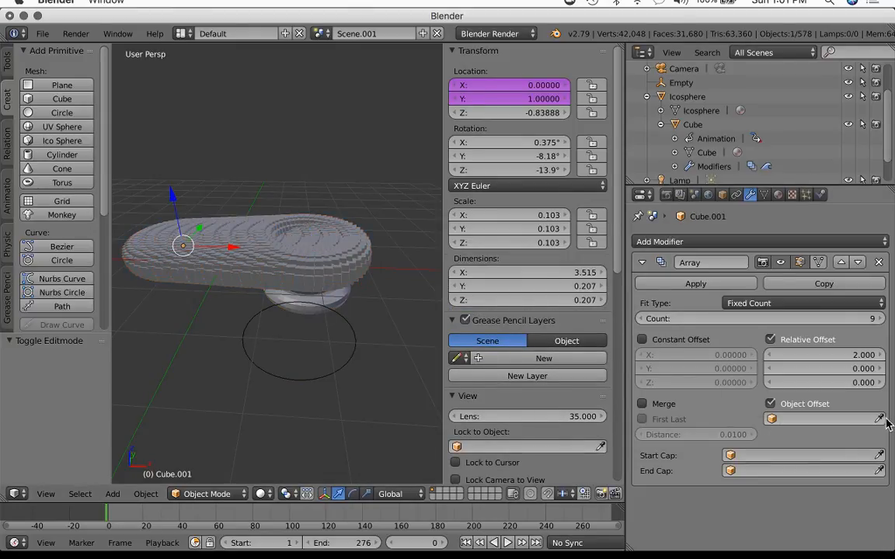
pyautogui.click(880, 419)
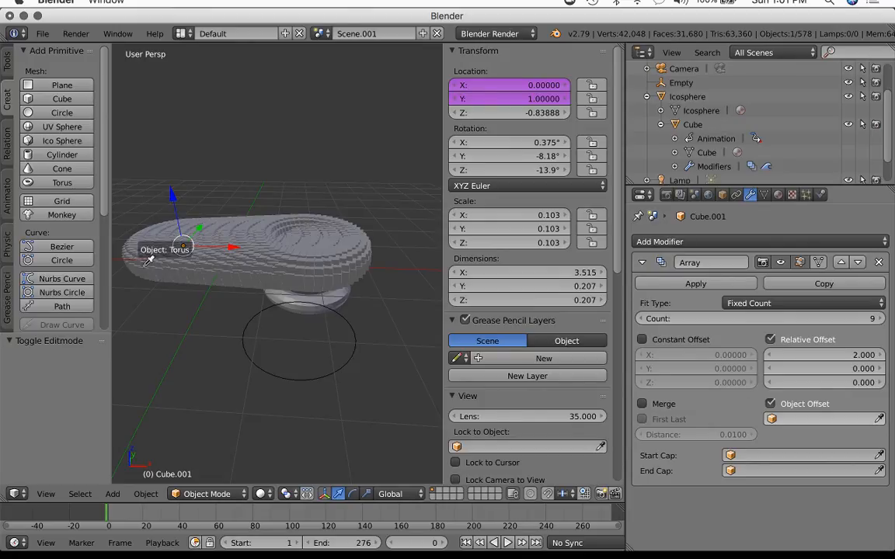
pyautogui.click(359, 346)
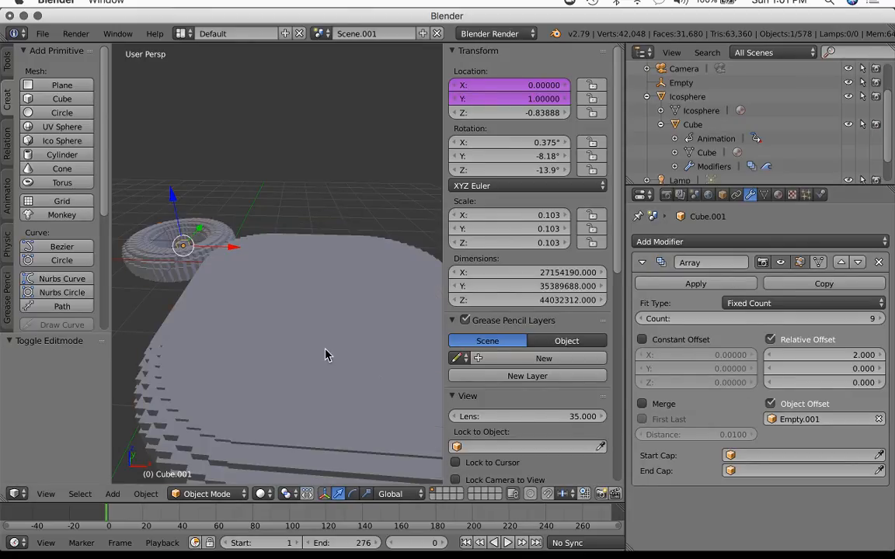
# Show the scene in wireframe and examine how the object-offset copies are arranged around the torus.
pyautogui.press('z')
pyautogui.rightClick(328, 351)
pyautogui.press('z')
pyautogui.press('KP_Decimal')
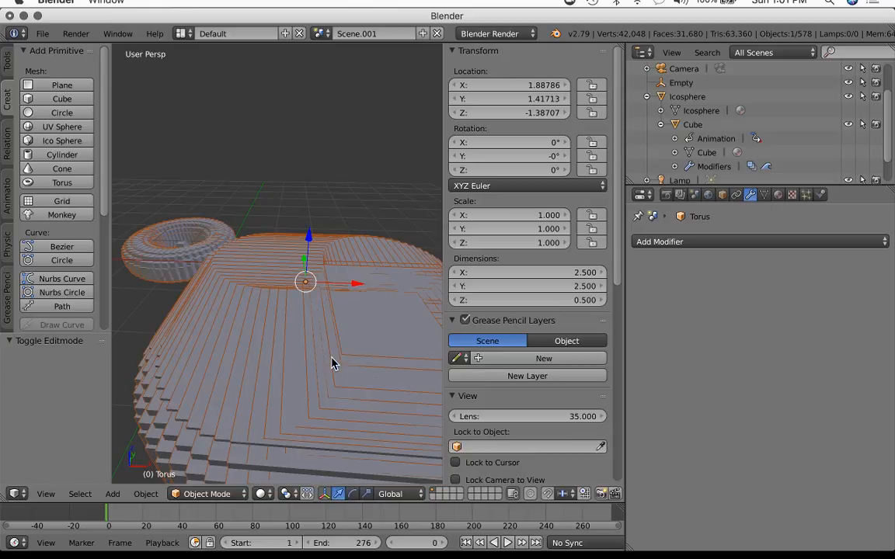
pyautogui.press('z')
pyautogui.scroll(2, 322, 333)
pyautogui.moveTo(322, 334); pyautogui.dragTo(257, 327, button='middle')
pyautogui.scroll(-5, 328, 378)
pyautogui.moveTo(220, 309); pyautogui.dragTo(359, 292, button='middle')
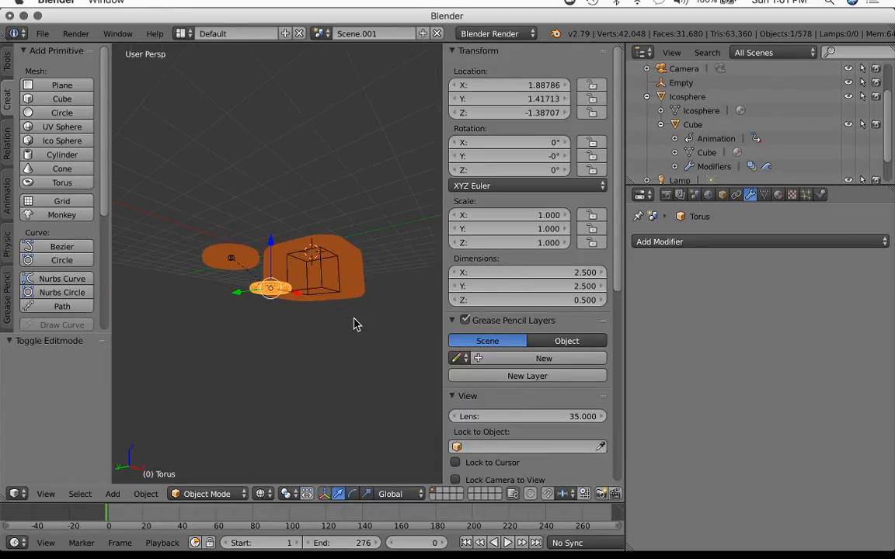
# Clear the origin of the small arrayed cube Cube.001.
pyautogui.moveTo(353, 325); pyautogui.dragTo(353, 353, button='middle')
pyautogui.scroll(2, 347, 352)
pyautogui.rightClick(188, 284)
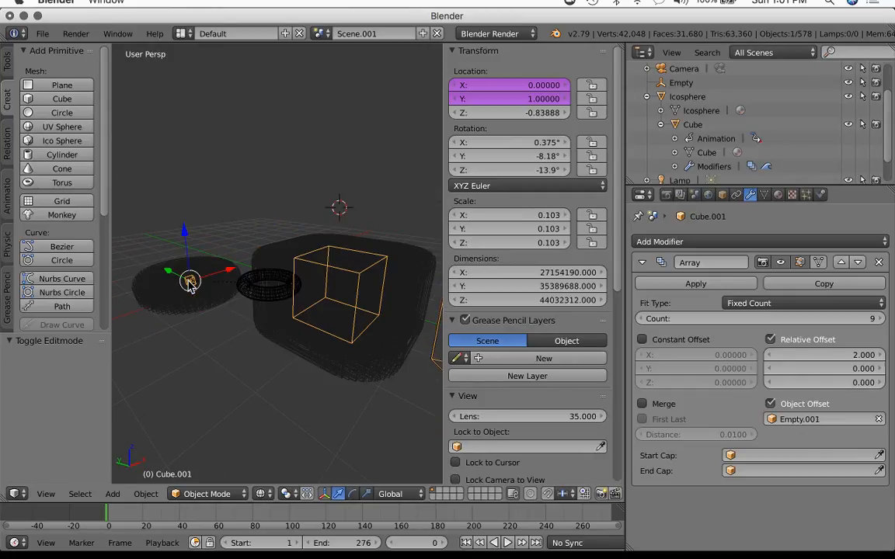
pyautogui.hotkey('alt', 'o')
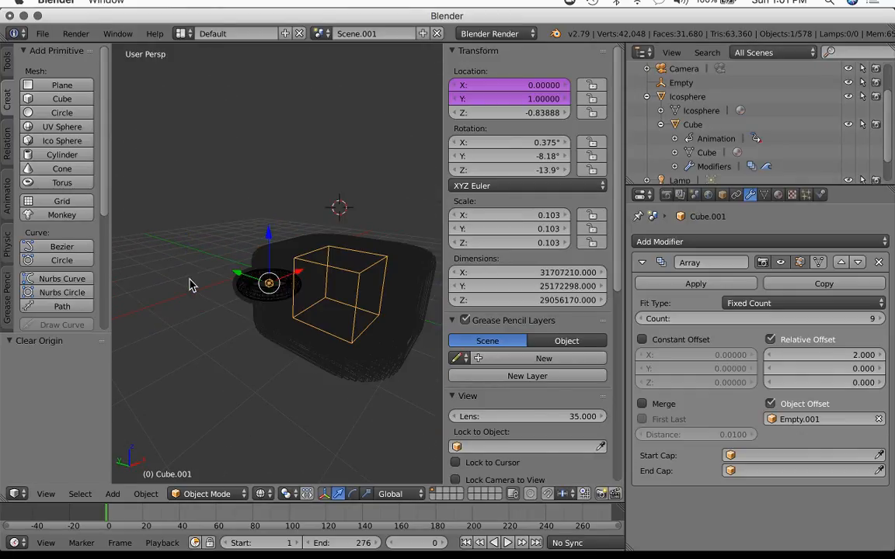
pyautogui.moveTo(190, 286); pyautogui.dragTo(242, 284, button='middle')
pyautogui.scroll(-5, 361, 304)
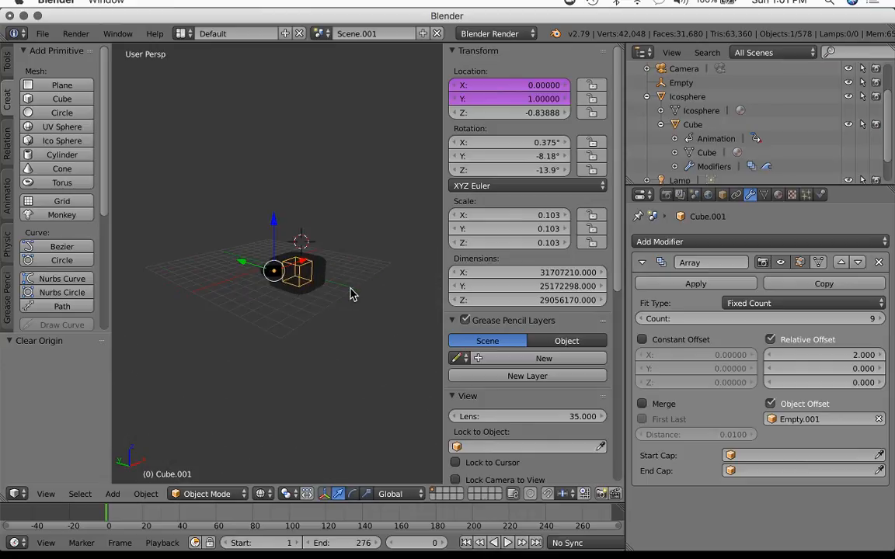
pyautogui.scroll(3, 348, 295)
pyautogui.rightClick(349, 281)
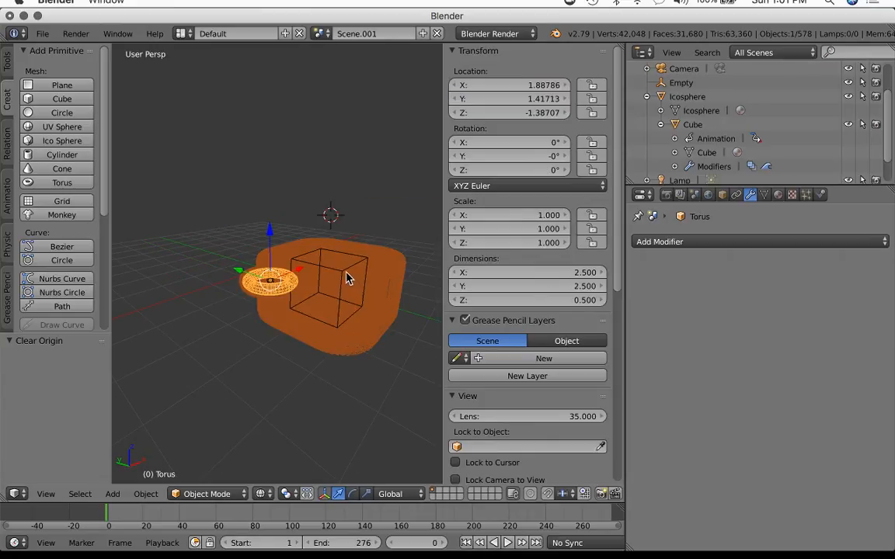
pyautogui.scroll(5, 346, 278)
pyautogui.scroll(-2, 336, 303)
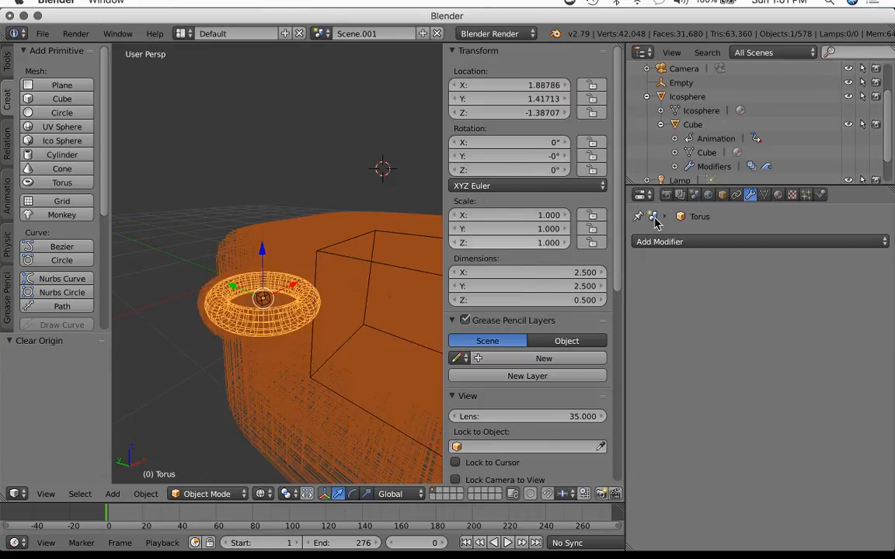
pyautogui.scroll(-2, 726, 136)
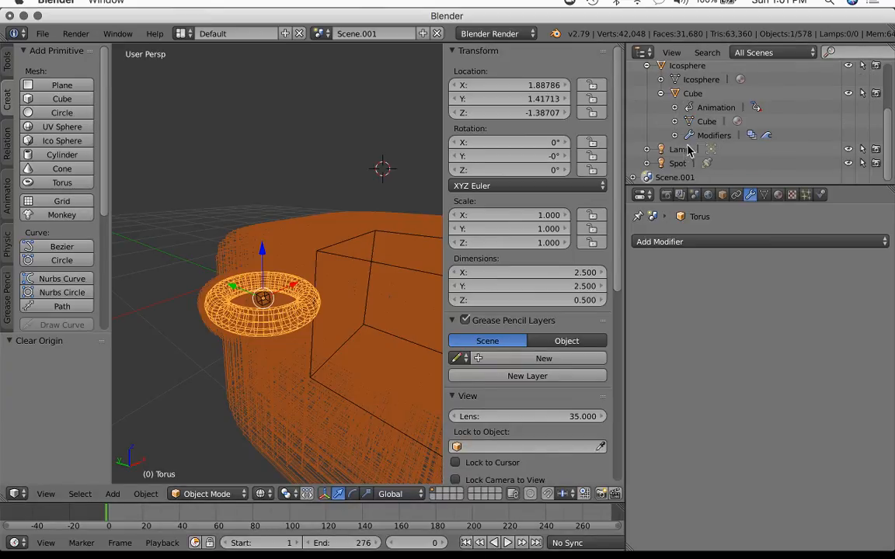
pyautogui.scroll(3, 678, 166)
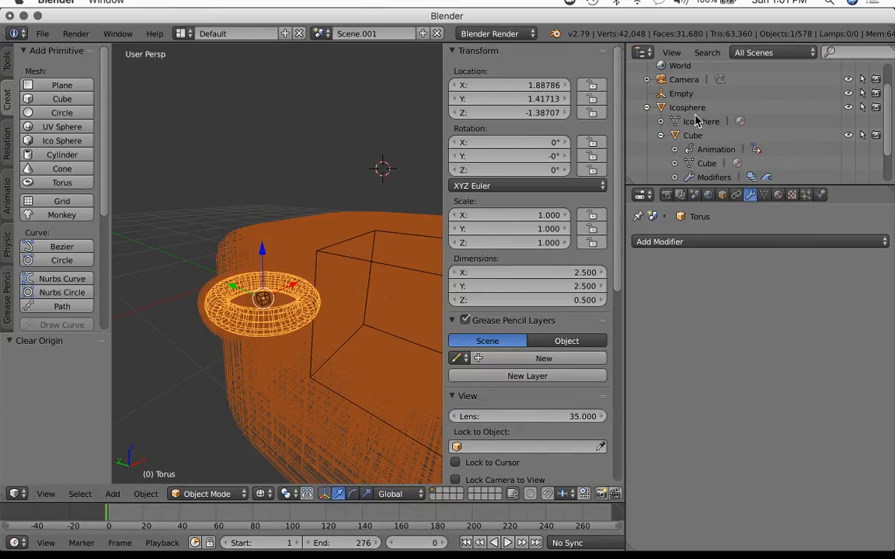
pyautogui.click(680, 93)
pyautogui.moveTo(439, 198); pyautogui.dragTo(360, 237, button='middle')
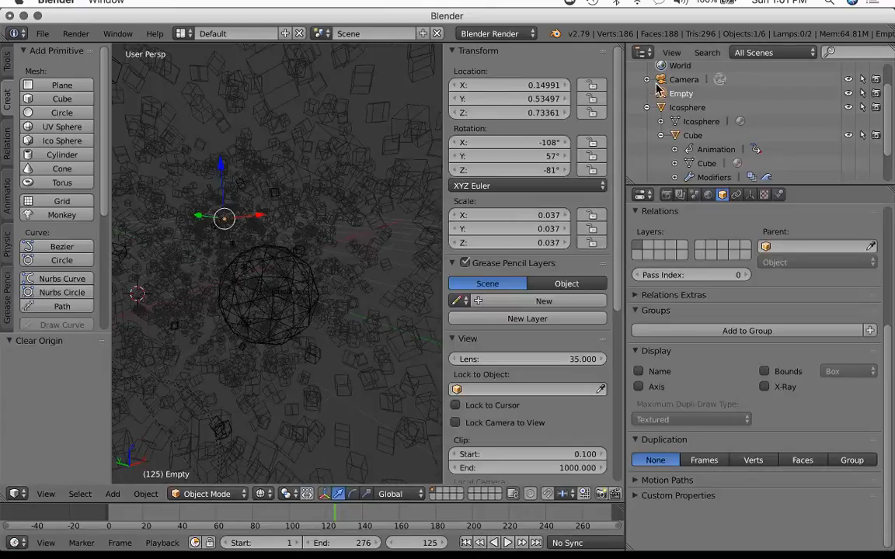
# Select the circle empty Empty.001 in Scene.001 and scale it down to about 0.105.
pyautogui.scroll(2, 659, 89)
pyautogui.click(633, 70)
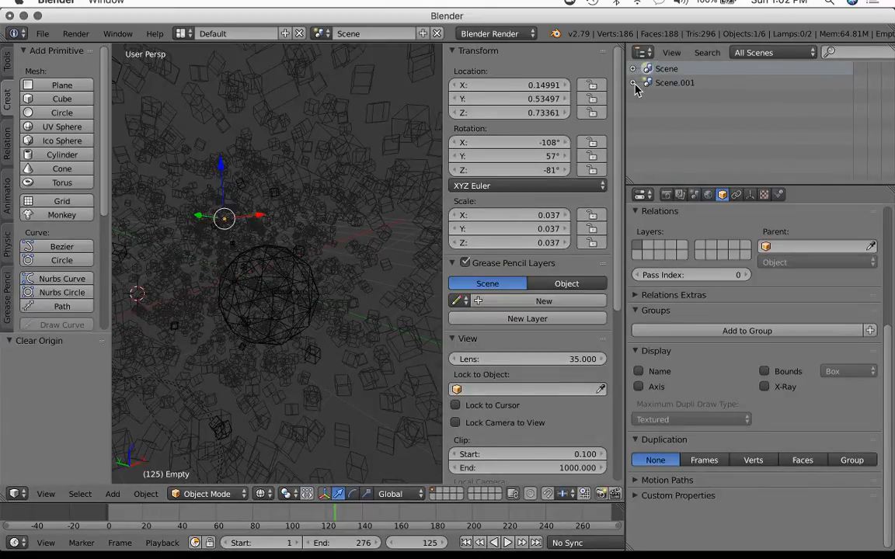
pyautogui.click(675, 115)
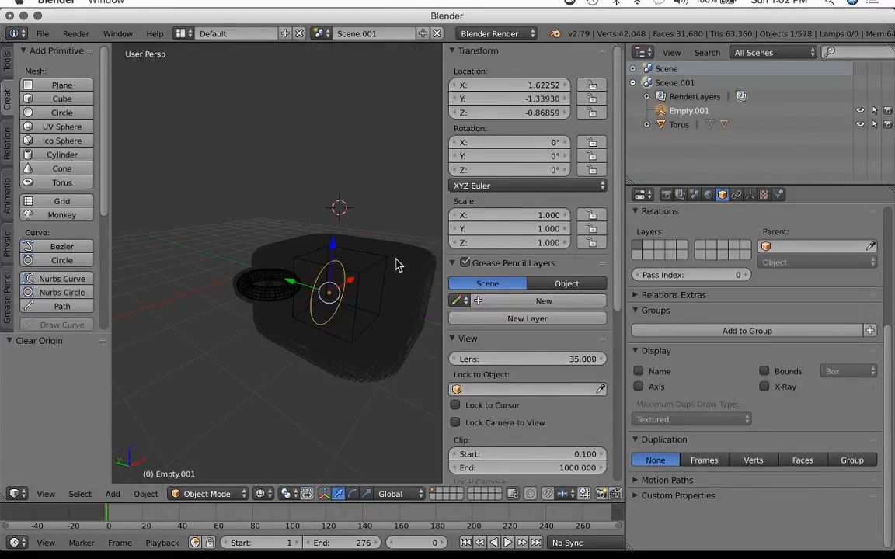
pyautogui.press('s')
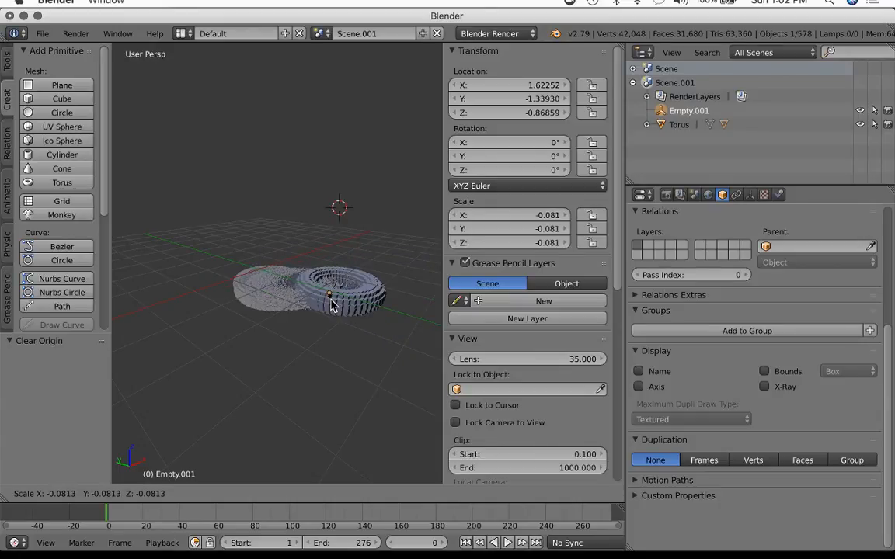
pyautogui.click(339, 301)
# Move the circle empty by about 0.429 in X, 2.837 in Y and -0.026 in Z.
pyautogui.scroll(3, 341, 300)
pyautogui.moveTo(341, 300); pyautogui.dragTo(389, 316, button='middle')
pyautogui.press('g')
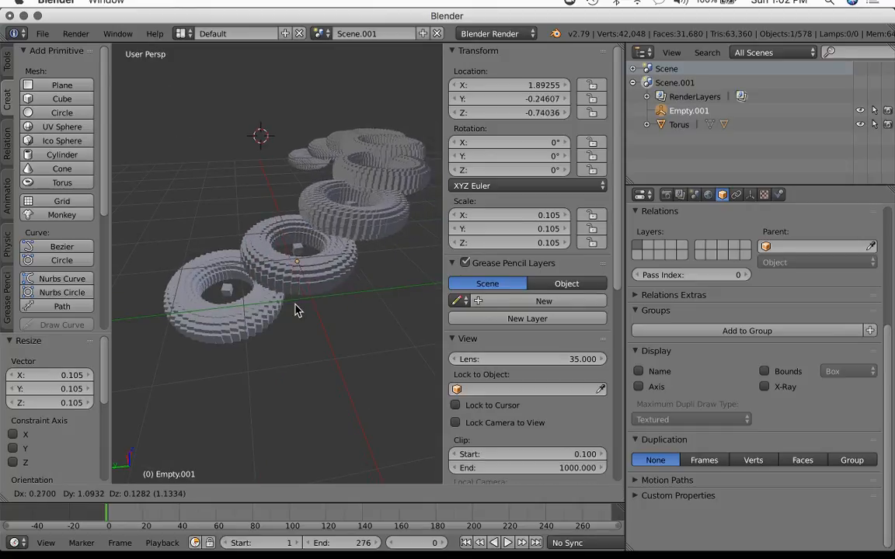
pyautogui.click(263, 316)
# Try a free trackball rotation and a further downscaling of the circle empty.
pyautogui.moveTo(263, 315); pyautogui.dragTo(323, 352, button='middle')
pyautogui.press('r')
pyautogui.press('r')
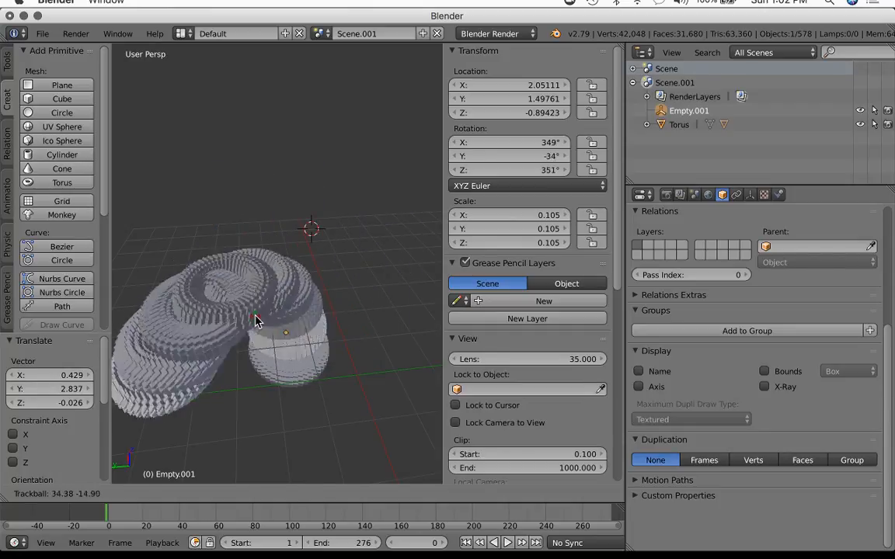
pyautogui.press('Escape')
pyautogui.moveTo(279, 340); pyautogui.dragTo(334, 331, button='middle')
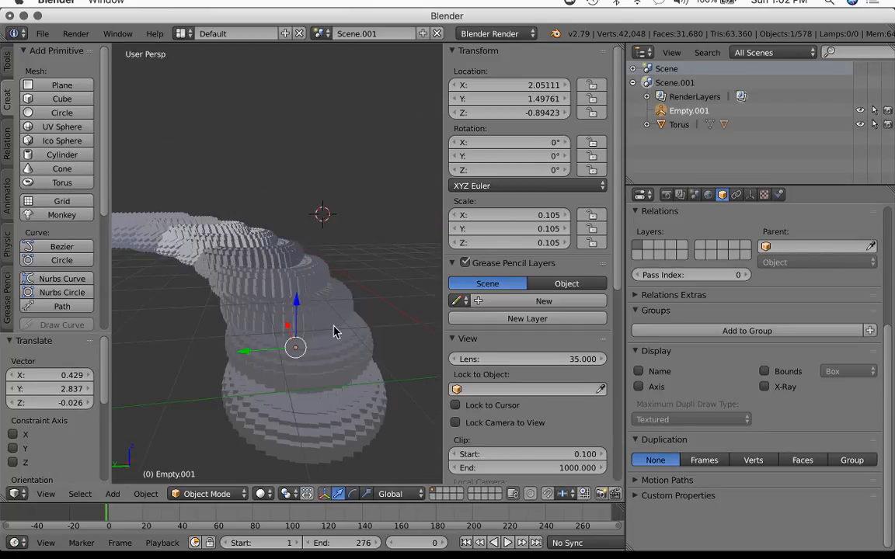
pyautogui.press('s')
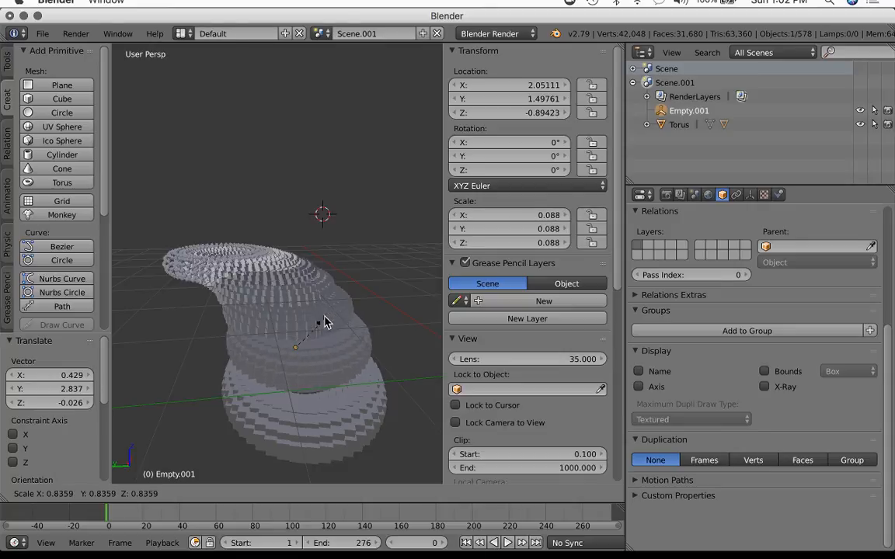
pyautogui.click(325, 324)
# Play the animation and examine the moving torus duplicates in both wireframe and solid display.
pyautogui.hotkey('alt', 'a')
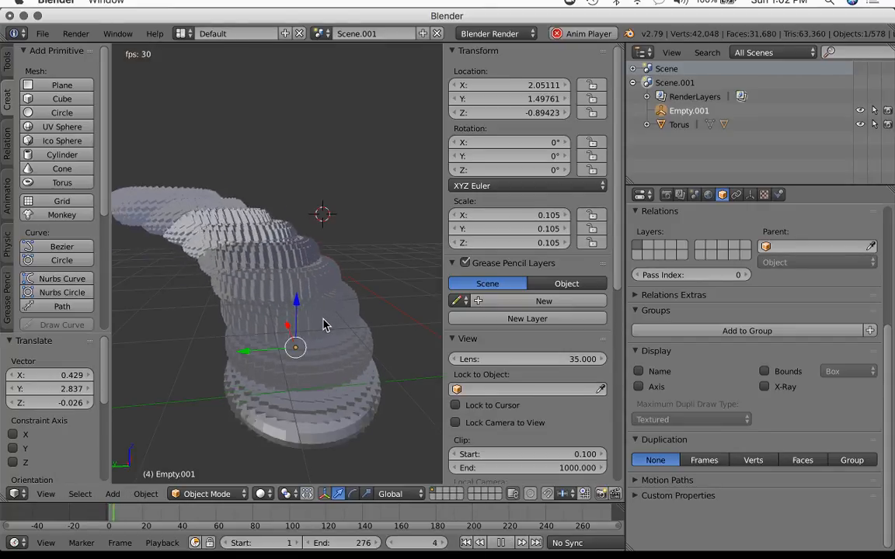
pyautogui.moveTo(291, 326); pyautogui.dragTo(235, 323, button='middle')
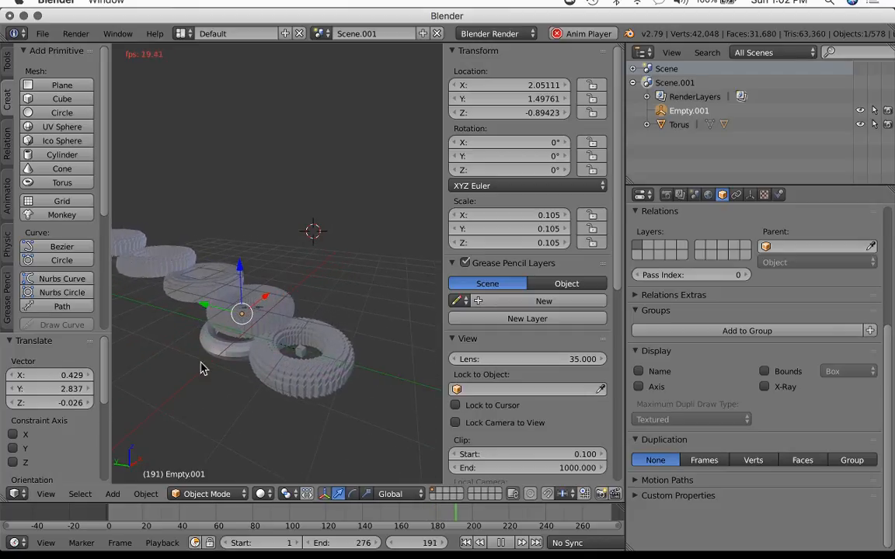
pyautogui.rightClick(286, 326)
pyautogui.press('a')
pyautogui.press('z')
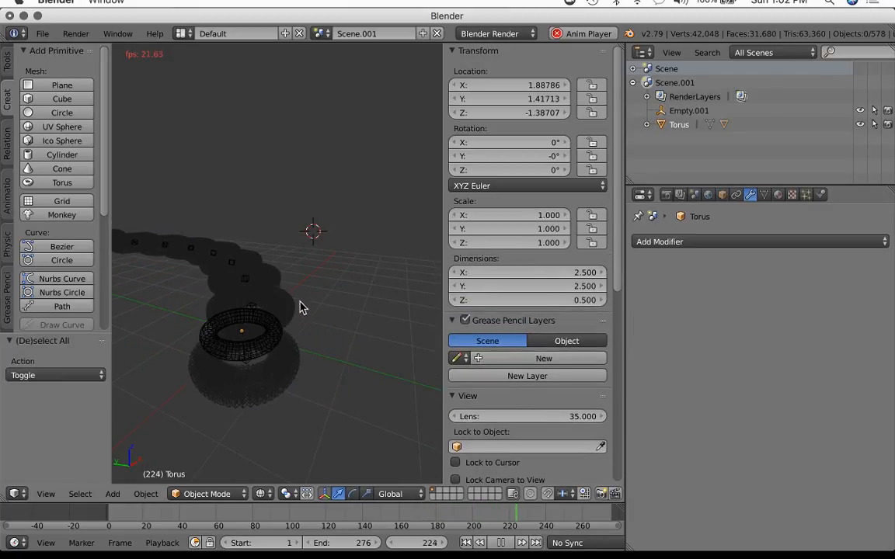
pyautogui.press('a')
pyautogui.press('z')
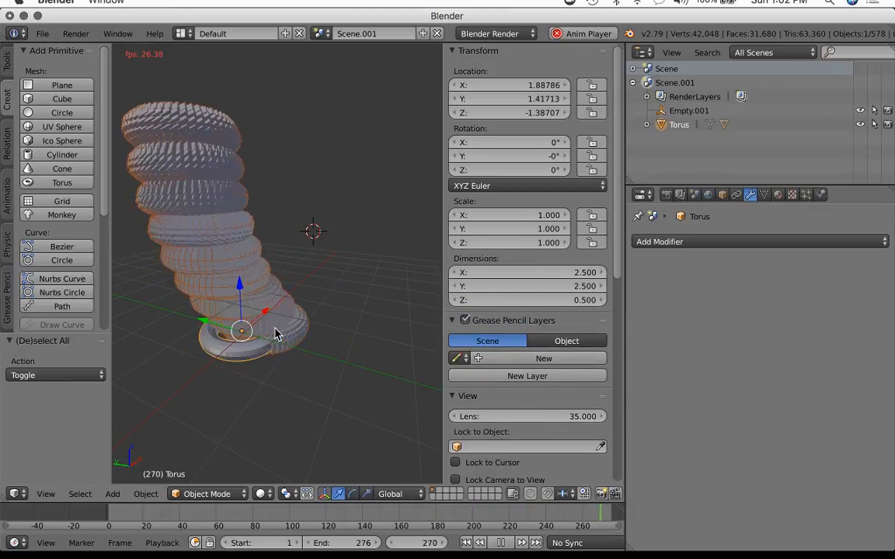
# Scale the torus by about 3.547 along Z and then by about 1.505 uniformly while the animation plays.
pyautogui.press('s')
pyautogui.press('z')
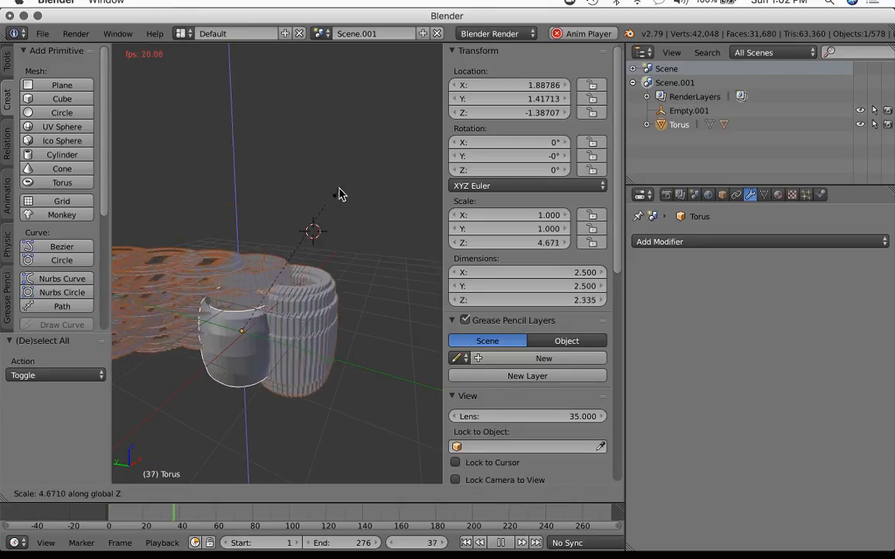
pyautogui.click(308, 279)
pyautogui.press('s')
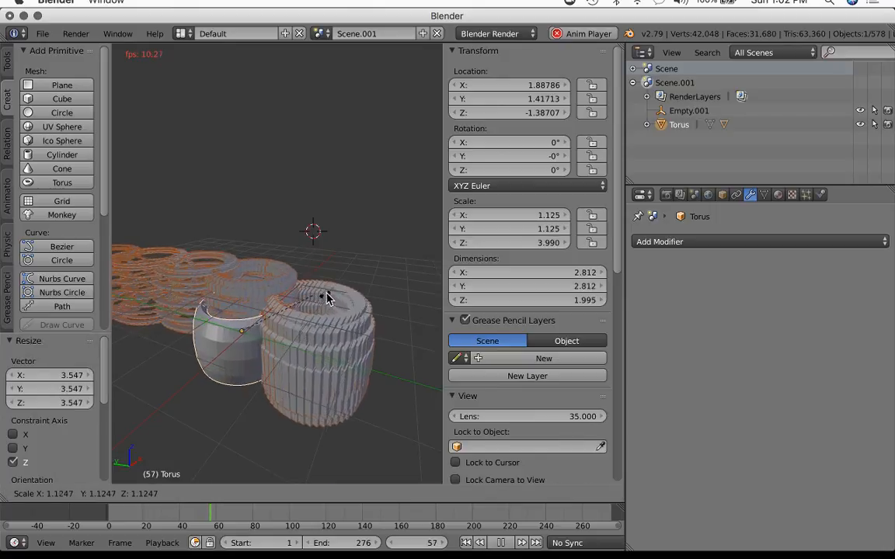
pyautogui.click(311, 321)
pyautogui.moveTo(303, 354); pyautogui.dragTo(224, 316, button='middle')
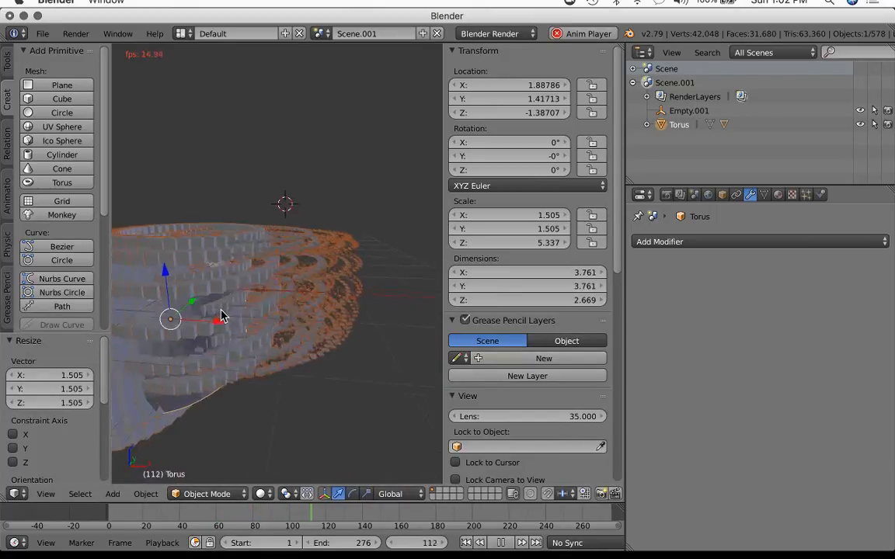
# Add an ico sphere with 2 subdivisions and size 1.000 at the 3D cursor.
pyautogui.hotkey('shift', 'a')
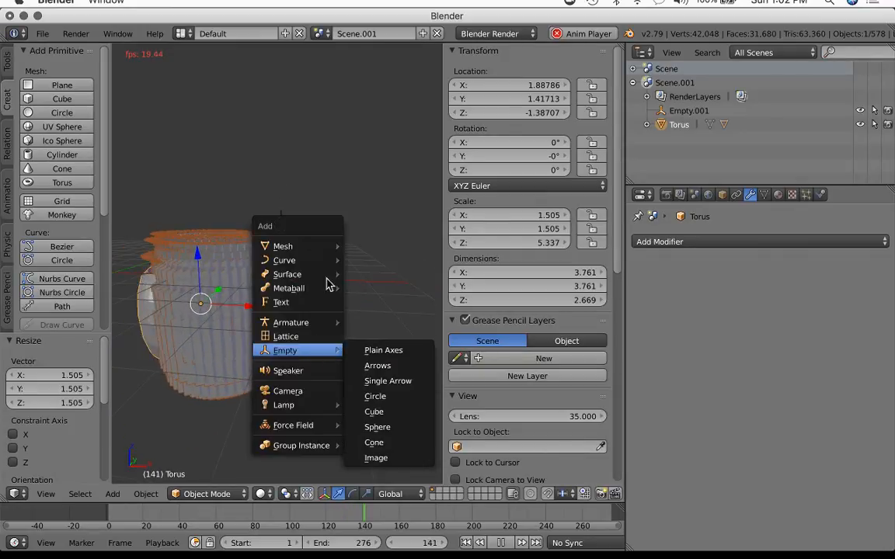
pyautogui.moveTo(326, 247)
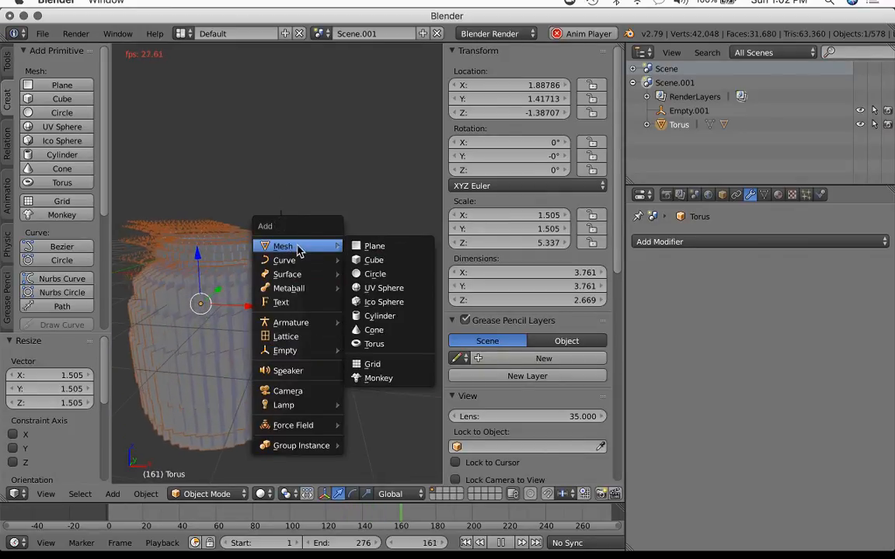
pyautogui.click(375, 301)
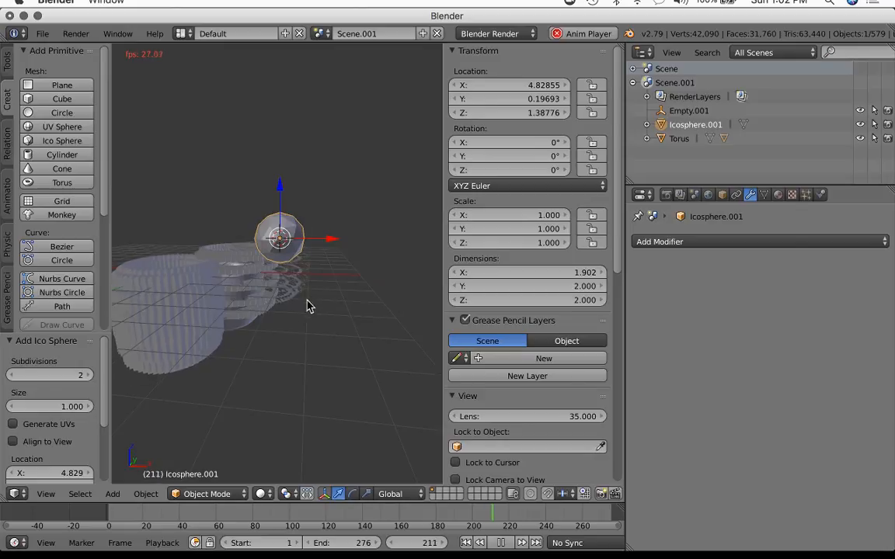
# Move the ico sphere by about 0.479 on X, -0.402 on Y and -2.338 on Z.
pyautogui.press('g')
pyautogui.click(319, 362)
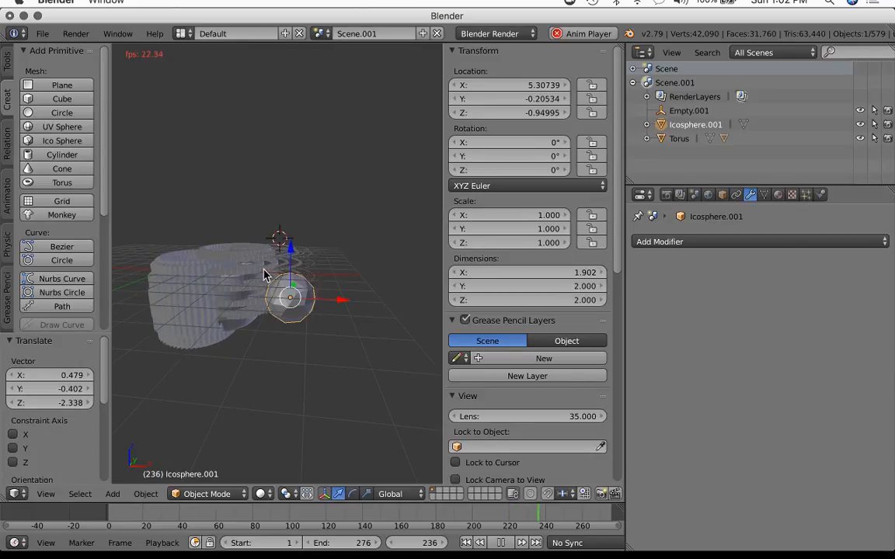
# Try to parent the torus to the ico sphere using the Object parent type.
pyautogui.rightClick(263, 275)
pyautogui.rightClick(290, 304)
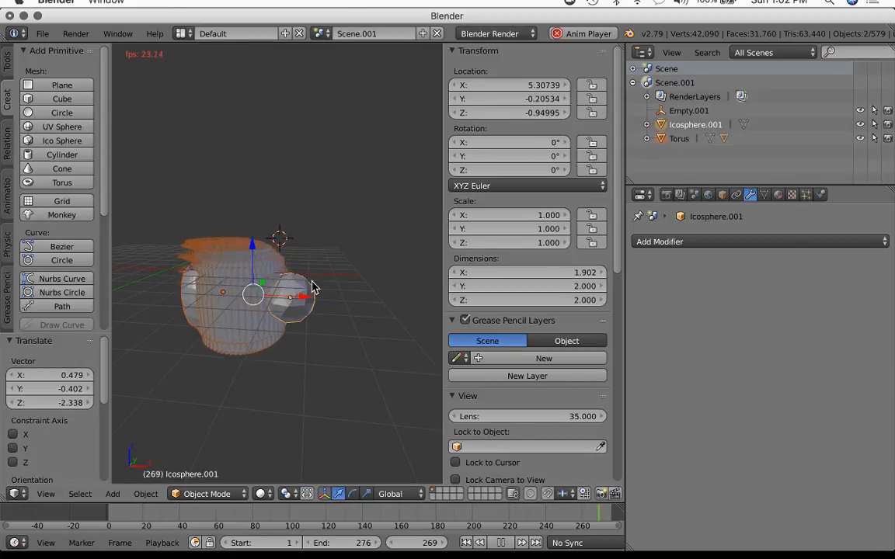
pyautogui.hotkey('ctrl', 'p')
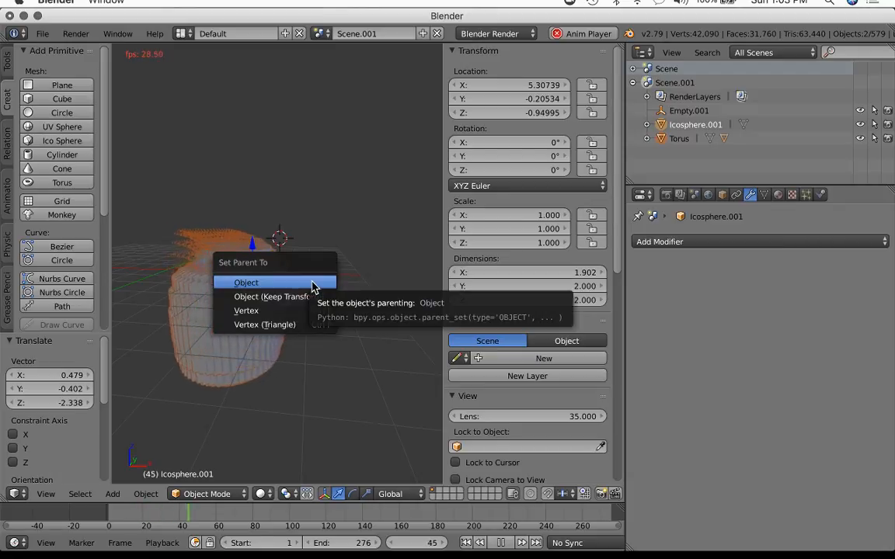
pyautogui.click(313, 284)
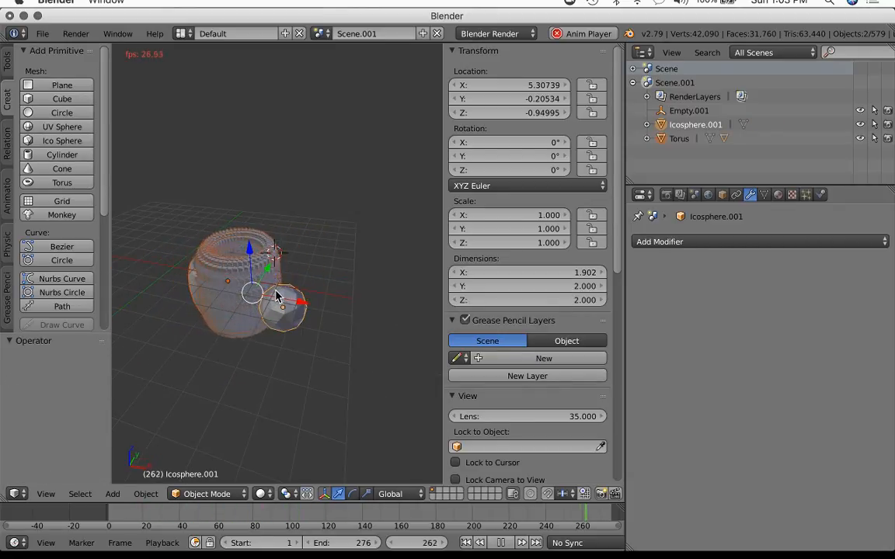
# Parent the animated array cube to the ico sphere with the Object parent type.
pyautogui.rightClick(278, 293)
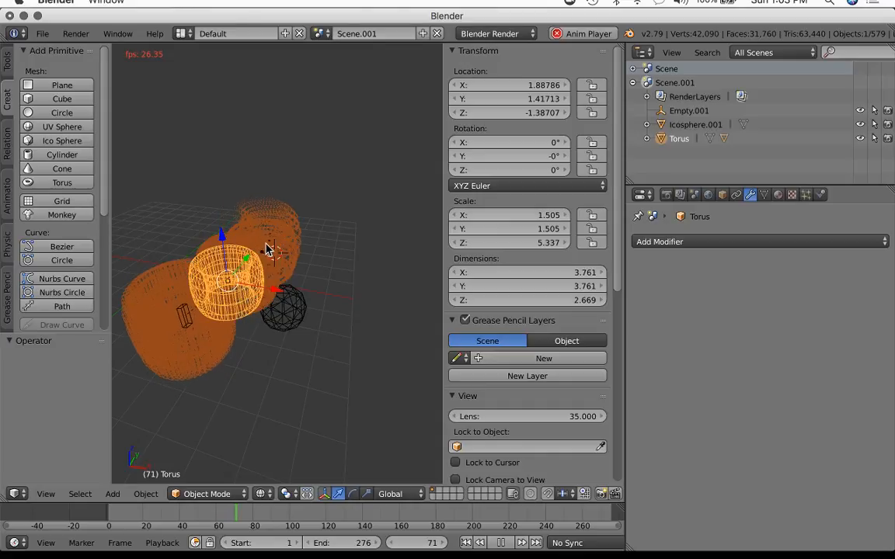
pyautogui.rightClick(270, 269)
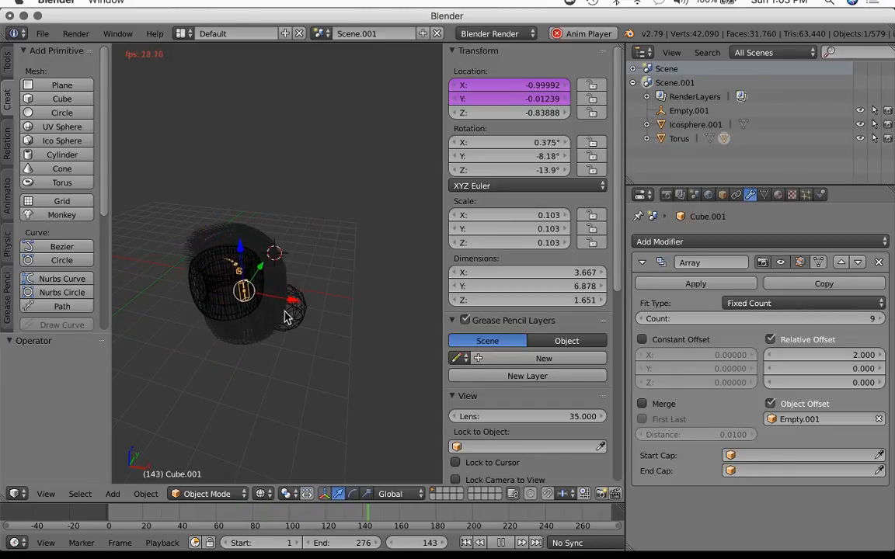
pyautogui.keyDown('shift'); pyautogui.rightClick(293, 310); pyautogui.keyUp('shift')
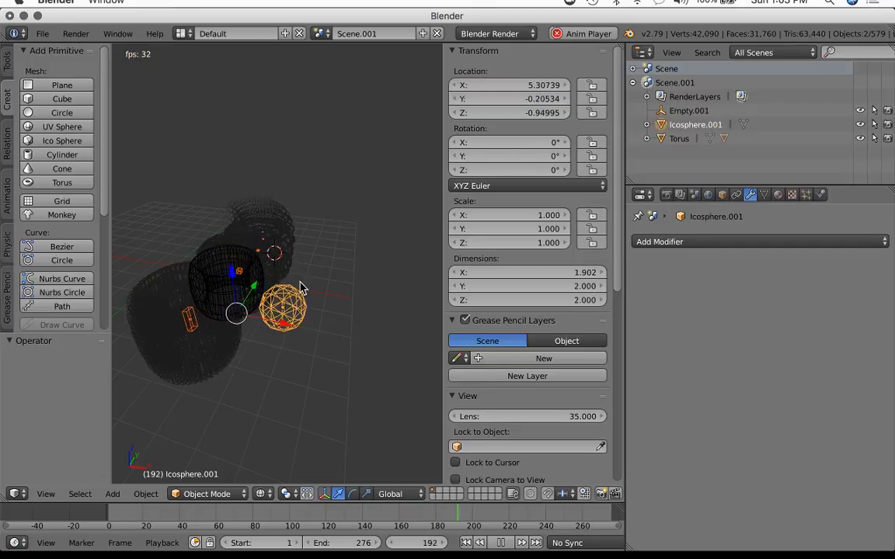
pyautogui.hotkey('ctrl', 'p')
pyautogui.click(301, 288)
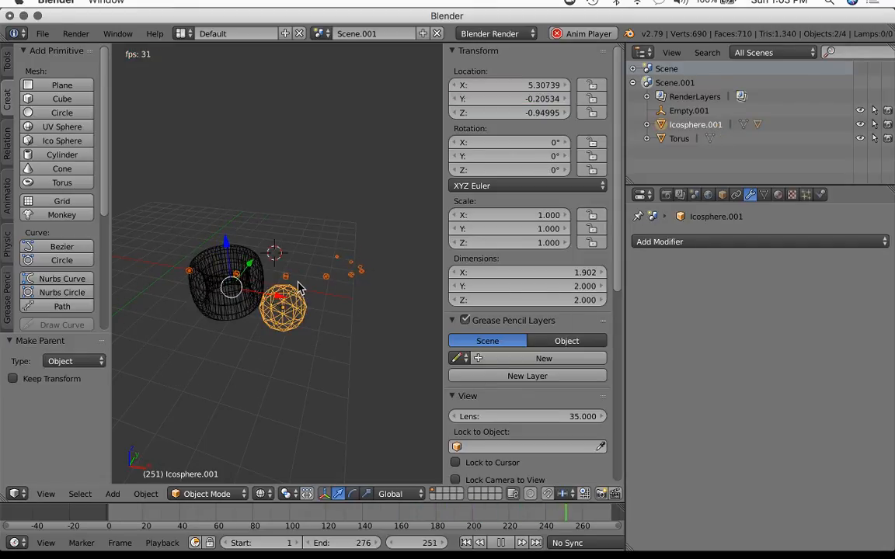
# Try Frames and Verts duplication on the ico sphere, then set its duplication to Faces.
pyautogui.click(723, 194)
pyautogui.click(725, 495)
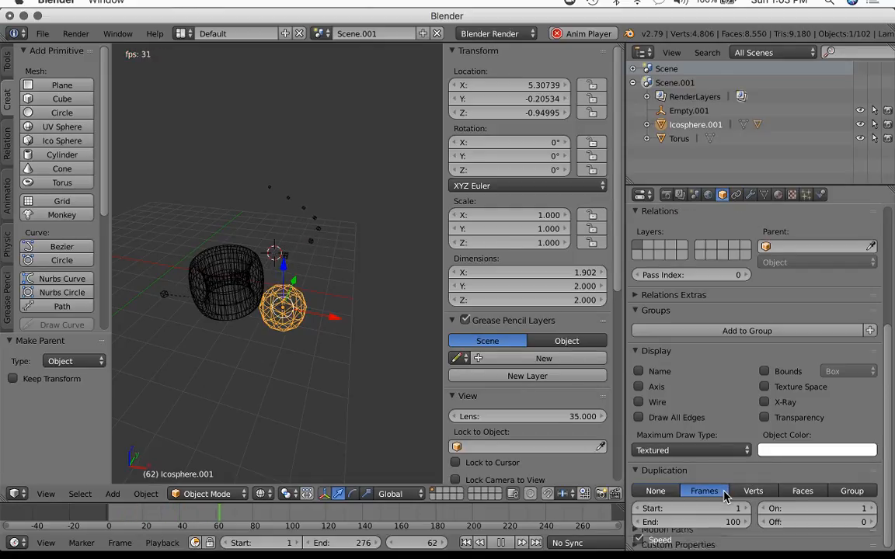
pyautogui.click(750, 491)
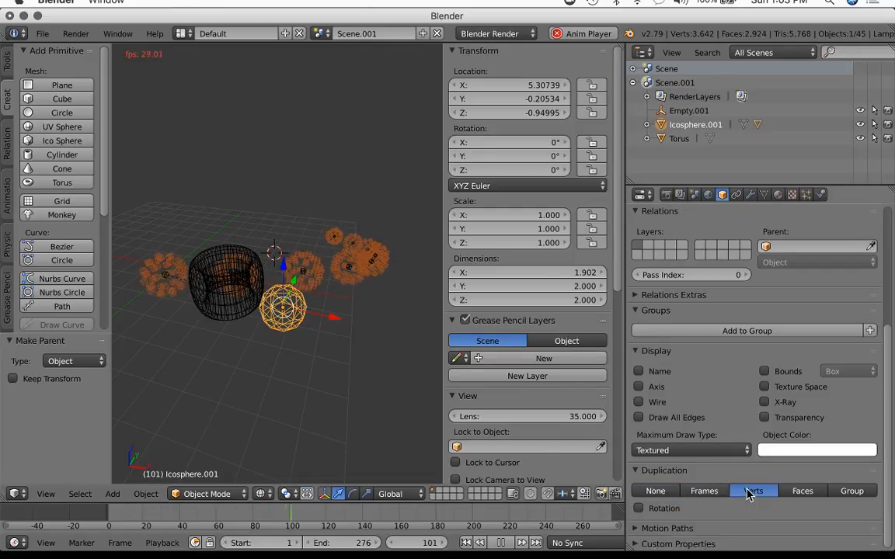
pyautogui.click(801, 494)
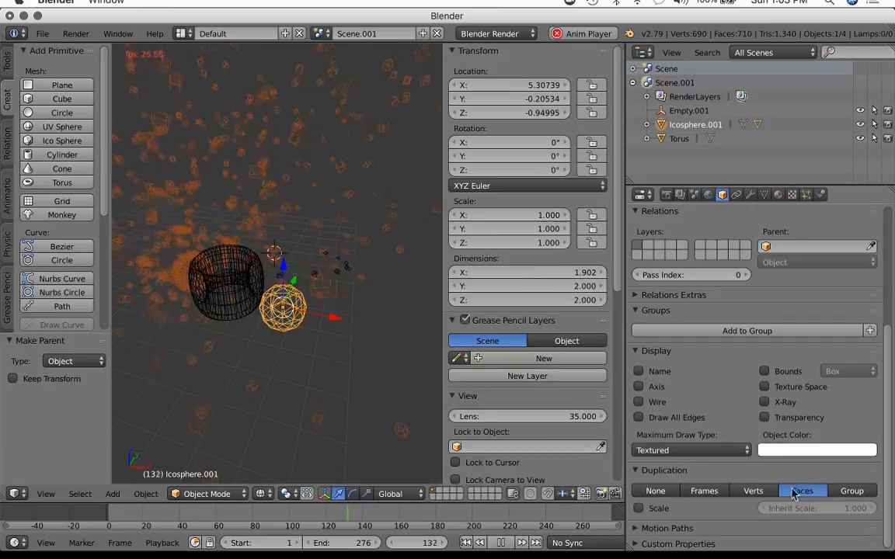
# Switch to solid display and examine the animated cube duplicates around the torus and ico sphere from several angles.
pyautogui.rightClick(237, 288)
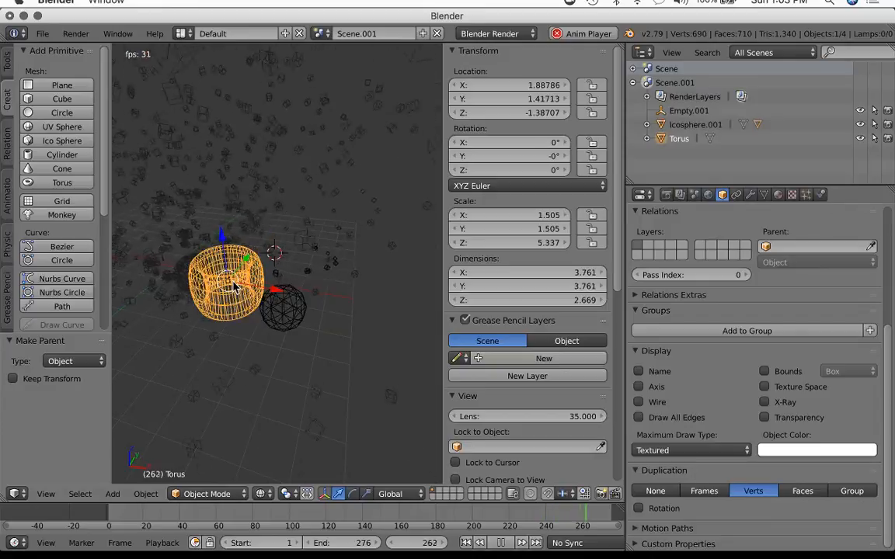
pyautogui.press('z')
pyautogui.scroll(-5, 242, 282)
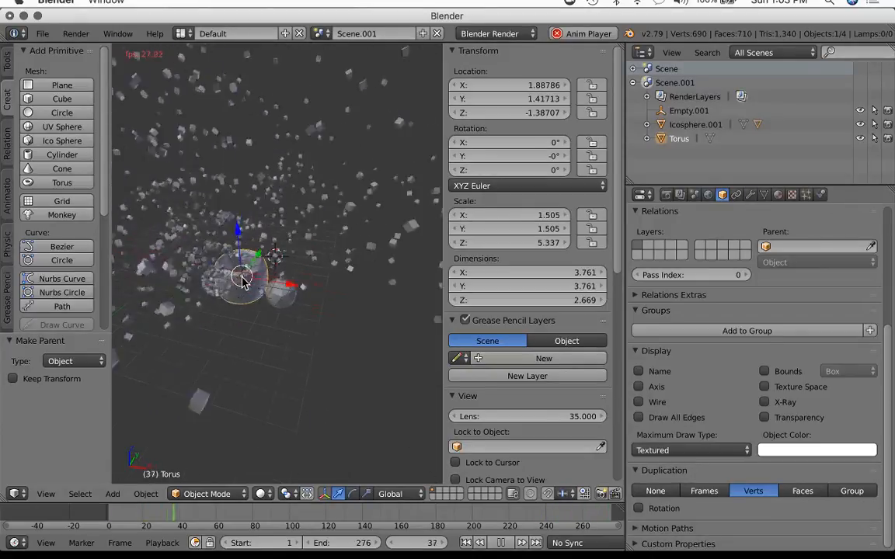
pyautogui.moveTo(279, 319); pyautogui.dragTo(362, 307, button='middle')
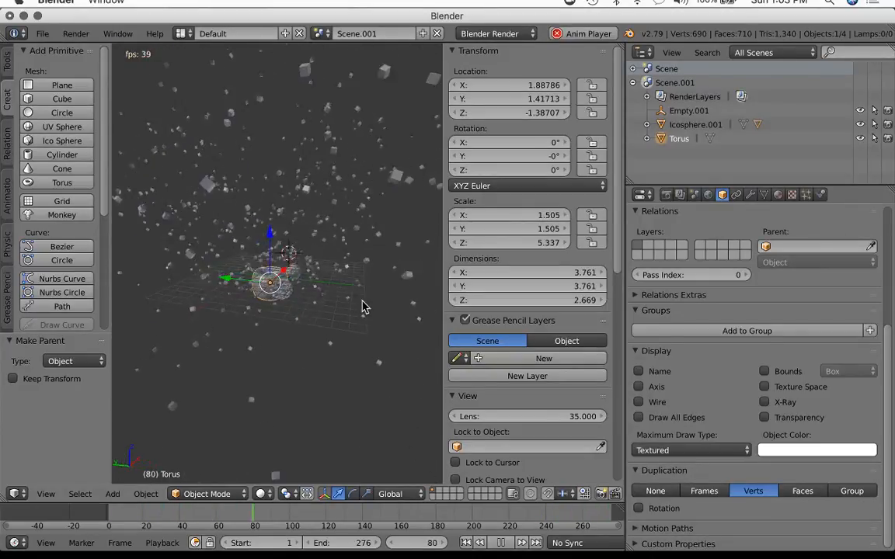
pyautogui.scroll(5, 363, 307)
pyautogui.scroll(1, 350, 307)
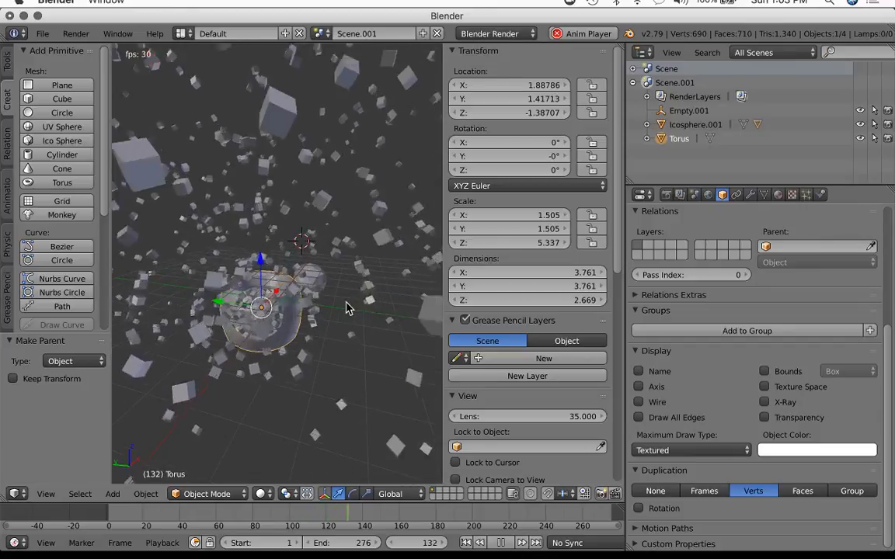
pyautogui.moveTo(338, 312); pyautogui.dragTo(308, 314, button='middle')
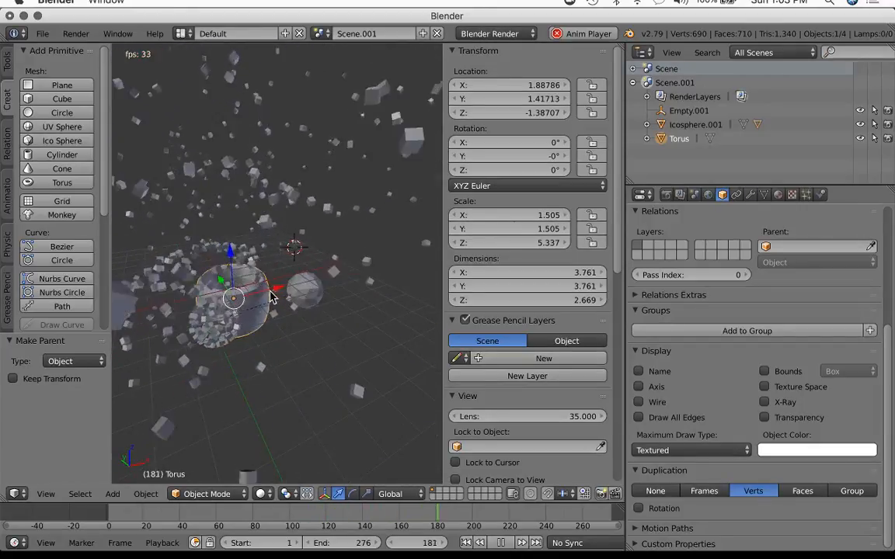
pyautogui.rightClick(306, 293)
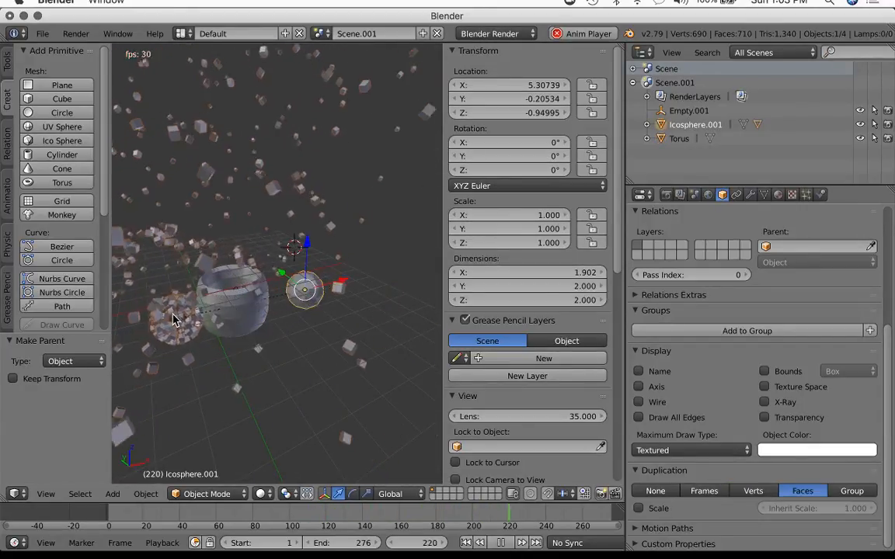
# Delete the torus from the scene.
pyautogui.rightClick(243, 307)
pyautogui.press('x')
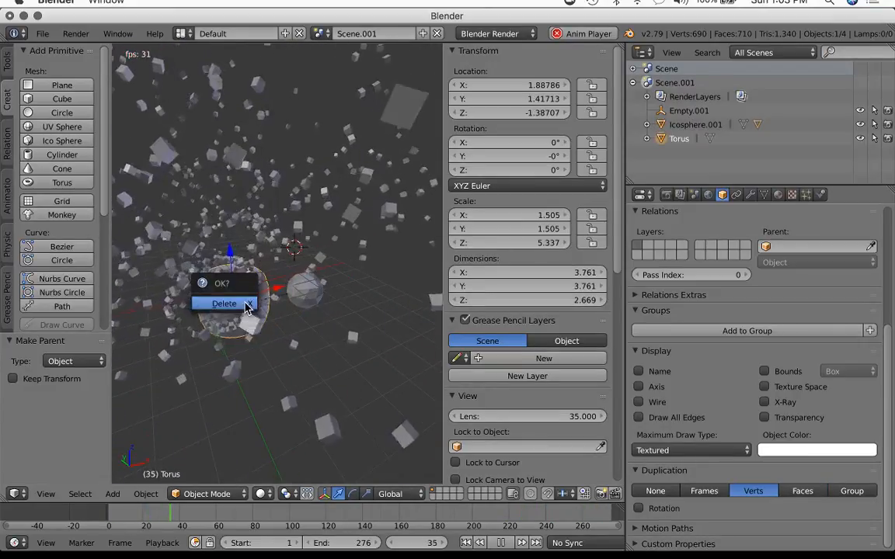
pyautogui.click(245, 304)
# Move the ico sphere by about -1.441 on X, 0.929 on Y and 0.377 on Z.
pyautogui.rightClick(292, 303)
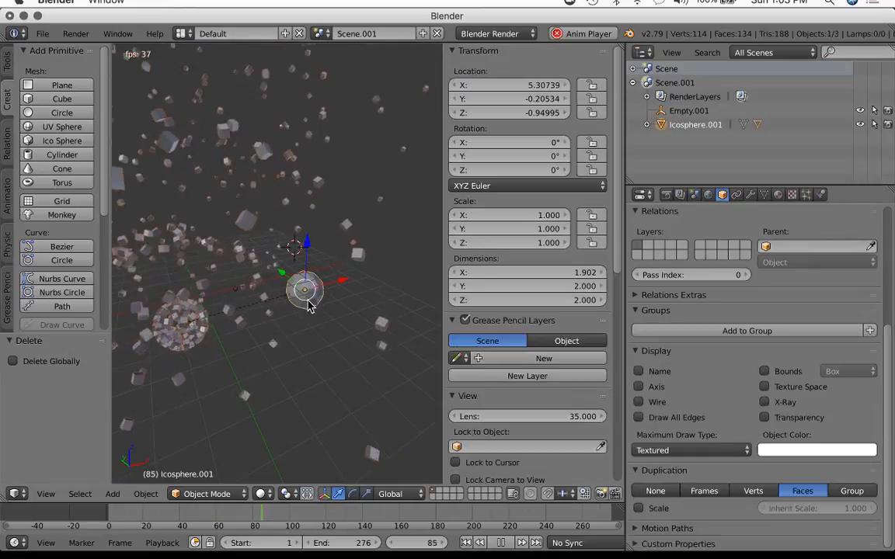
pyautogui.press('g')
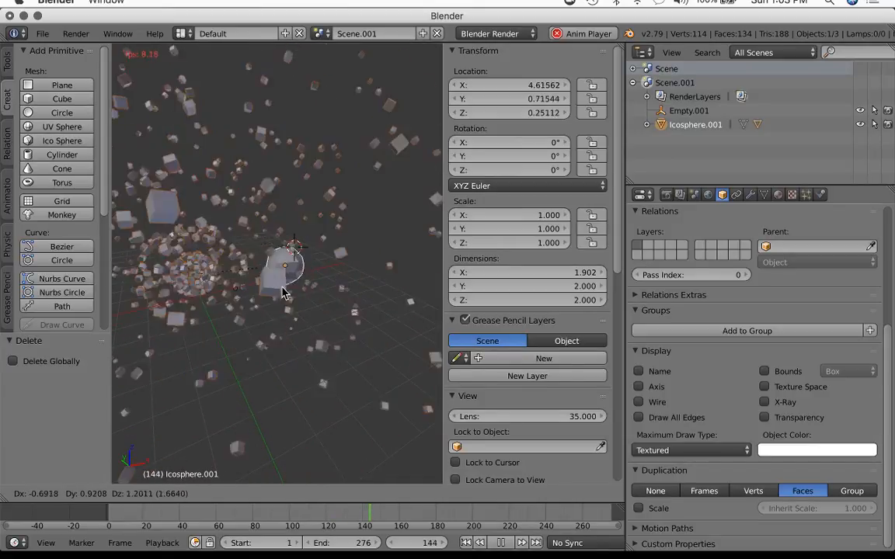
pyautogui.click(277, 298)
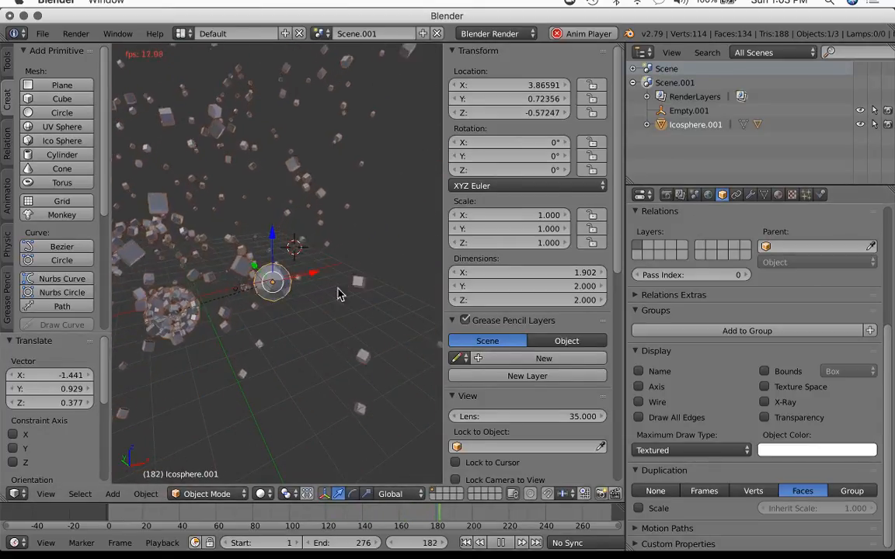
# Give the ico sphere a new Halo material with a halo size of 0.1.
pyautogui.moveTo(315, 295); pyautogui.dragTo(279, 314, button='middle')
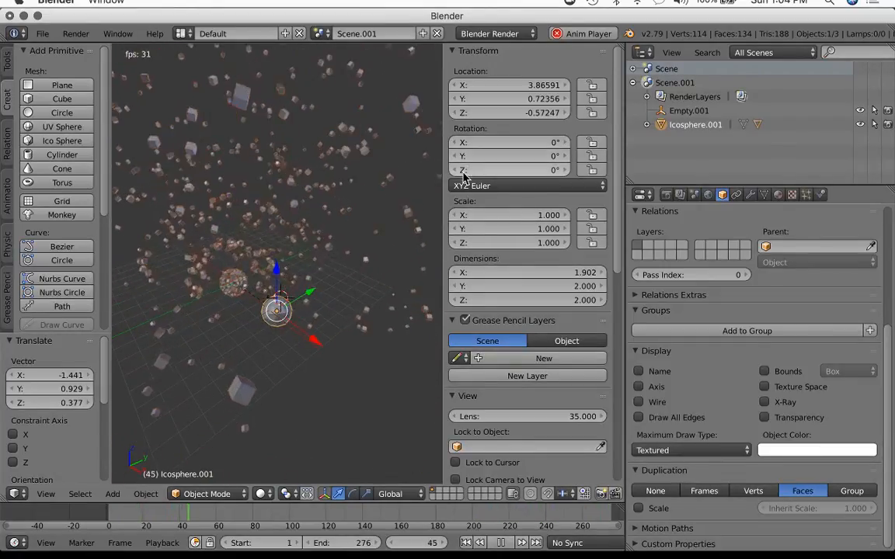
pyautogui.scroll(-1, 302, 255)
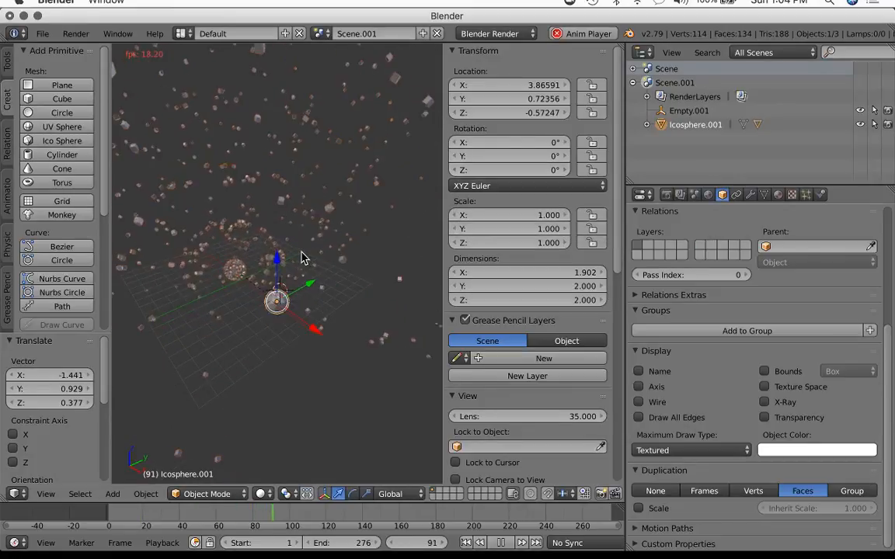
pyautogui.scroll(4, 277, 281)
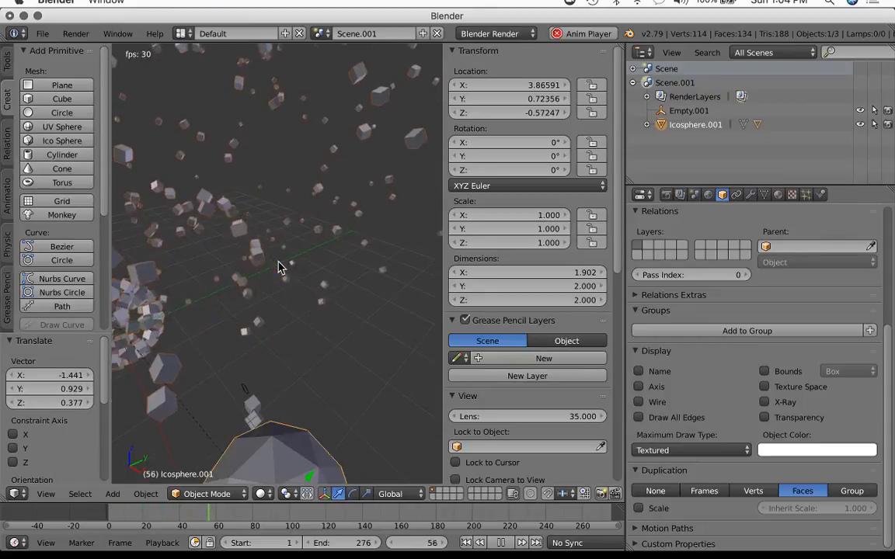
pyautogui.click(779, 196)
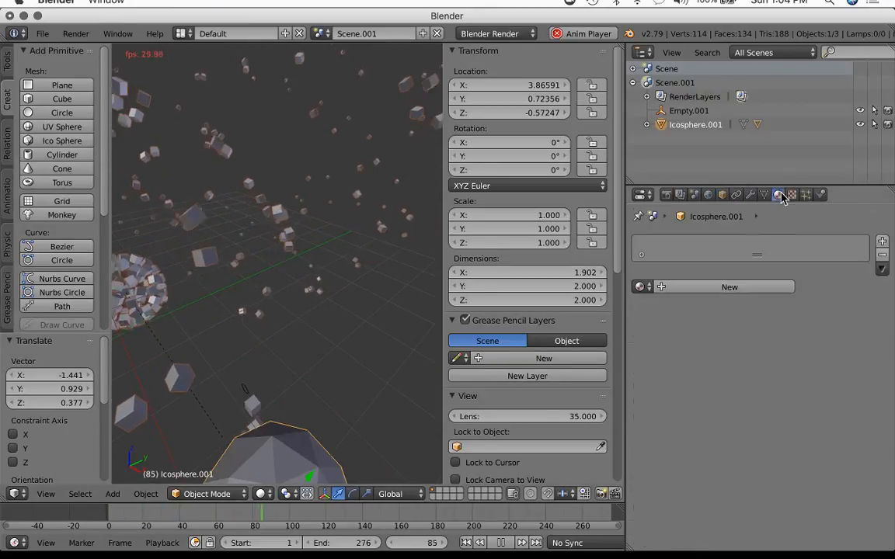
pyautogui.click(728, 288)
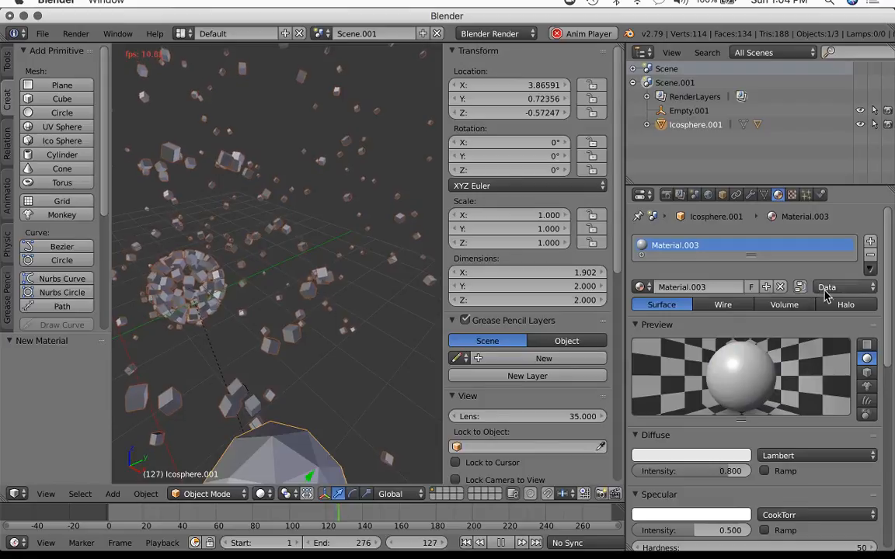
pyautogui.click(831, 307)
pyautogui.scroll(-2, 768, 407)
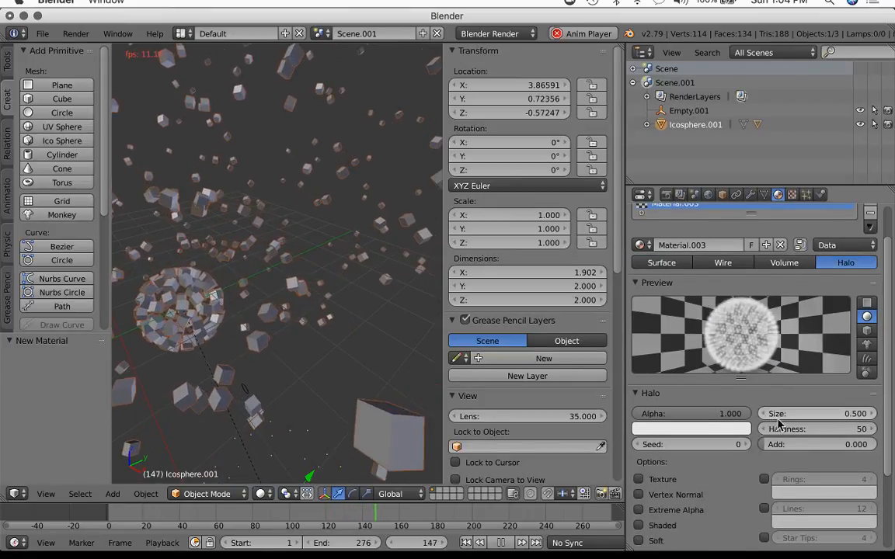
pyautogui.click(812, 414)
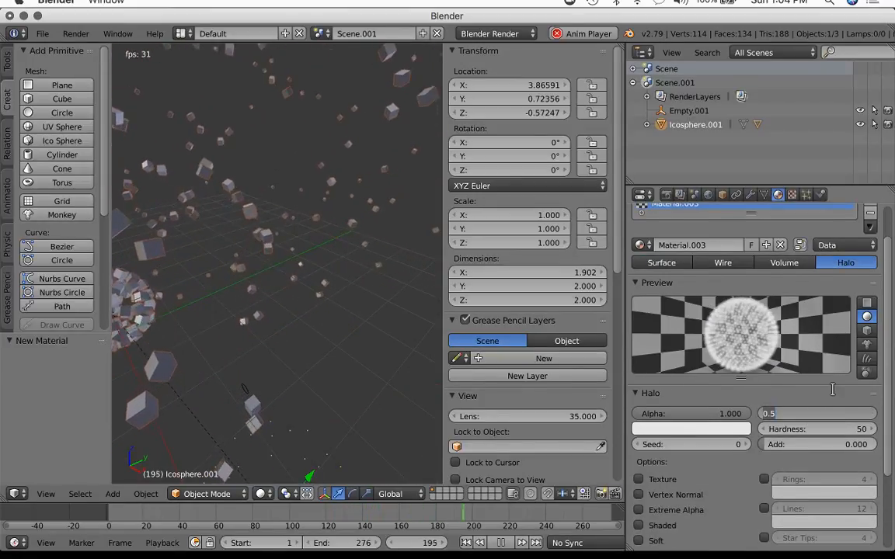
pyautogui.write('0.1')
pyautogui.press('Return')
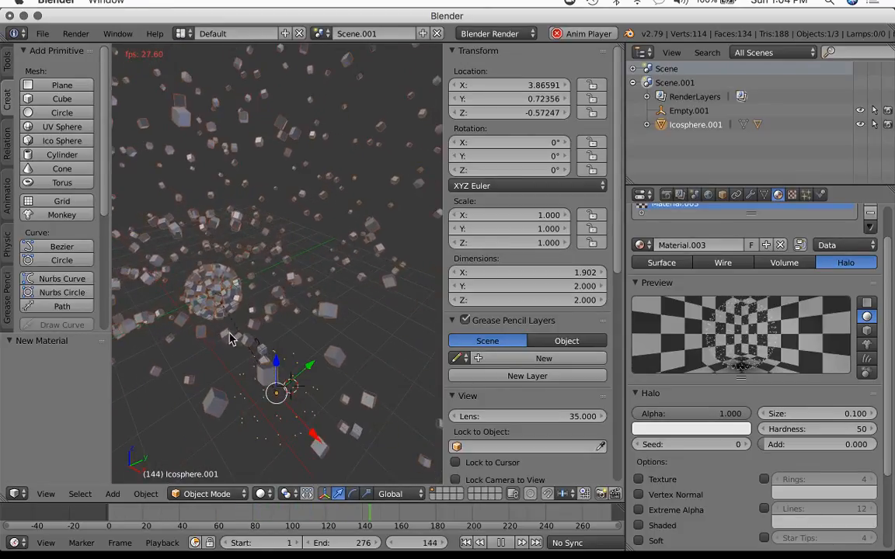
# Give the animated array cube a new Halo material with size 0.1, and reselect the ico sphere.
pyautogui.rightClick(257, 343)
pyautogui.rightClick(262, 262)
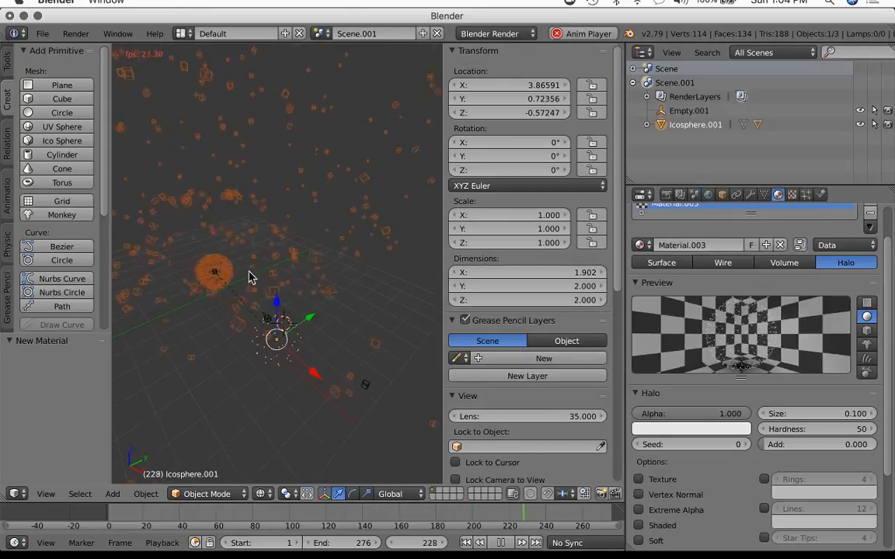
pyautogui.rightClick(267, 323)
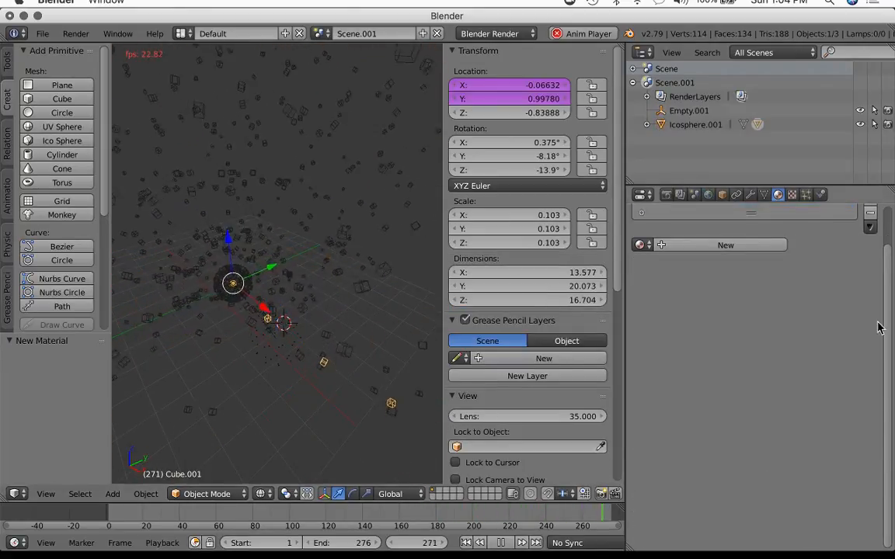
pyautogui.click(690, 245)
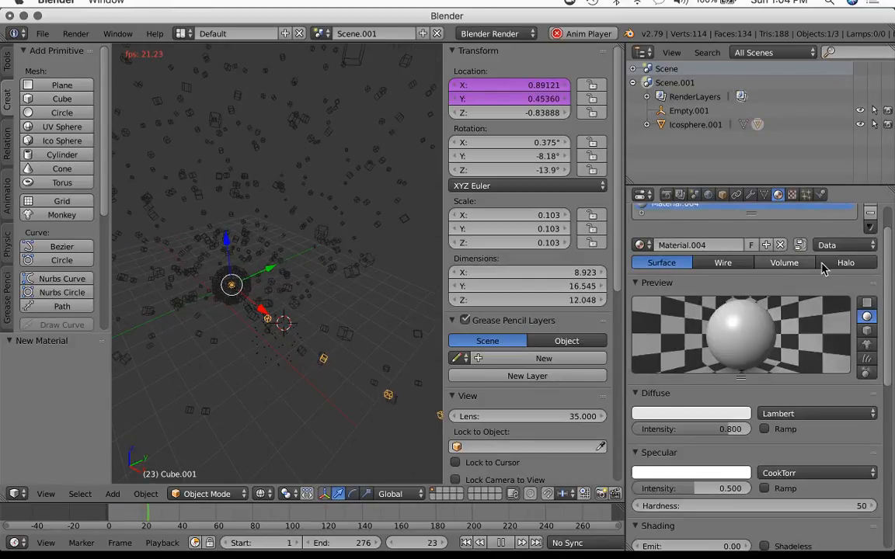
pyautogui.click(826, 264)
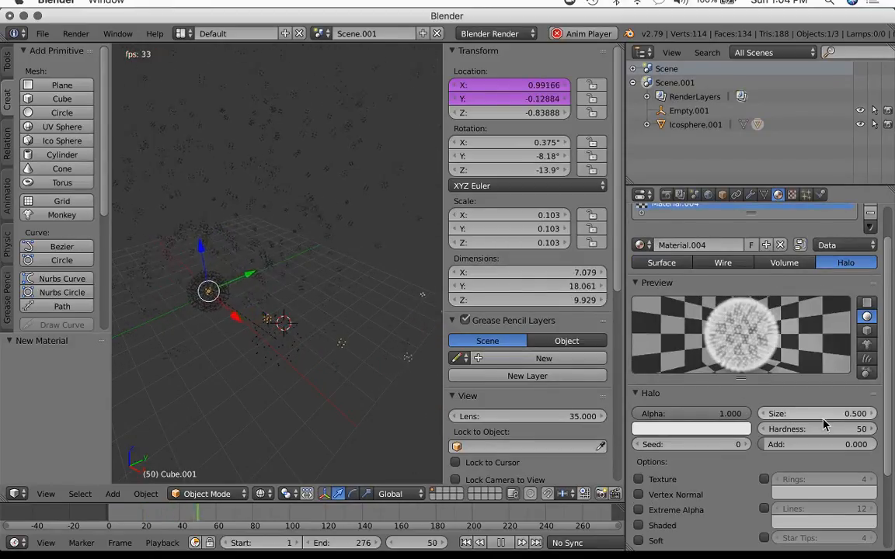
pyautogui.click(823, 413)
pyautogui.write('.1')
pyautogui.press('Return')
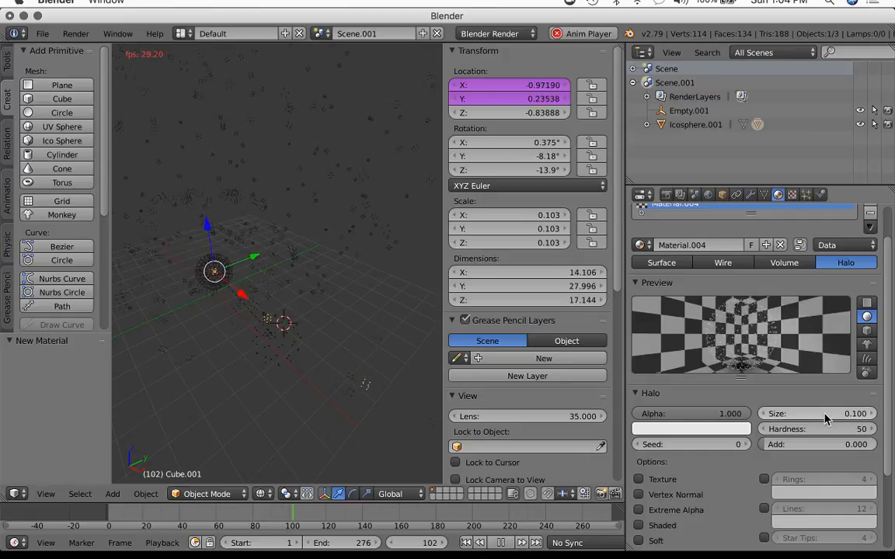
pyautogui.rightClick(326, 195)
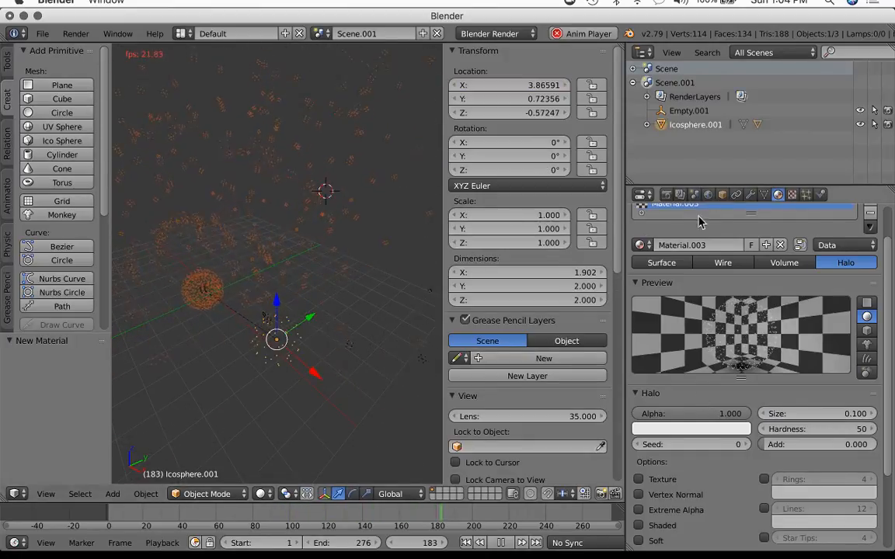
# Add a new texture to the ico sphere's halo material, set its type to Magic, and check the rendered preview.
pyautogui.click(791, 195)
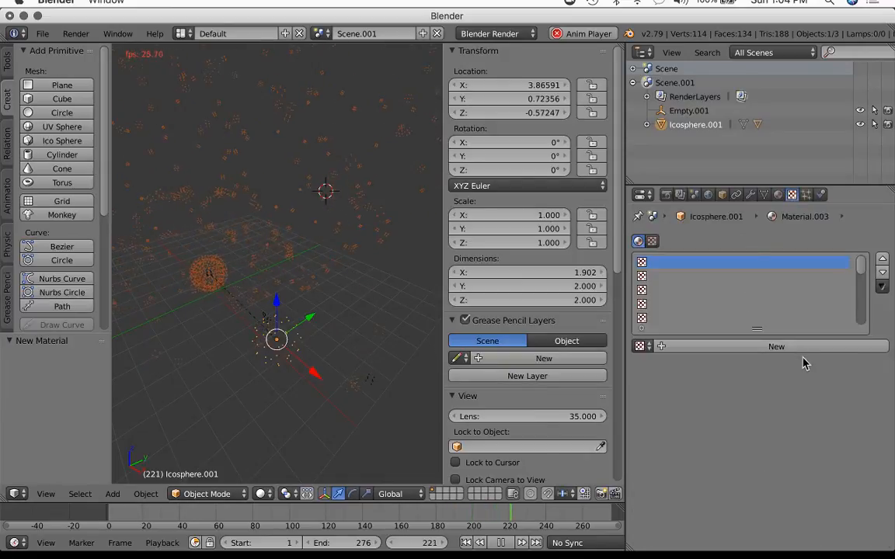
pyautogui.click(777, 348)
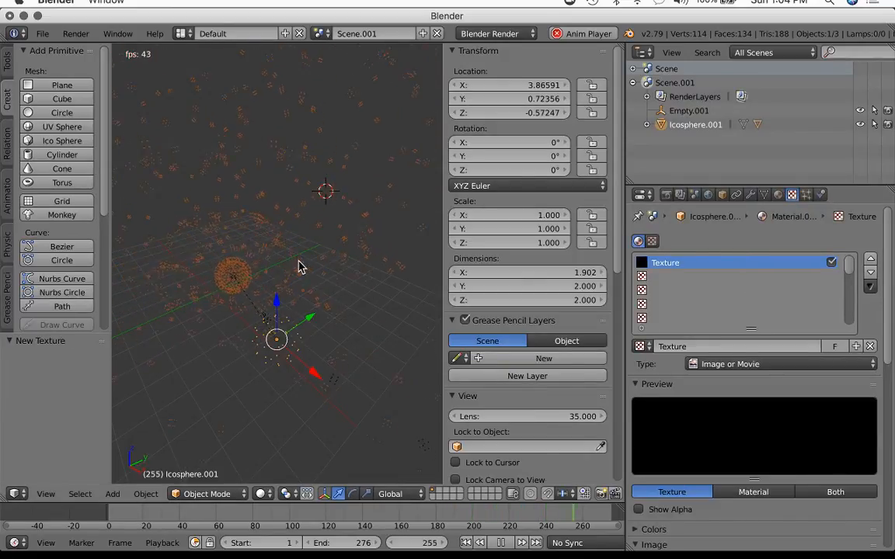
pyautogui.hotkey('shift', 'z')
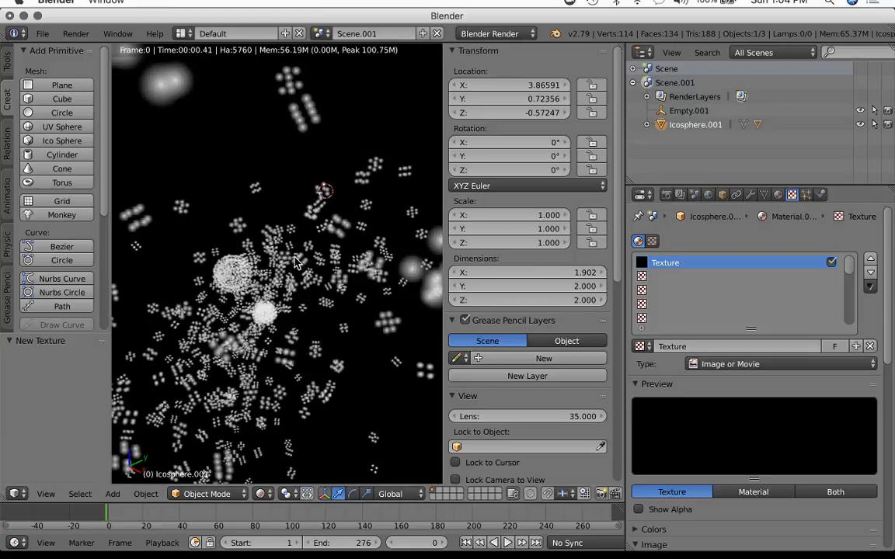
pyautogui.scroll(2, 296, 262)
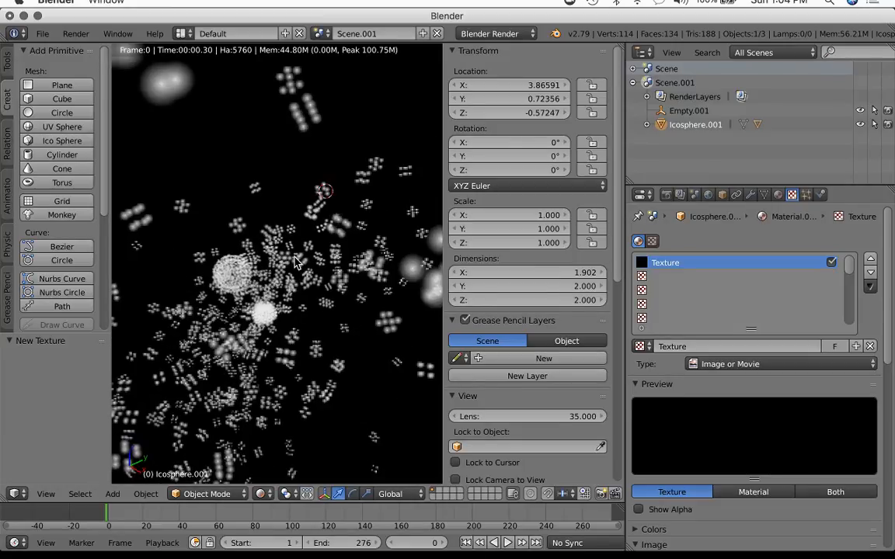
pyautogui.click(785, 365)
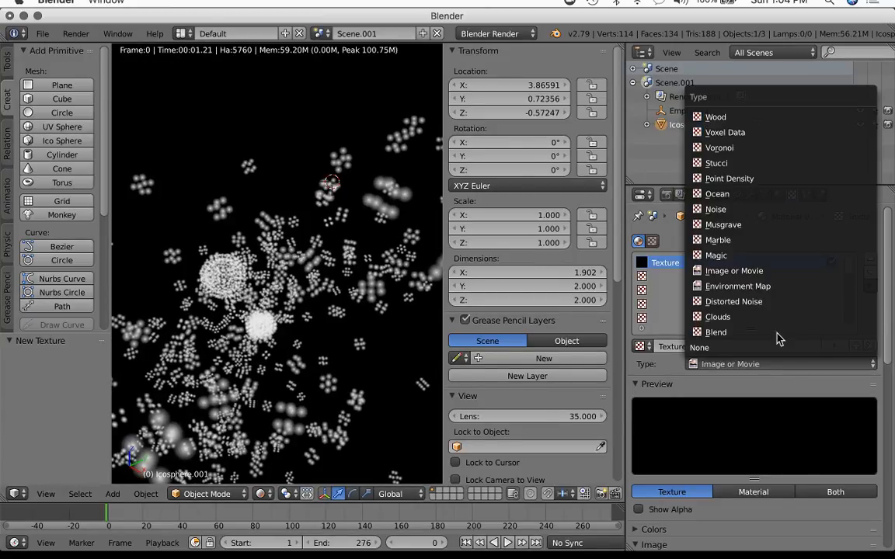
pyautogui.click(759, 255)
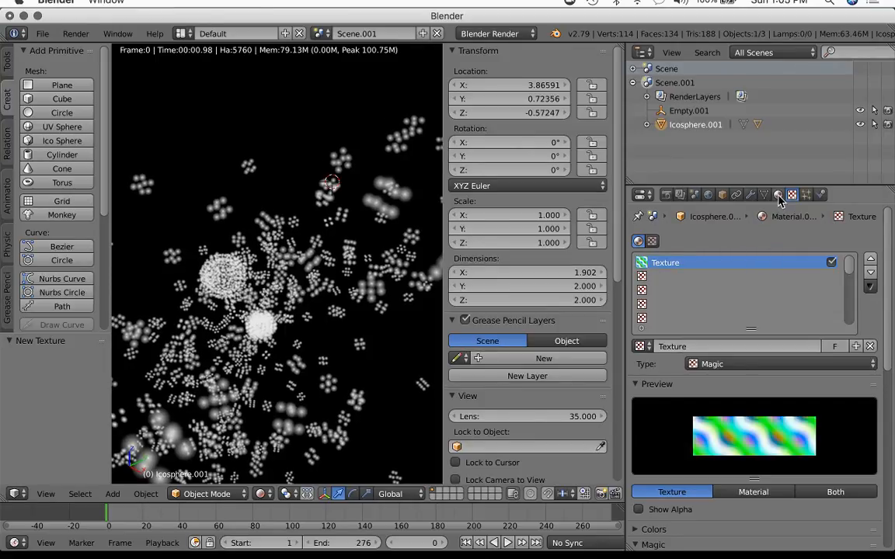
pyautogui.hotkey('shift', 'z')
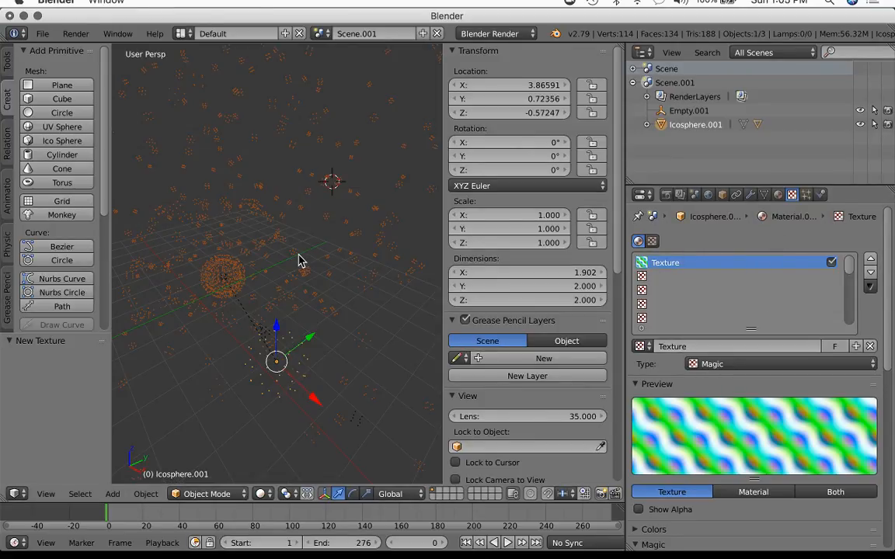
pyautogui.hotkey('shift', 'z')
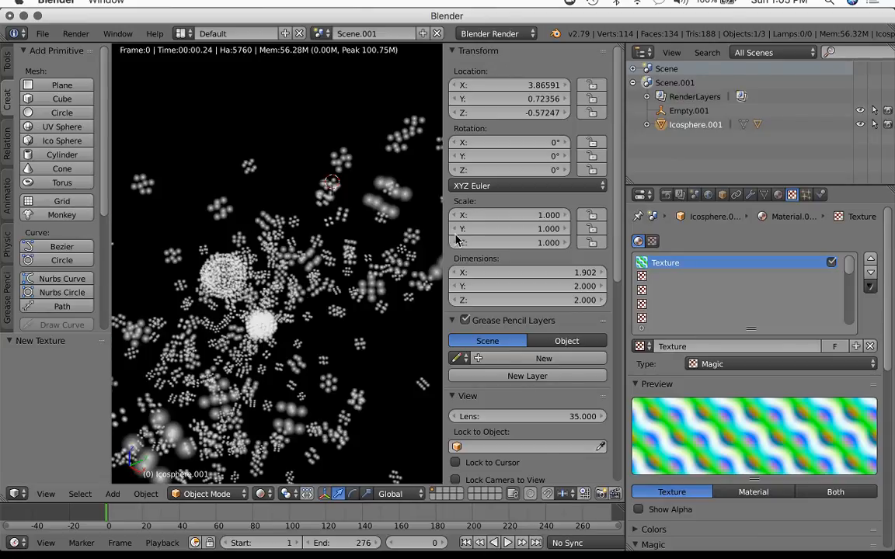
# Enable the Texture option on the ico sphere's halo material, set the halo size to 0.7, and turn on its 4 rings.
pyautogui.click(778, 194)
pyautogui.scroll(-2, 676, 415)
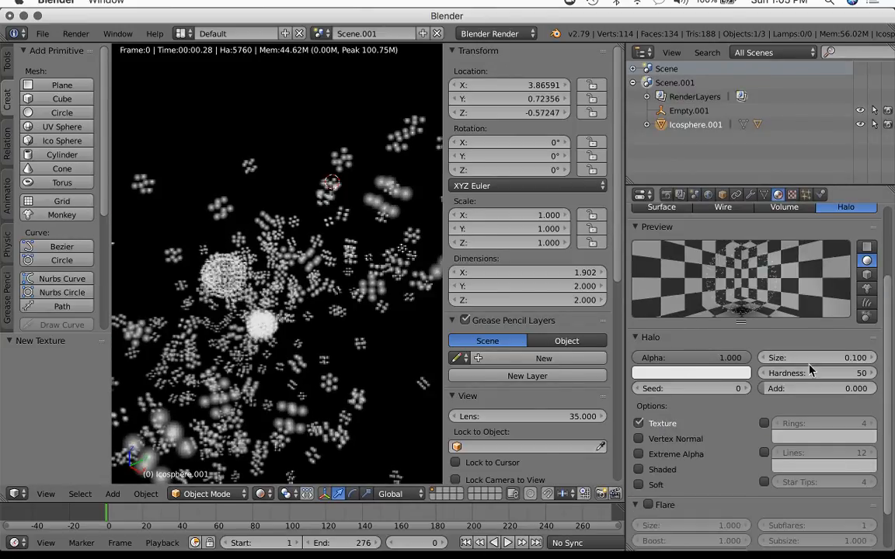
pyautogui.click(873, 358)
pyautogui.click(873, 358)
pyautogui.click(872, 359)
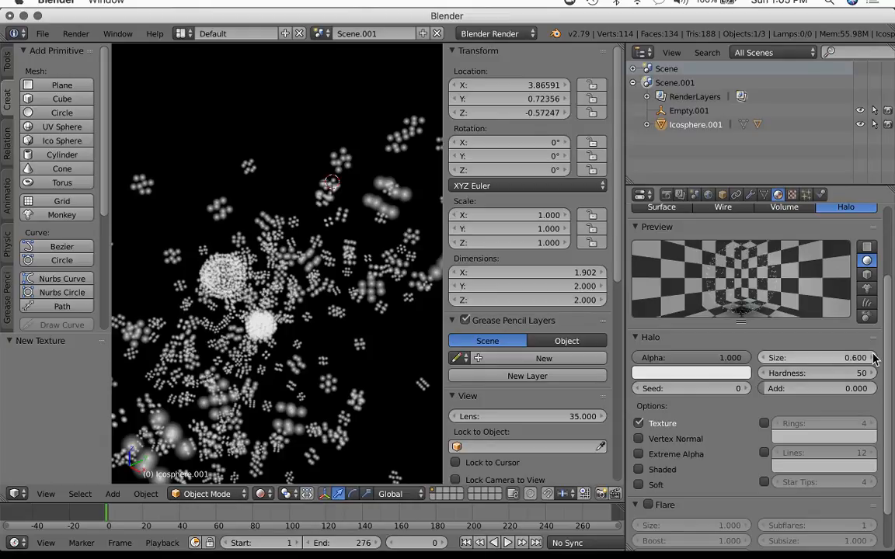
pyautogui.click(873, 359)
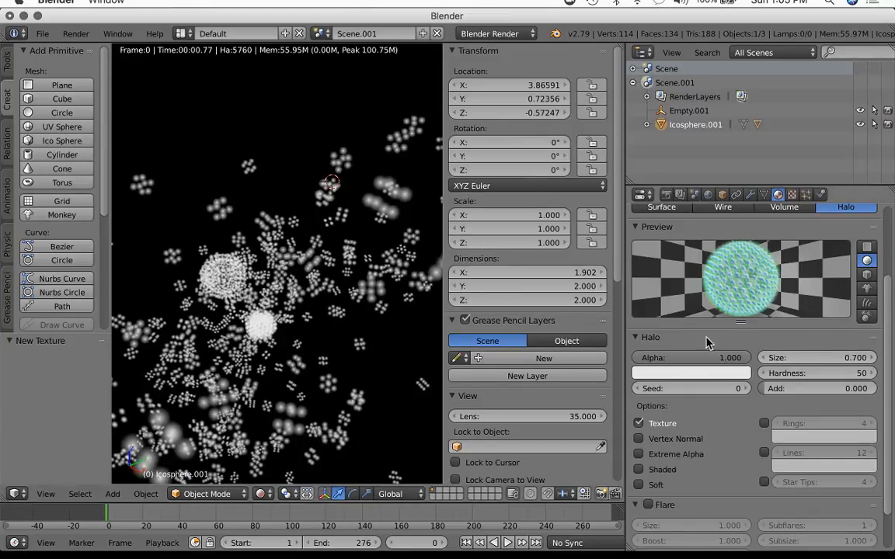
pyautogui.click(765, 425)
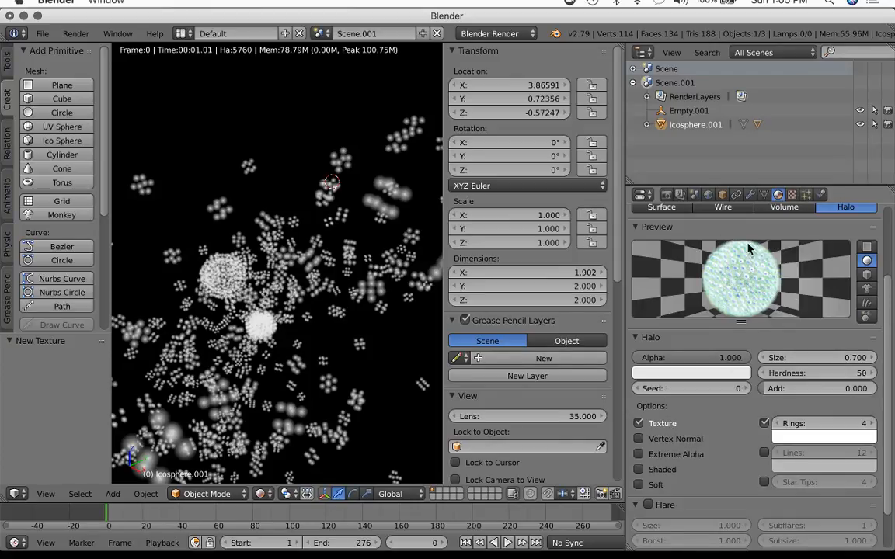
# Leave the rendered preview and change the ico sphere's material type from Halo to Surface.
pyautogui.hotkey('shift', 'z')
pyautogui.scroll(-7, 282, 277)
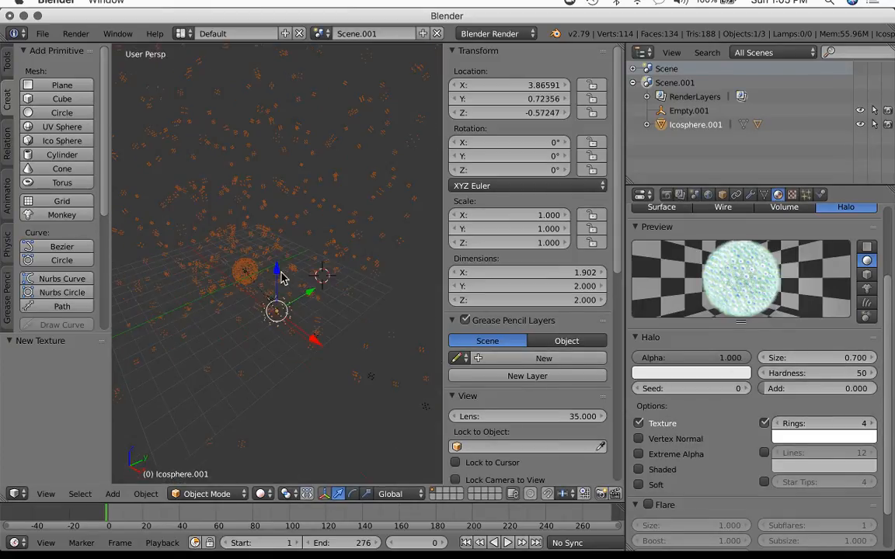
pyautogui.scroll(-2, 302, 289)
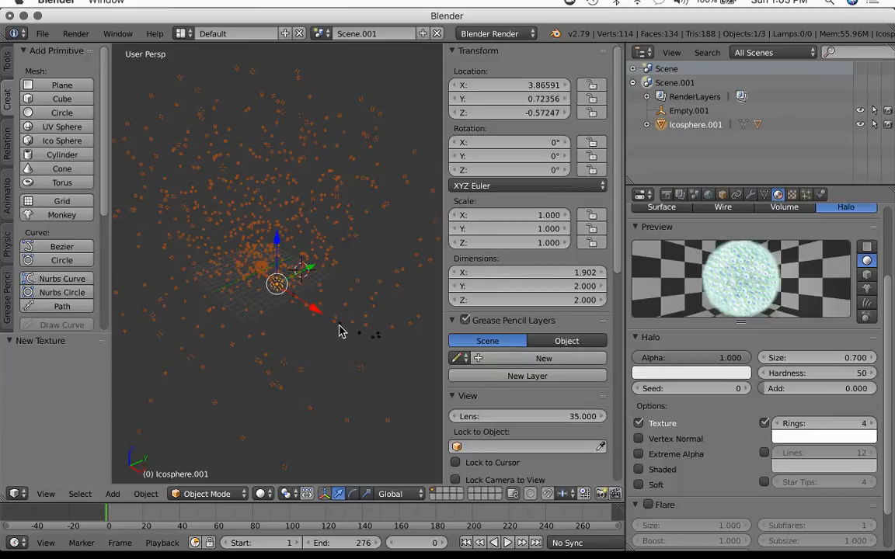
pyautogui.scroll(2, 339, 332)
pyautogui.scroll(2, 340, 332)
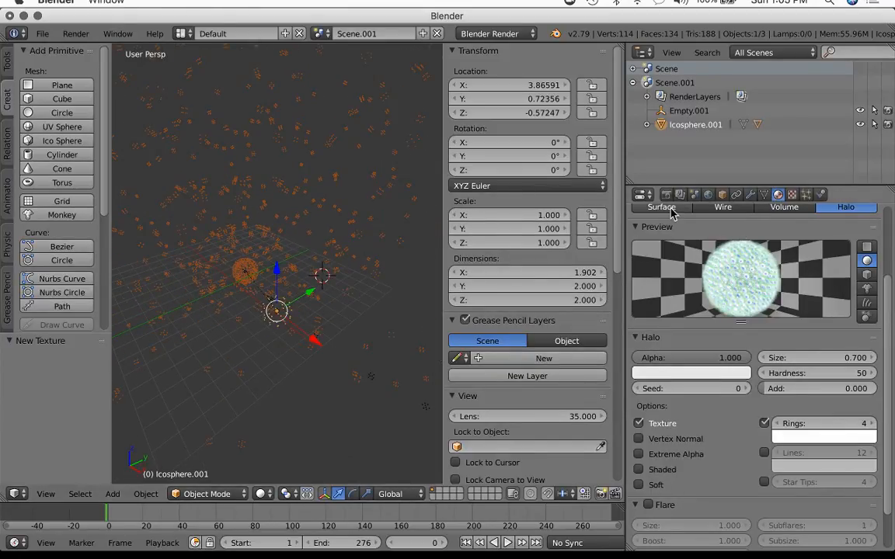
pyautogui.click(662, 208)
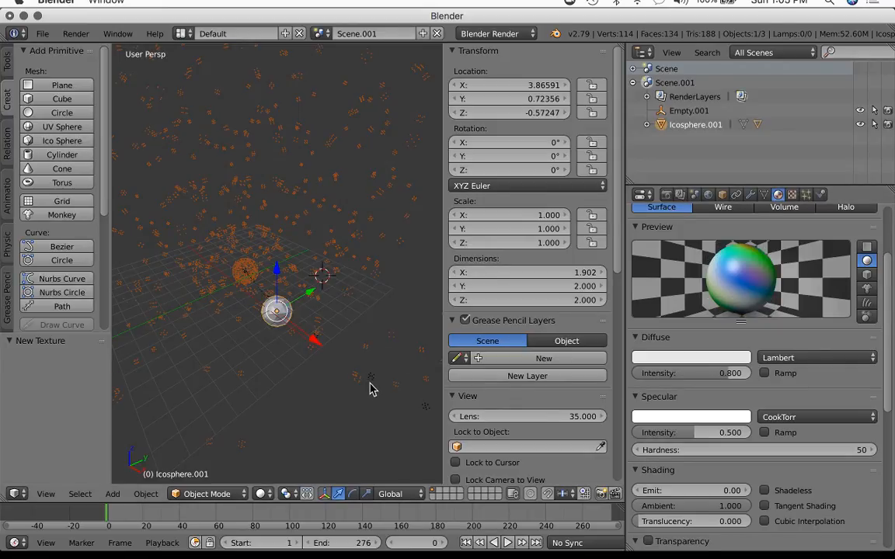
# Assign the existing Magic texture named Texture to the animated array cube's halo material.
pyautogui.rightClick(370, 388)
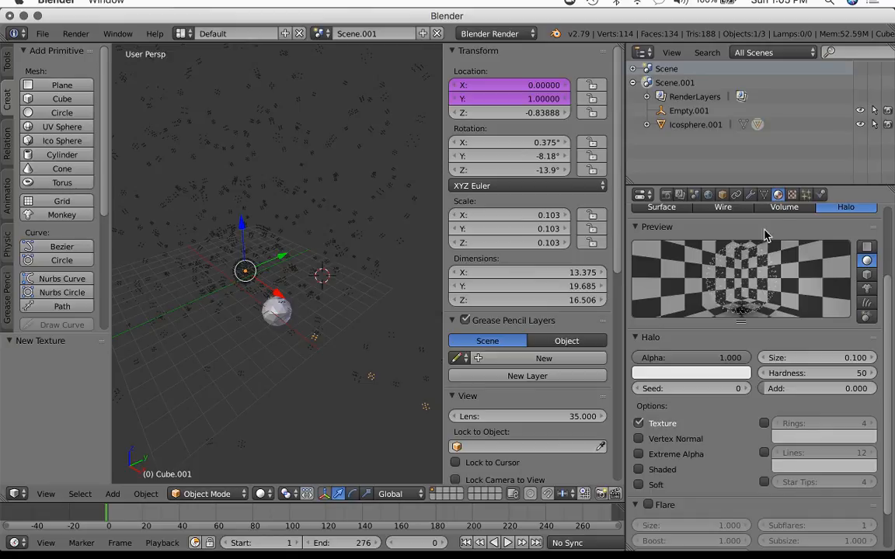
pyautogui.click(792, 195)
pyautogui.click(640, 346)
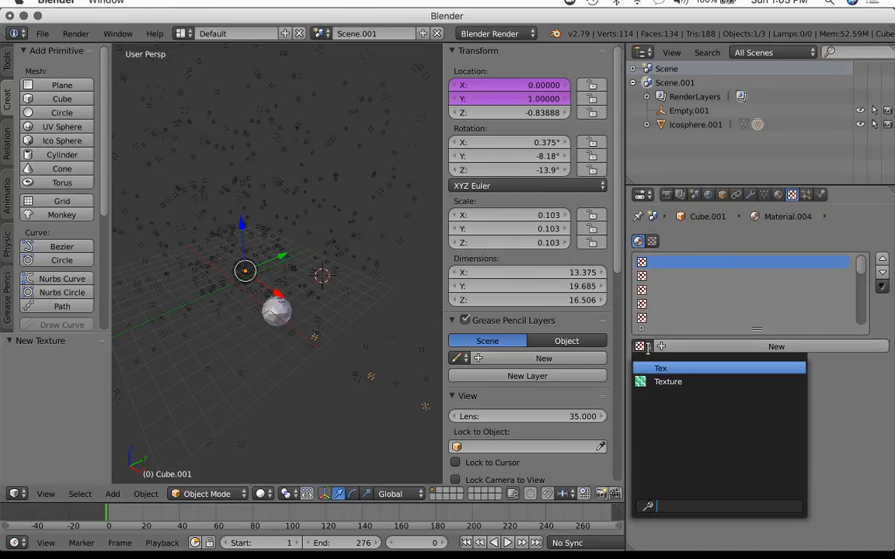
pyautogui.click(668, 382)
# Set the array cube's halo size to 0.7 and check the textured halos in a rendered preview.
pyautogui.click(778, 194)
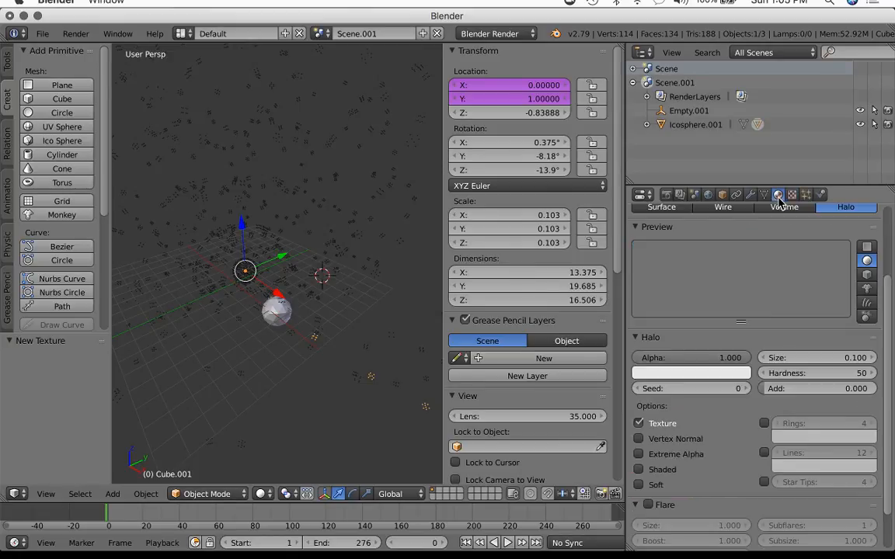
pyautogui.click(872, 358)
pyautogui.click(872, 358)
pyautogui.click(872, 358)
pyautogui.hotkey('shift', 'z')
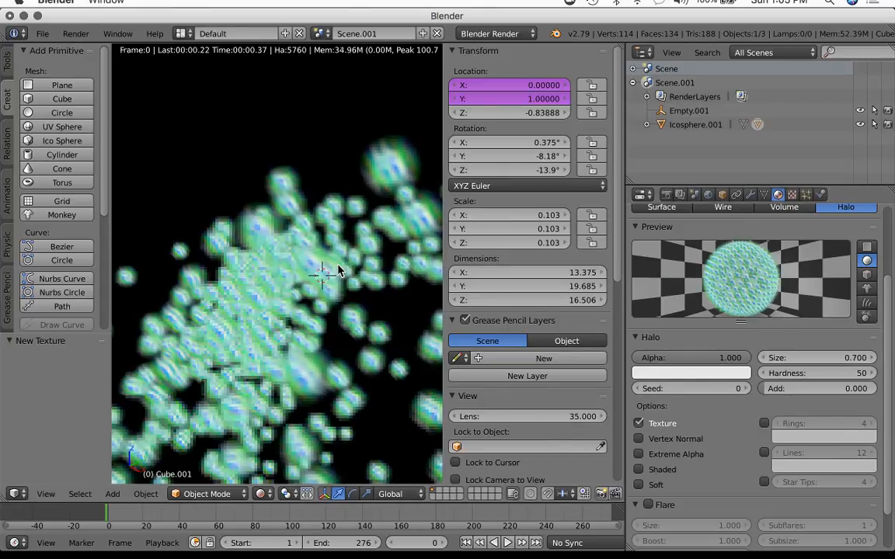
pyautogui.scroll(-3, 334, 268)
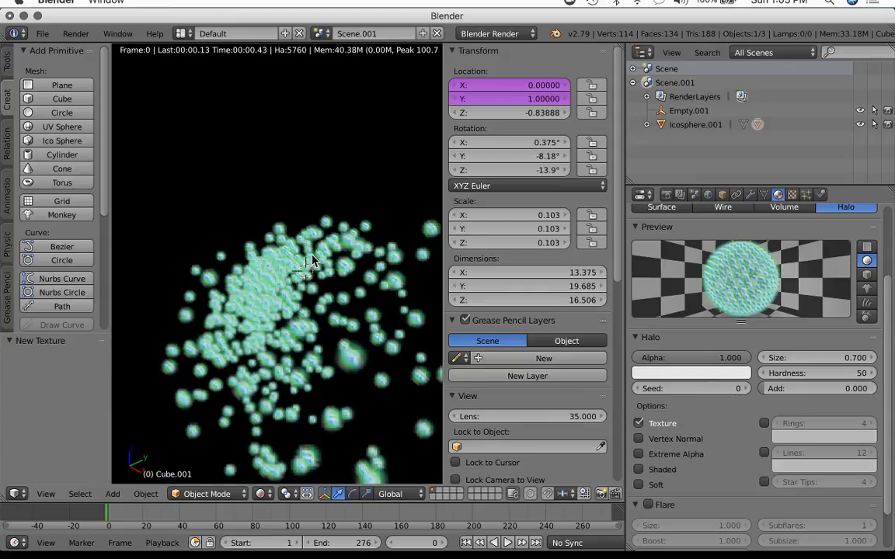
pyautogui.scroll(5, 326, 278)
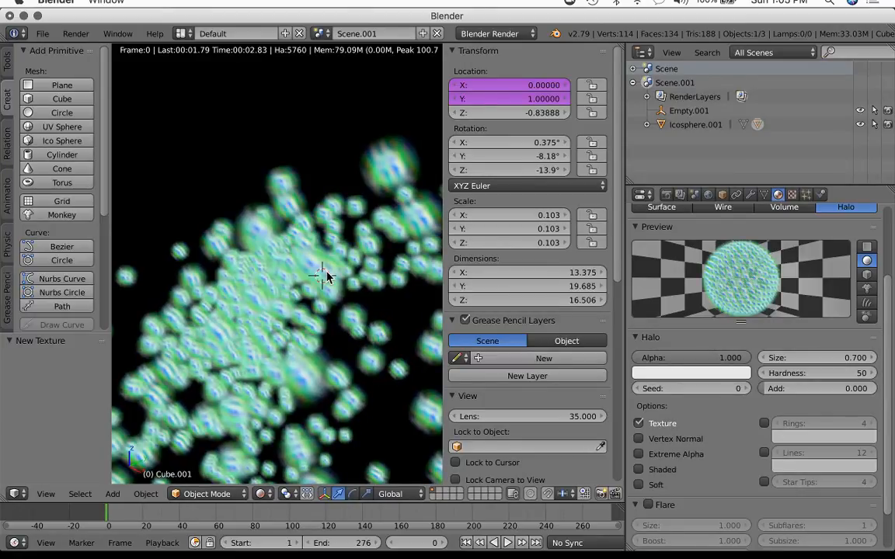
pyautogui.hotkey('shift', 'z')
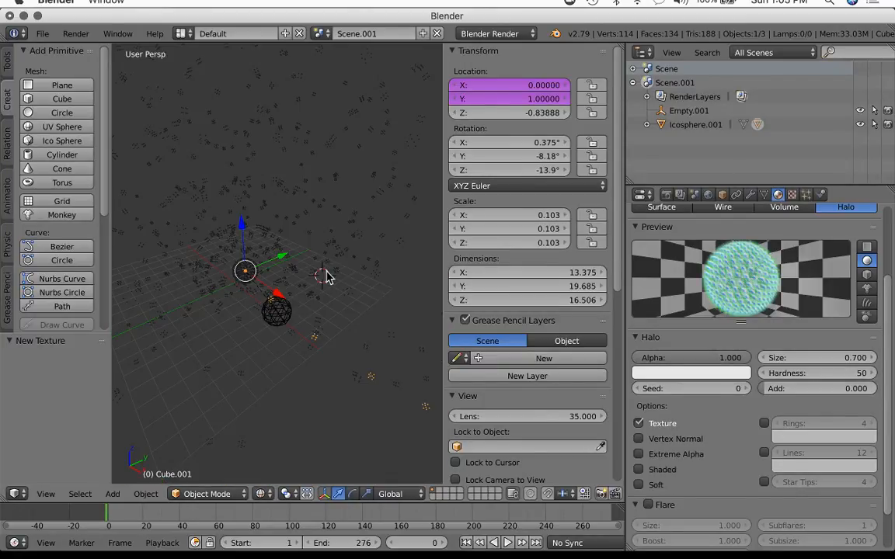
# Duplicate the animated array cube and move the copy by about -0.221 on X, 1.495 on Y and 1.962 on Z.
pyautogui.rightClick(222, 278)
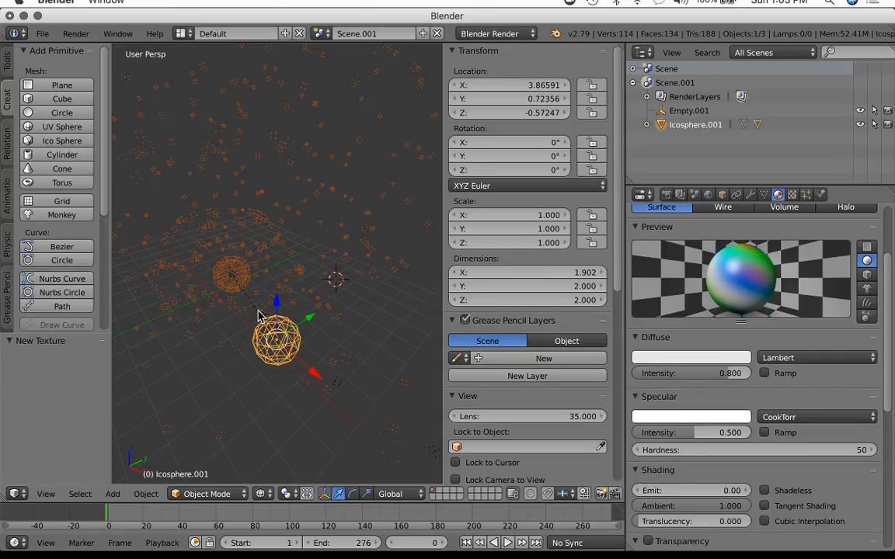
pyautogui.hotkey('ctrl', 'z')
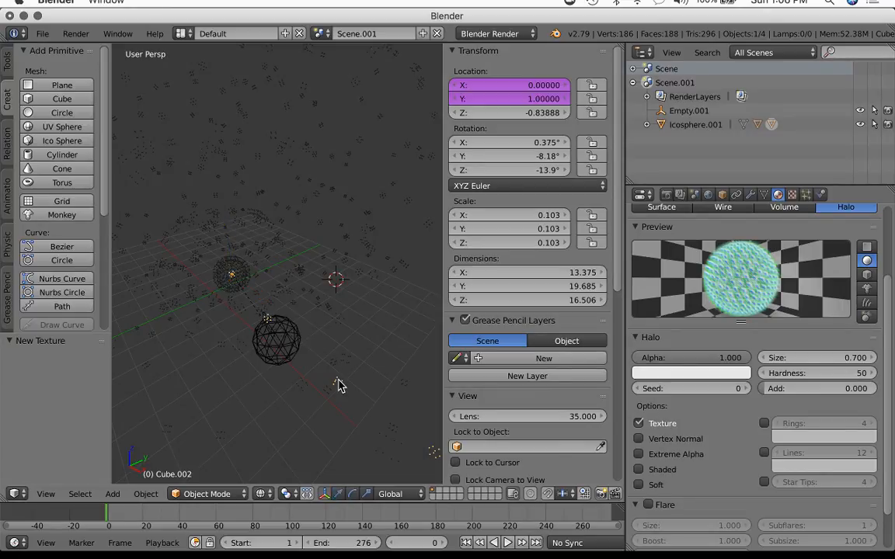
pyautogui.press('g')
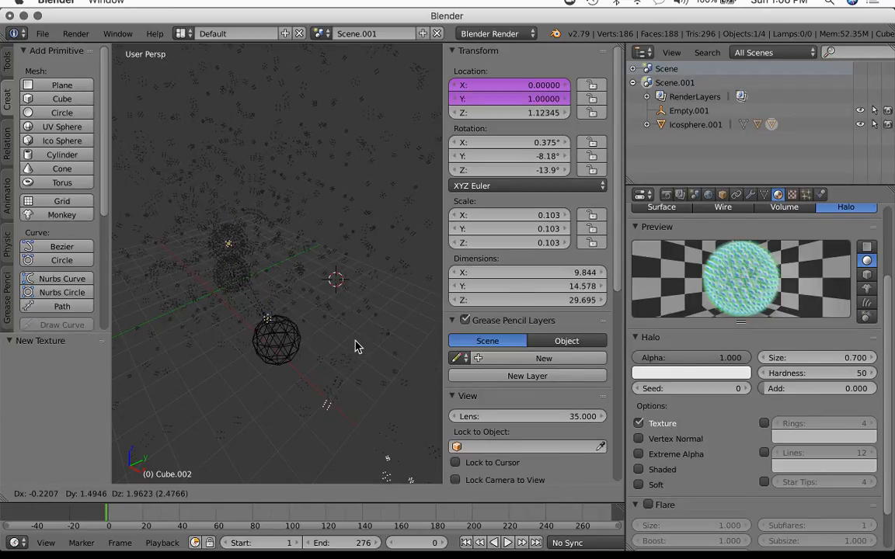
pyautogui.click(354, 347)
# Make the duplicate cube's material single-user, turn off its halo Texture option, color the halo blue, and check the rendered preview.
pyautogui.scroll(2, 735, 257)
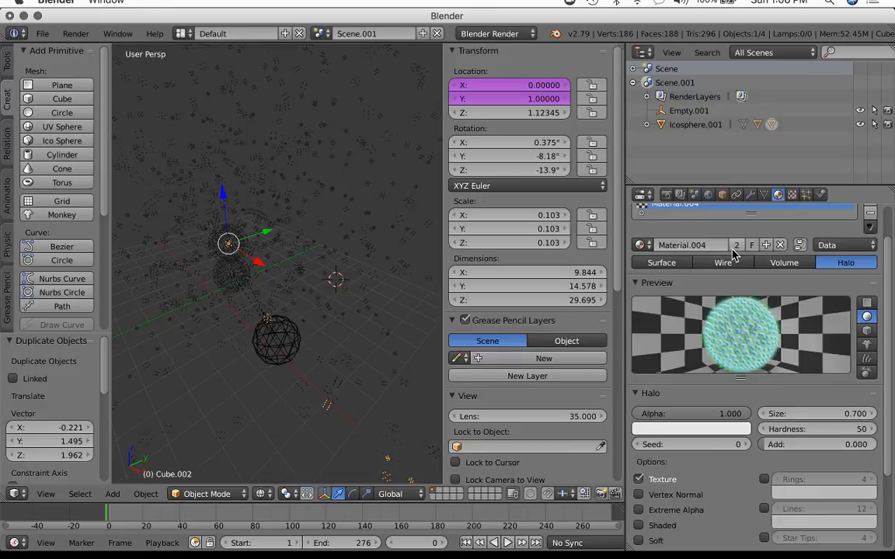
pyautogui.click(735, 246)
pyautogui.click(663, 481)
pyautogui.click(697, 429)
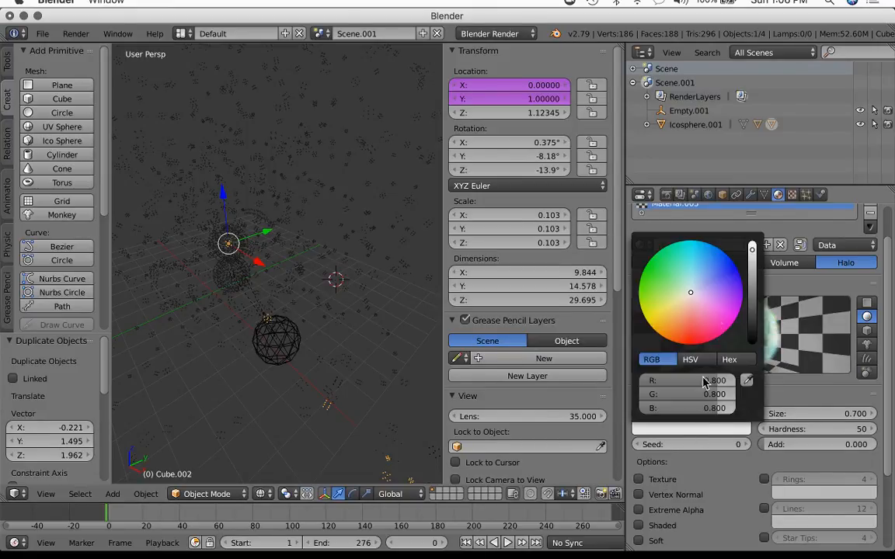
pyautogui.click(721, 262)
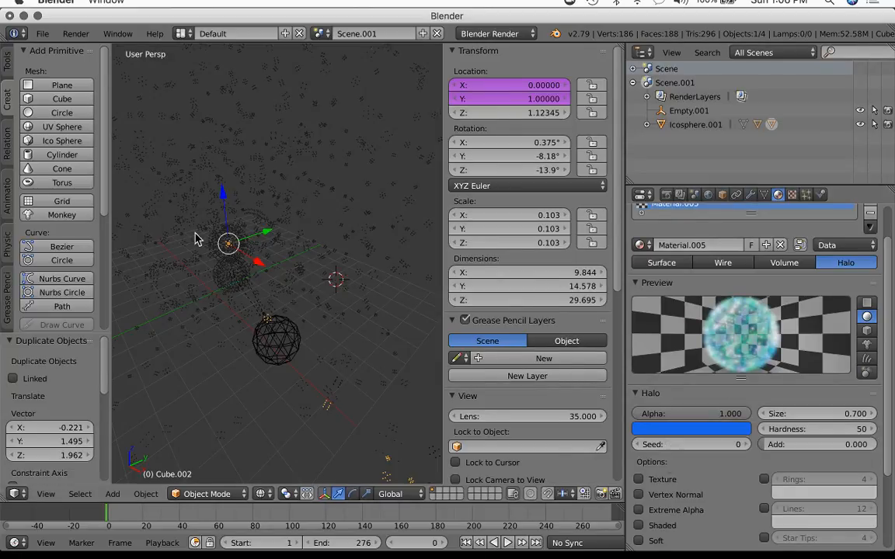
pyautogui.hotkey('shift', 'z')
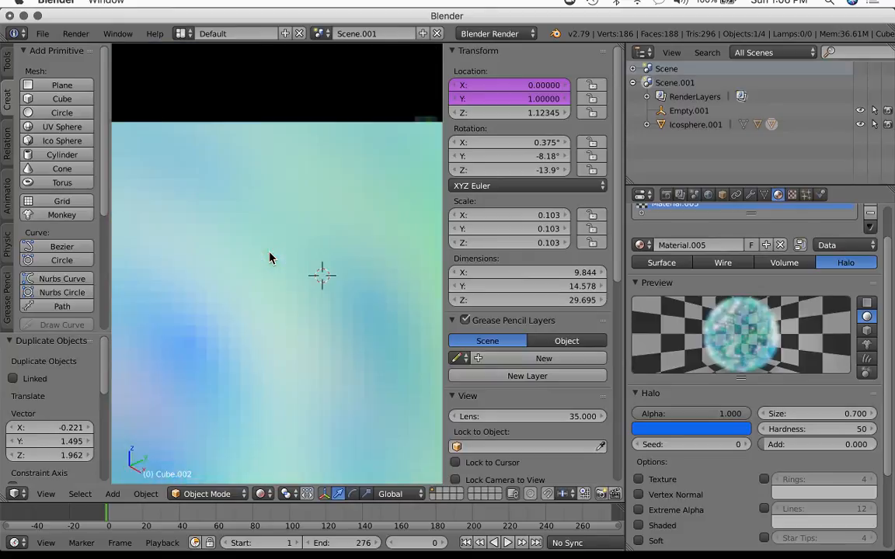
pyautogui.scroll(-2, 270, 258)
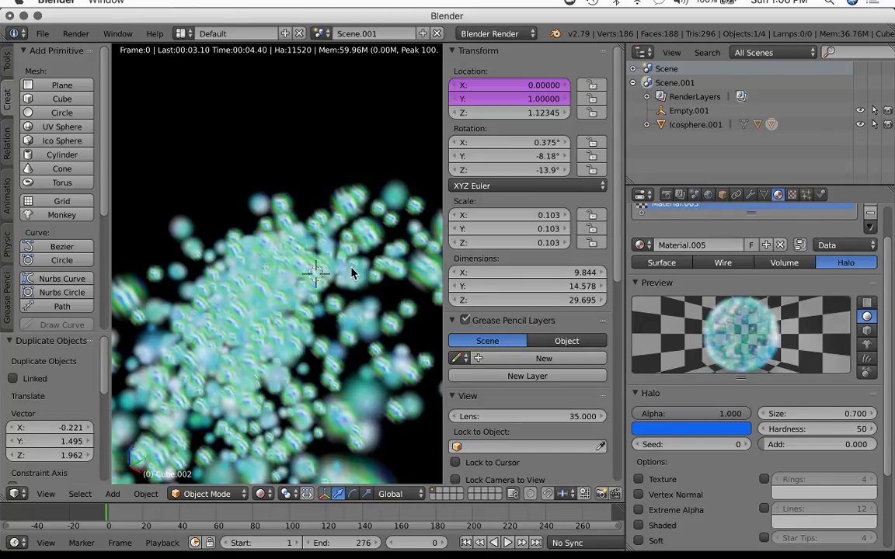
pyautogui.scroll(-3, 351, 272)
pyautogui.hotkey('shift', 'z')
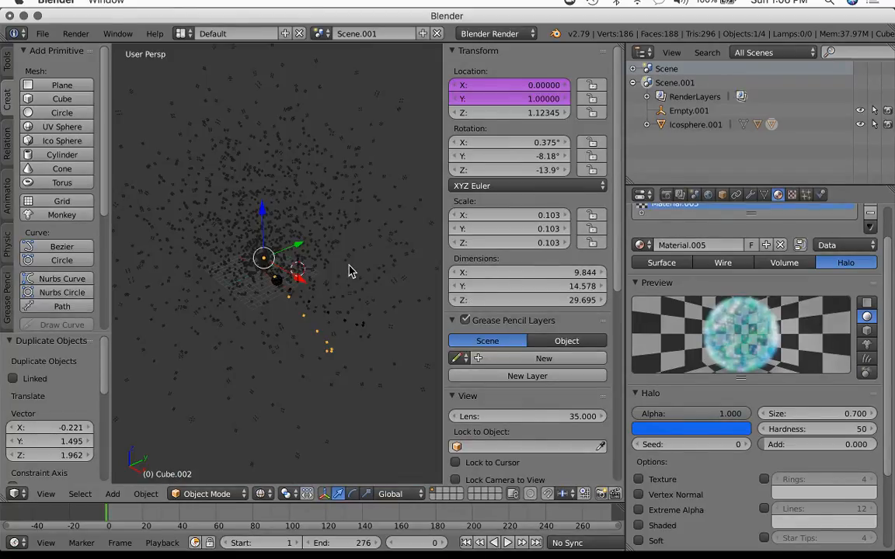
# Play the animation in the viewport and add a camera to the scene.
pyautogui.hotkey('alt', 'a')
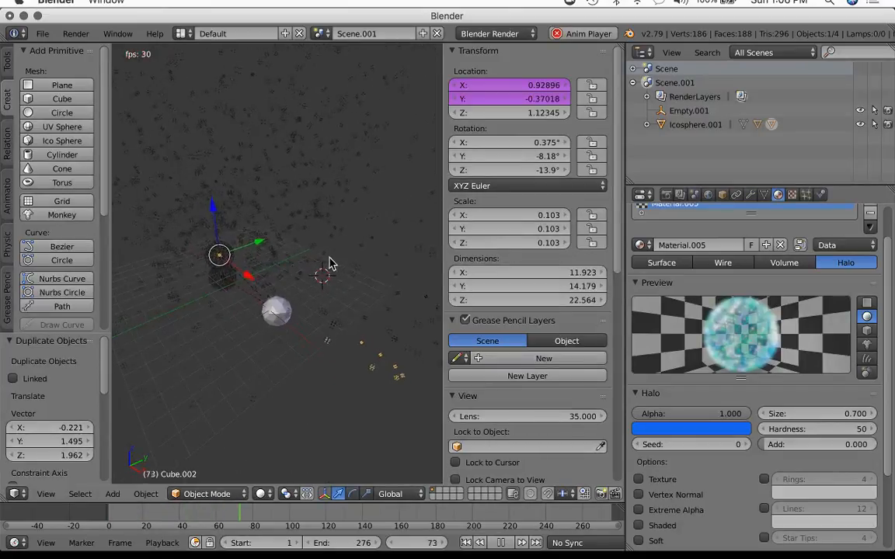
pyautogui.hotkey('shift', 'a')
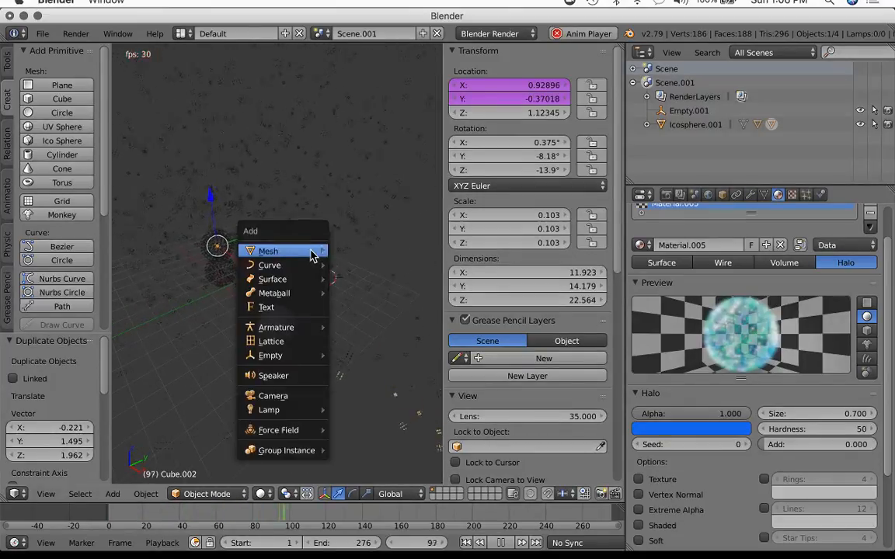
pyautogui.click(296, 396)
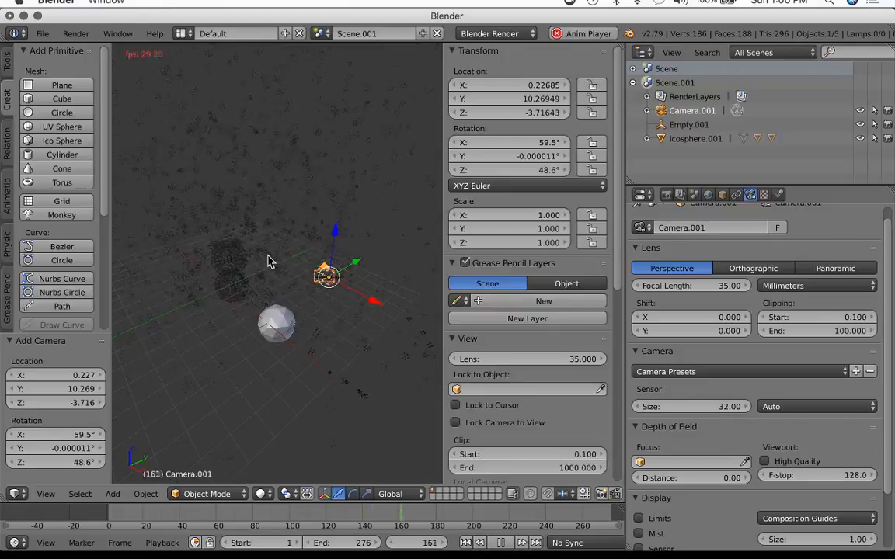
# Look through the new camera and move it by about 0.300 on X, 0.331 on Y and -0.010 on Z.
pyautogui.press('KP_0')
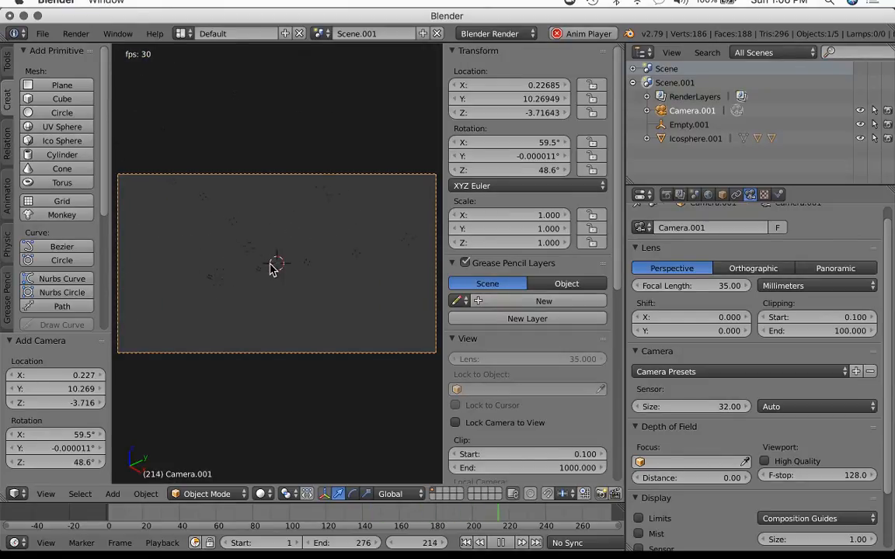
pyautogui.press('g')
pyautogui.click(296, 269)
pyautogui.press('g')
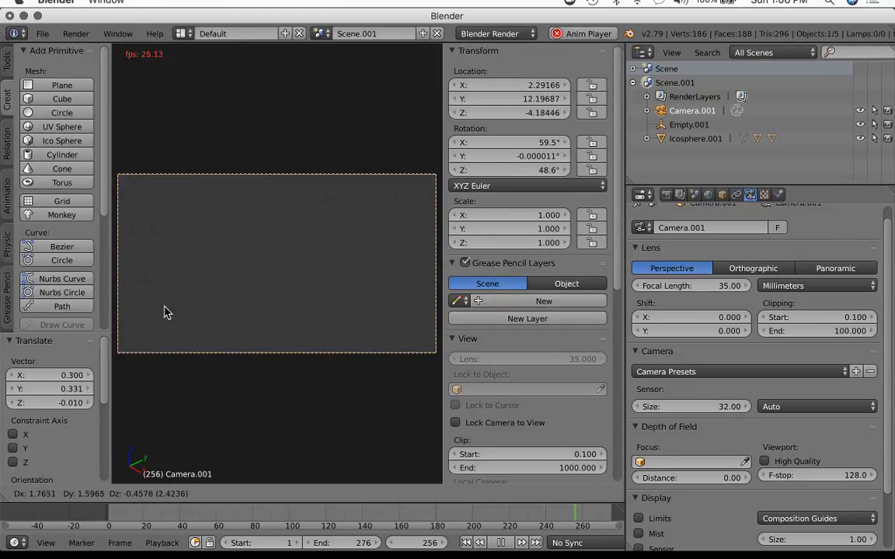
pyautogui.rightClick(237, 303)
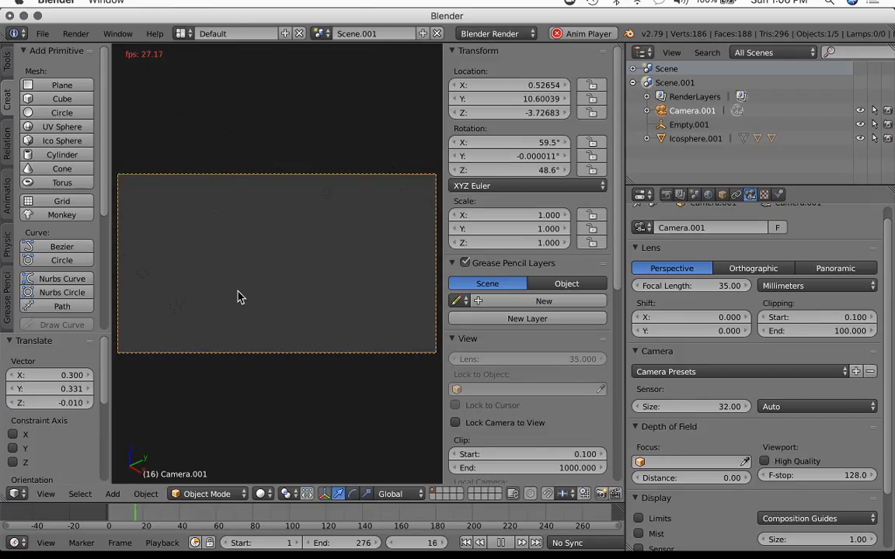
# Fly the camera back to about X 7.157, Y 12.851, Z -2.077, rotated about 102° on X and 135° on Z, to frame the cube clusters.
pyautogui.hotkey('shift', 'f')
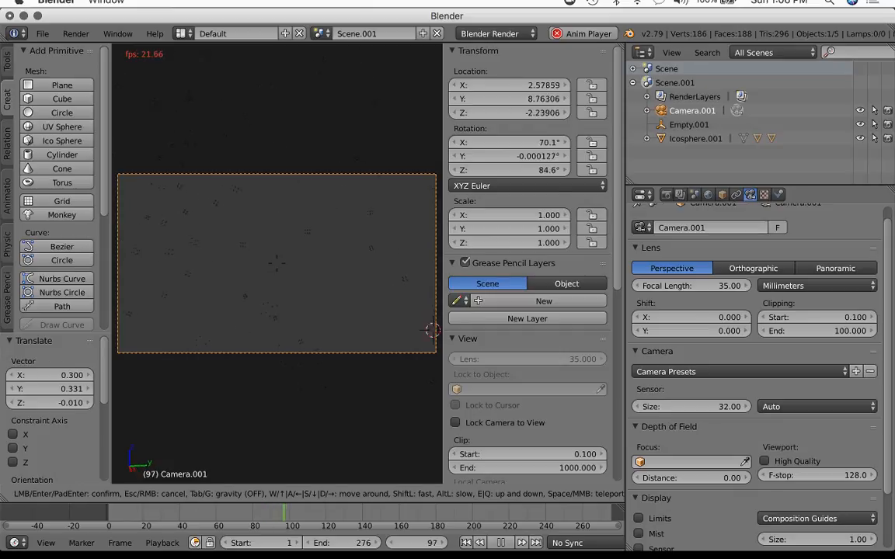
pyautogui.press('s')
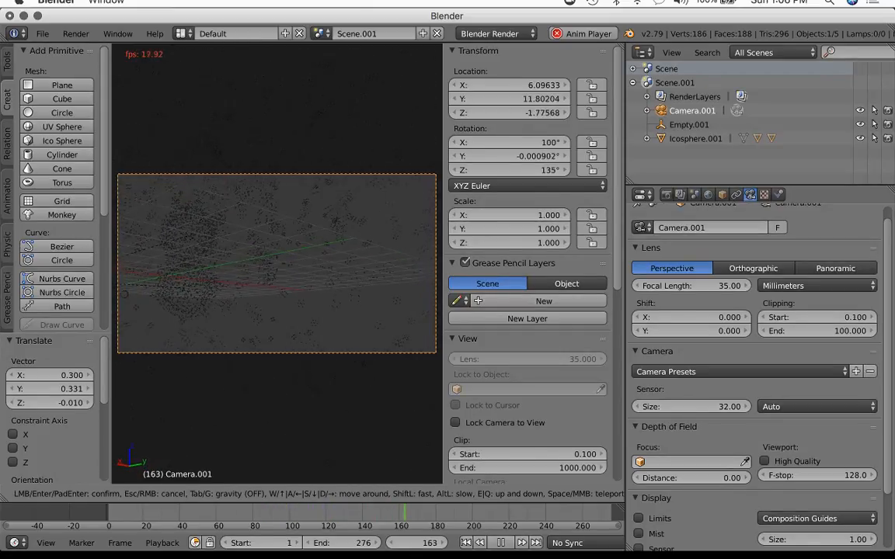
pyautogui.click(278, 269)
pyautogui.press('s')
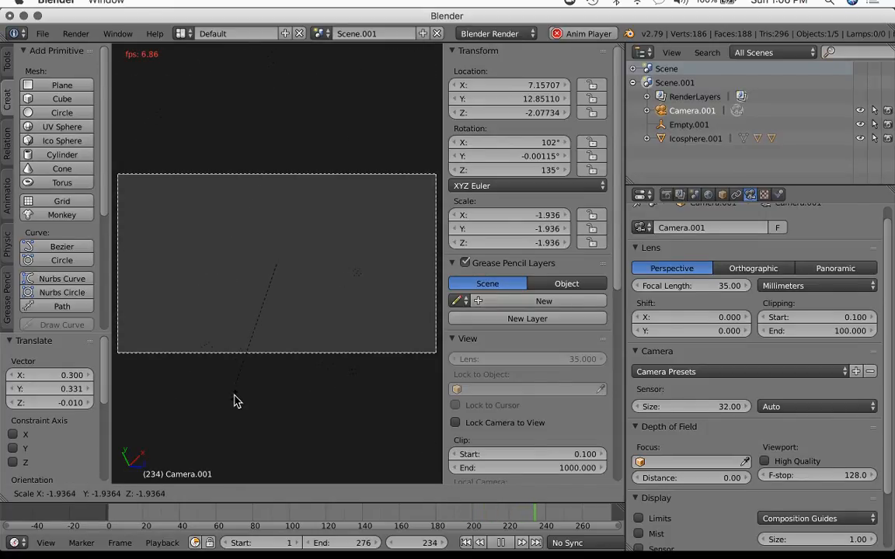
pyautogui.press('Escape')
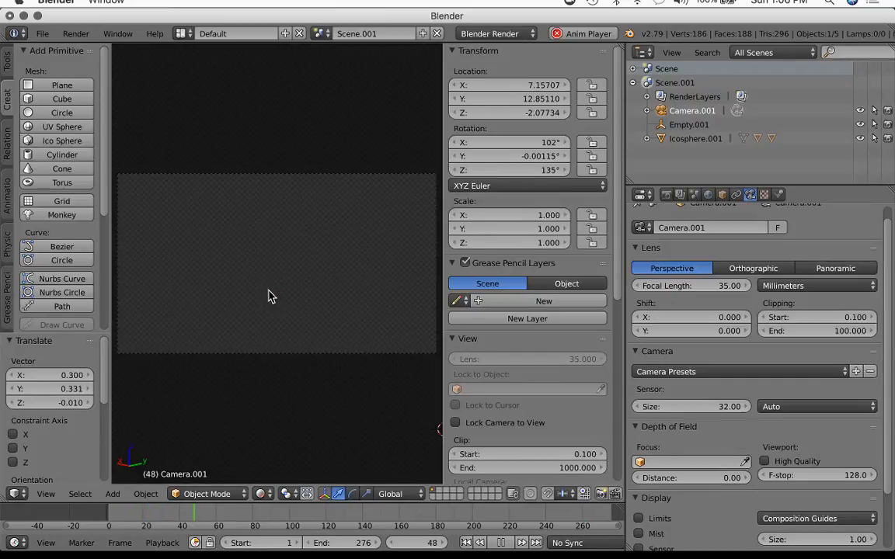
# Stop playback and check the halos through the camera in a rendered preview, scrubbing the timeline to frame 227.
pyautogui.hotkey('alt', 'a')
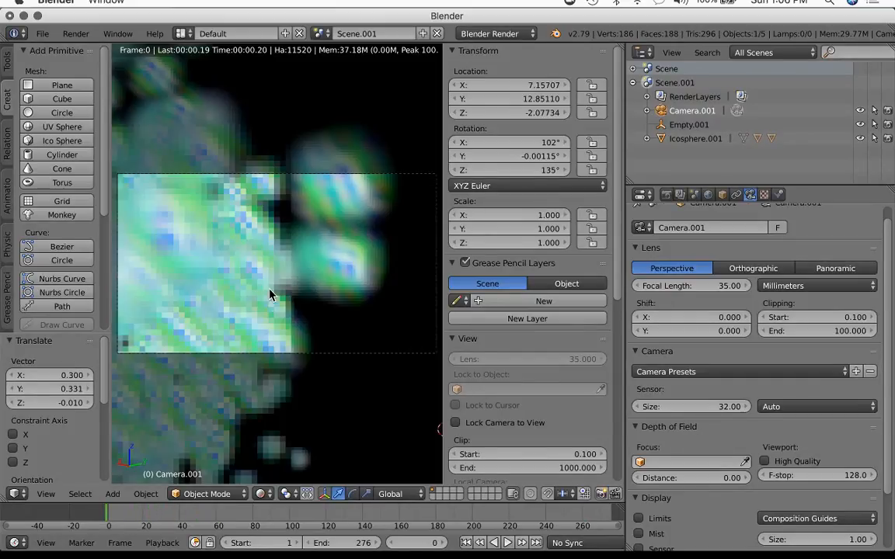
pyautogui.click(243, 524)
pyautogui.moveTo(243, 524); pyautogui.dragTo(523, 525)
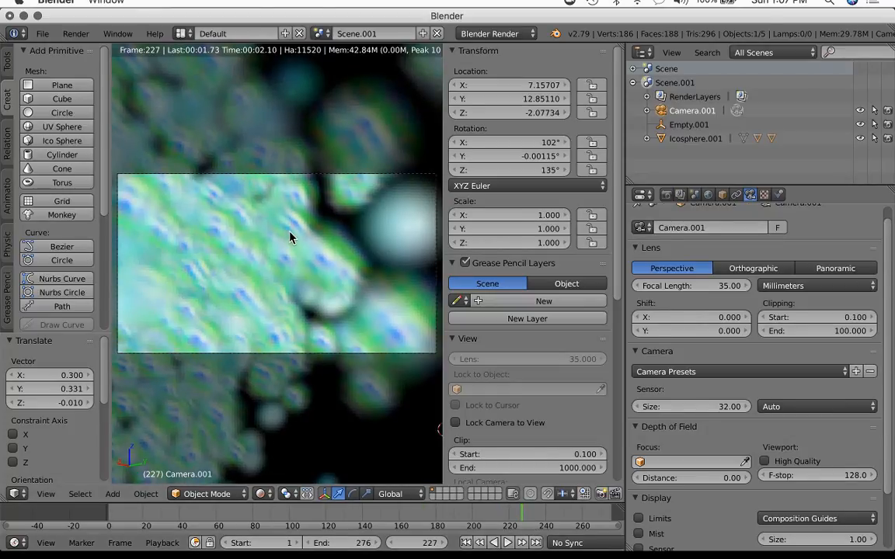
pyautogui.hotkey('shift', 'z')
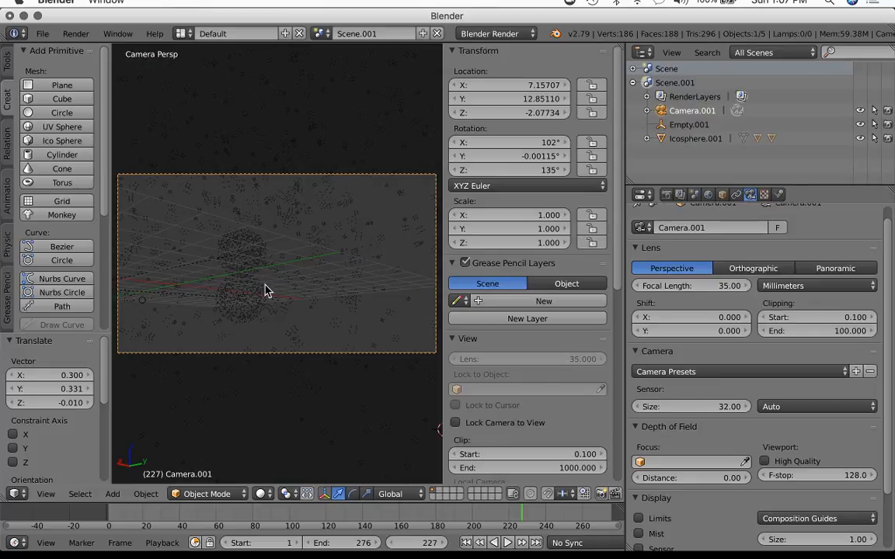
# Add a mesh cube with radius 1.000 at the 3D cursor.
pyautogui.hotkey('shift', 'a')
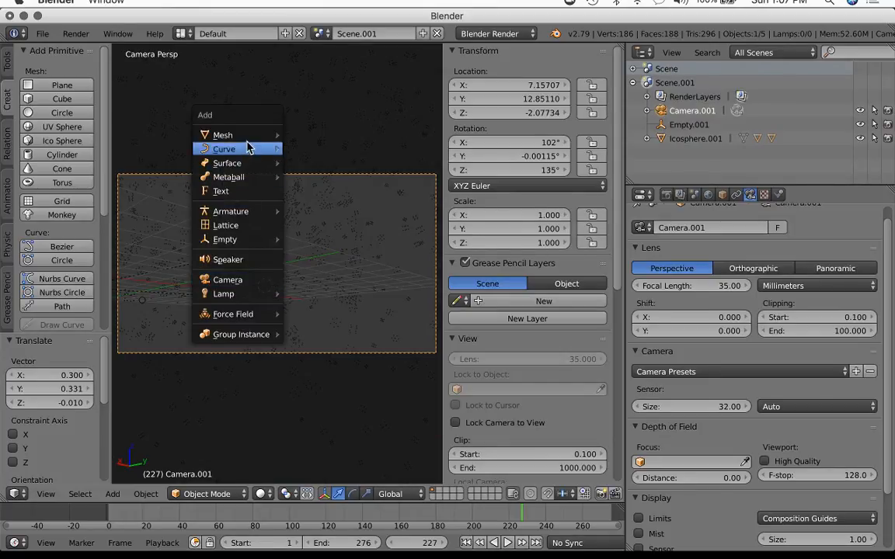
pyautogui.moveTo(272, 135)
pyautogui.click(311, 149)
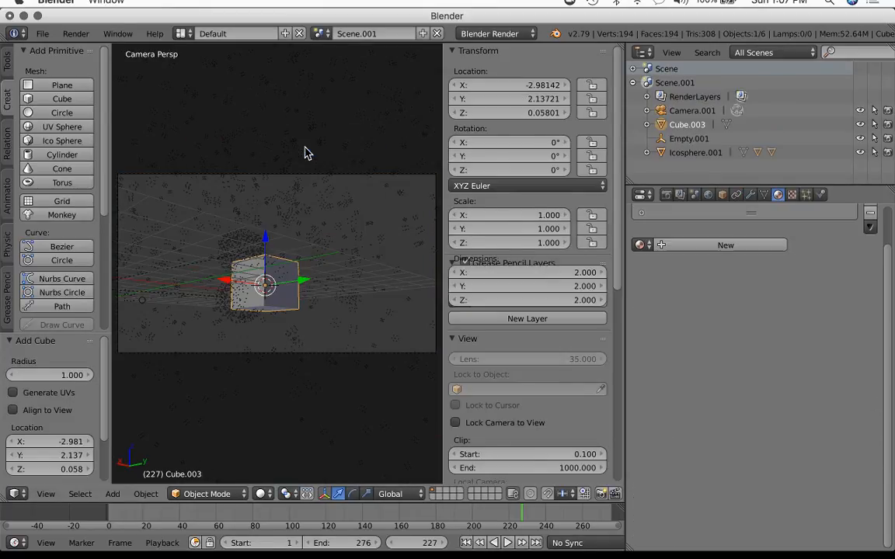
pyautogui.scroll(2, 313, 259)
# Turn the new cube into a pyramid by scaling its four top vertices to 0 and merging them At First.
pyautogui.press('Tab')
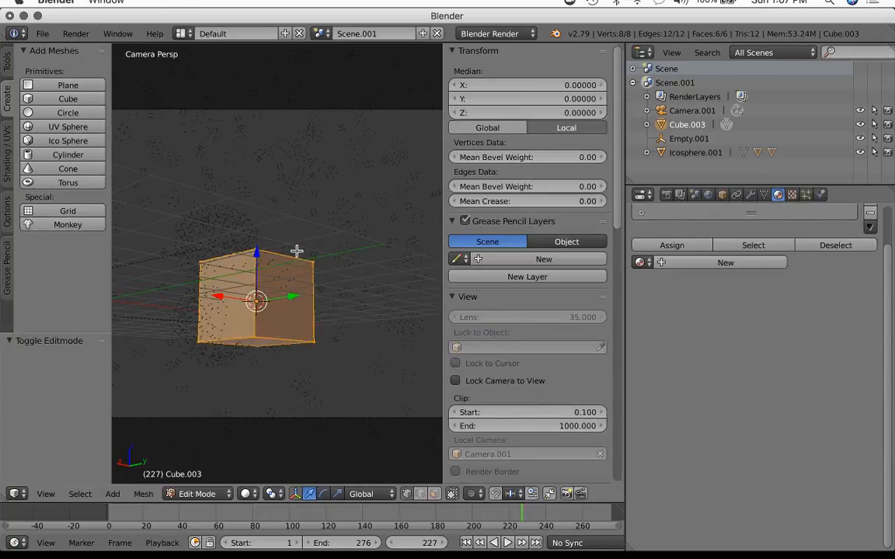
pyautogui.press('z')
pyautogui.rightClick(257, 249)
pyautogui.keyDown('shift'); pyautogui.rightClick(314, 262); pyautogui.keyUp('shift')
pyautogui.keyDown('shift'); pyautogui.rightClick(257, 272); pyautogui.keyUp('shift')
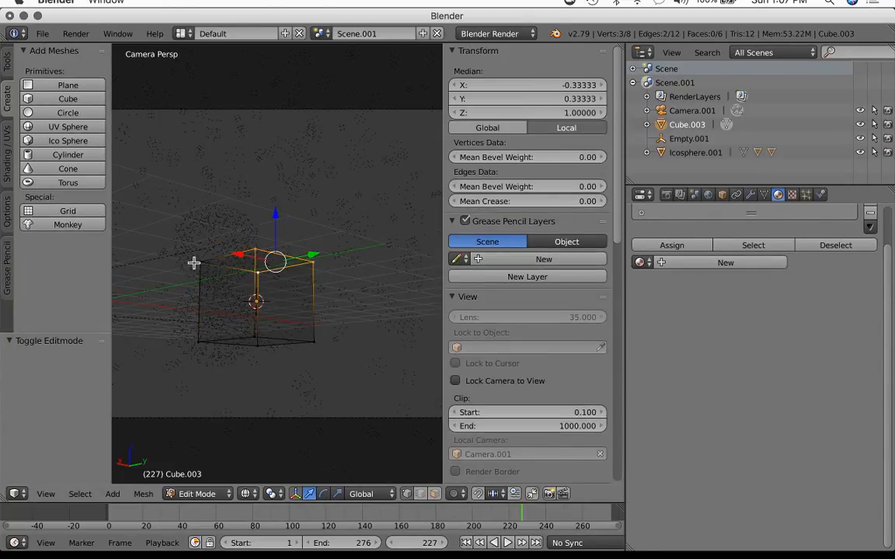
pyautogui.keyDown('shift'); pyautogui.rightClick(212, 260); pyautogui.keyUp('shift')
pyautogui.press('s')
pyautogui.press('0')
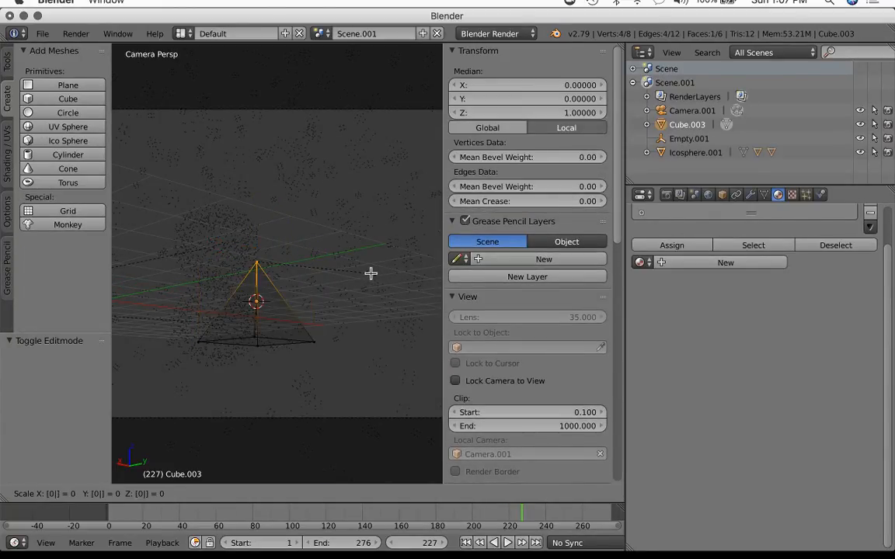
pyautogui.press('Return')
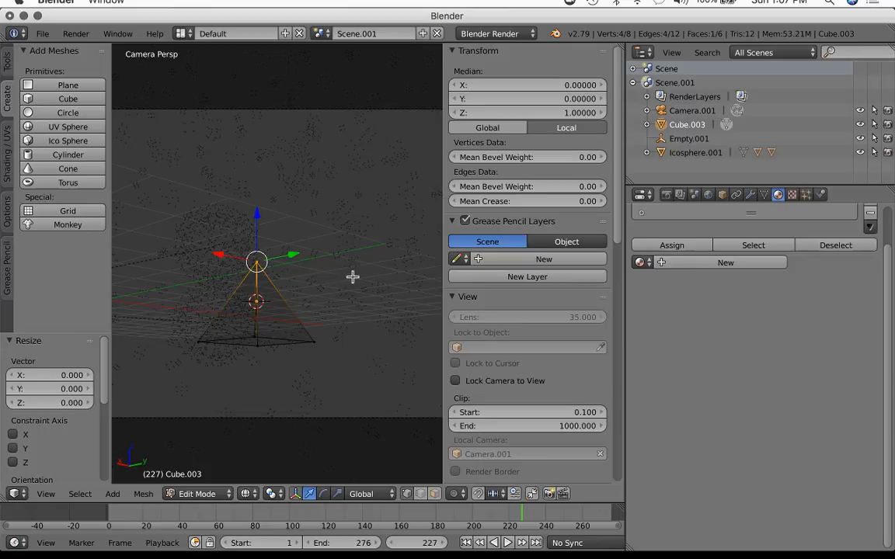
pyautogui.hotkey('alt', 'm')
pyautogui.click(267, 304)
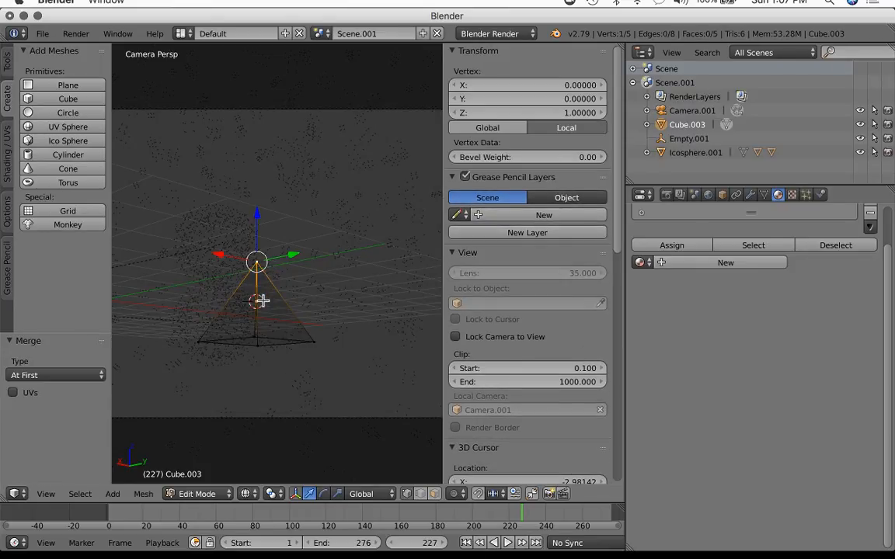
pyautogui.press('Tab')
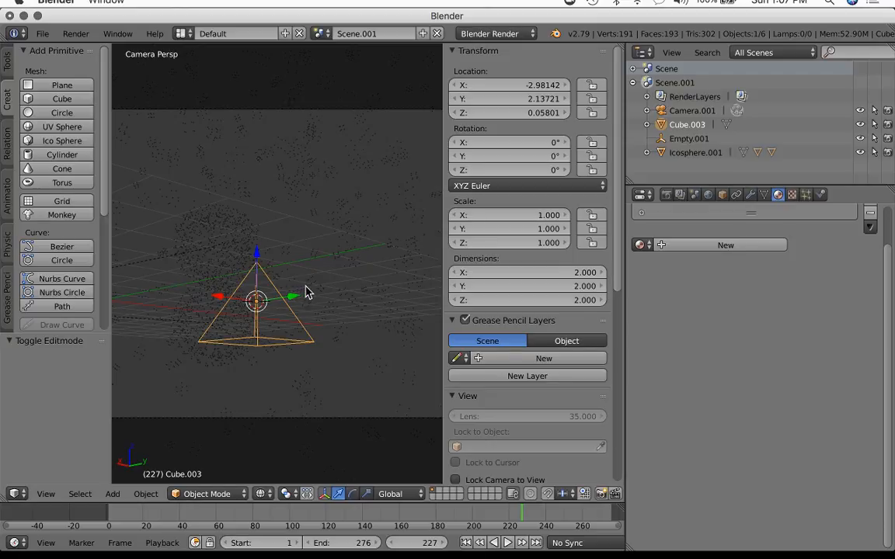
# Rotate the pyramid freely with trackball rotation by about -1.15° and -36.7°.
pyautogui.press('r')
pyautogui.press('r')
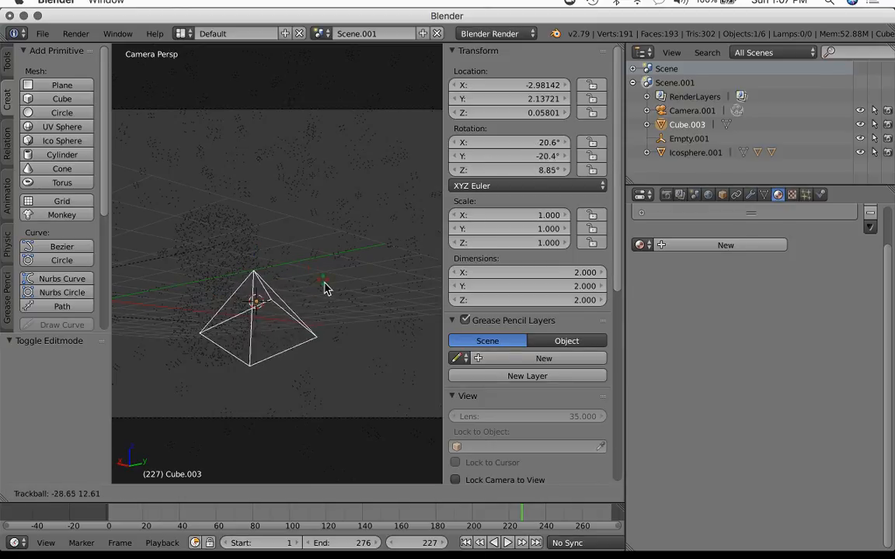
pyautogui.click(283, 290)
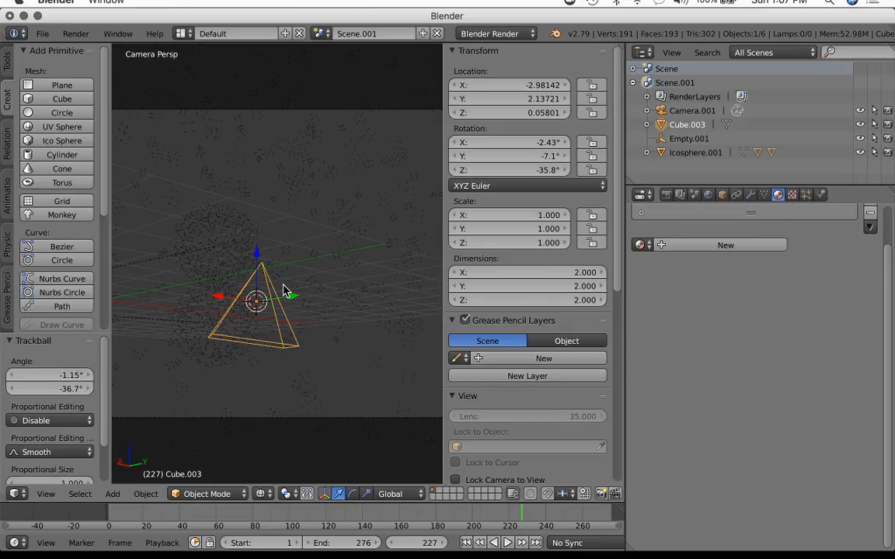
# Add a second mesh cube and move it by about -1.199 on X, 1.636 on Y and 1.405 on Z.
pyautogui.hotkey('shift', 'a')
pyautogui.click(344, 294)
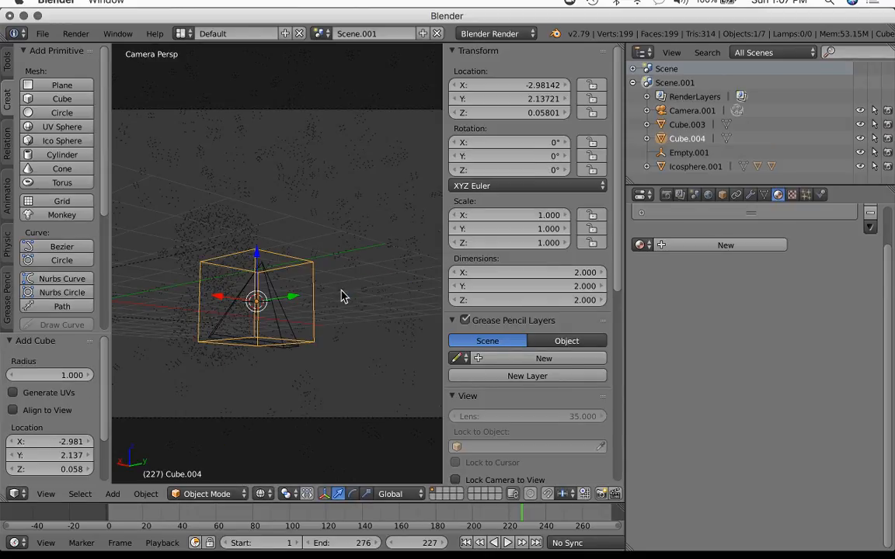
pyautogui.press('g')
pyautogui.click(383, 278)
# Parent the pyramid to the second cube with the Object parent type.
pyautogui.rightClick(293, 340)
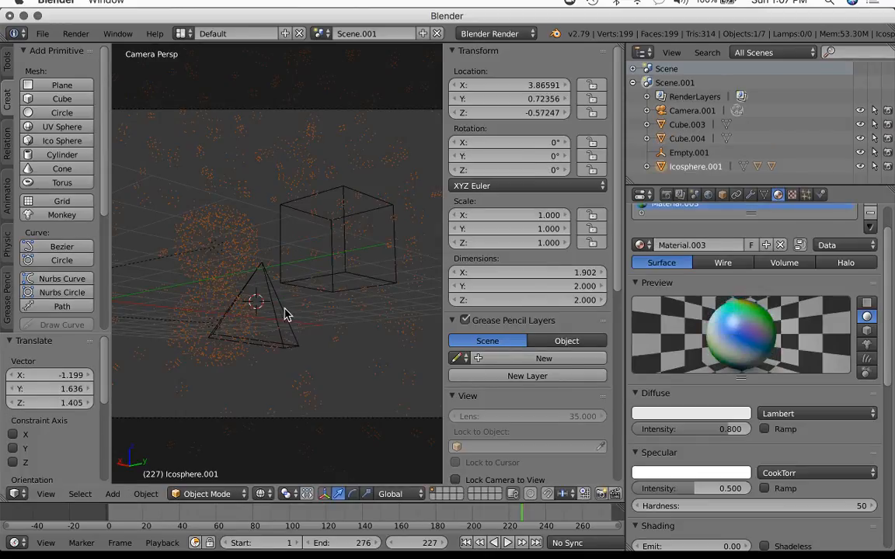
pyautogui.rightClick(298, 295)
pyautogui.keyDown('shift'); pyautogui.rightClick(301, 286); pyautogui.keyUp('shift')
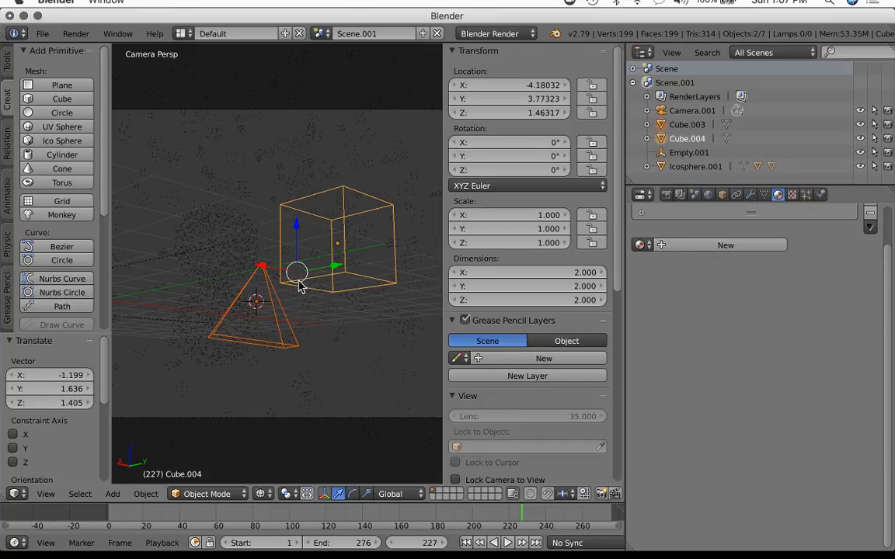
pyautogui.hotkey('ctrl', 'p')
pyautogui.click(302, 286)
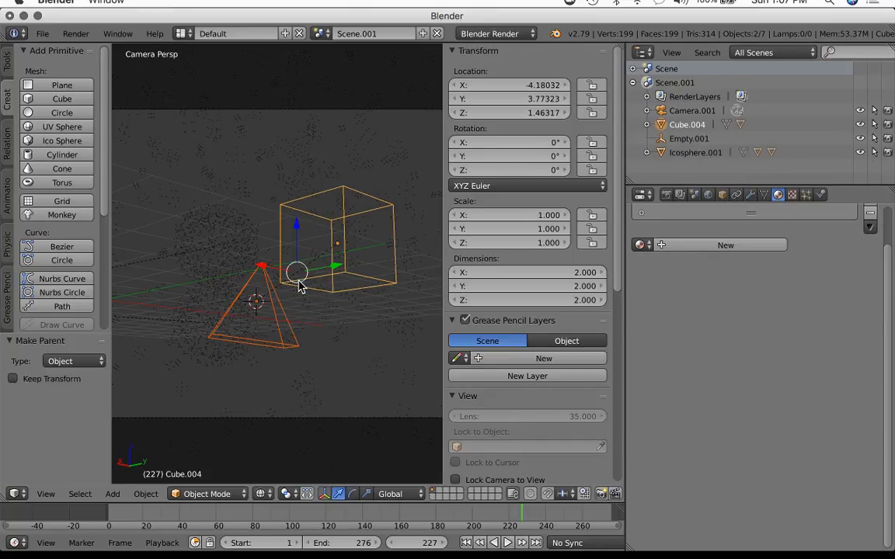
# Set the parent cube's duplication to Faces.
pyautogui.rightClick(278, 307)
pyautogui.rightClick(370, 279)
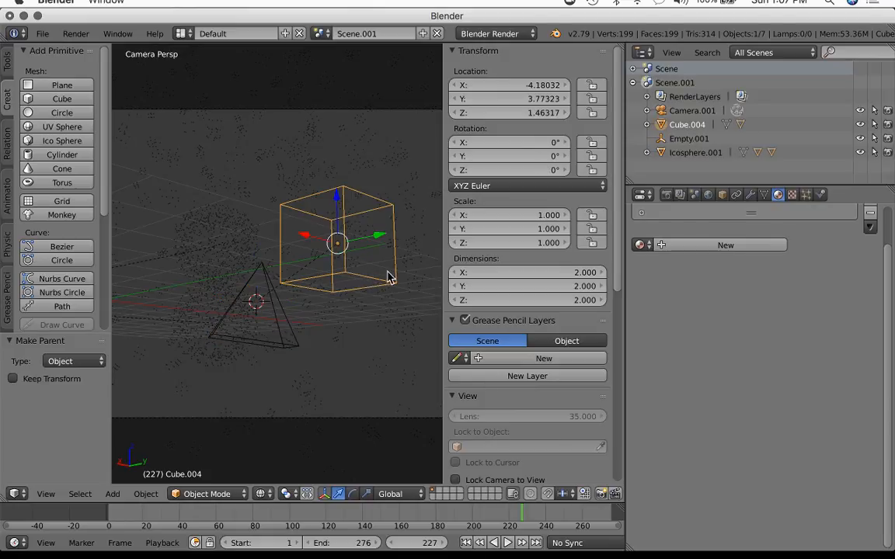
pyautogui.click(751, 195)
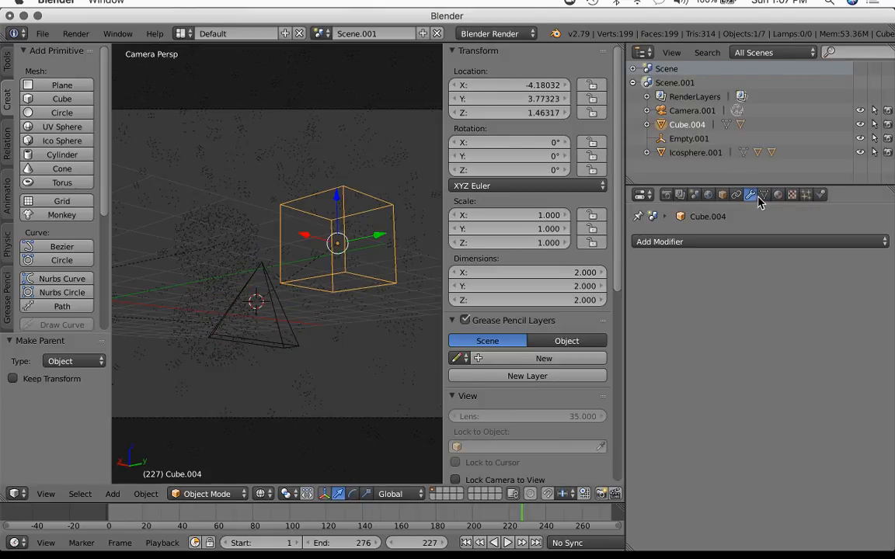
pyautogui.click(765, 195)
pyautogui.click(722, 195)
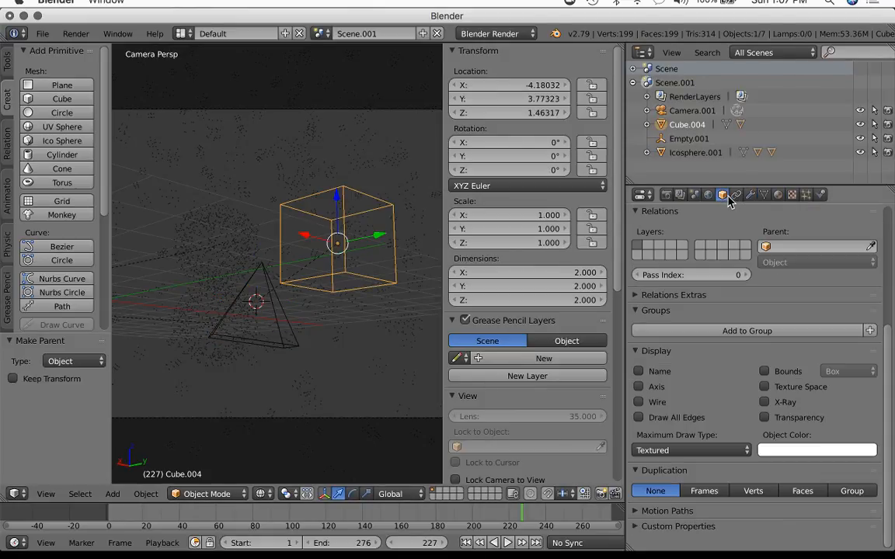
pyautogui.click(796, 491)
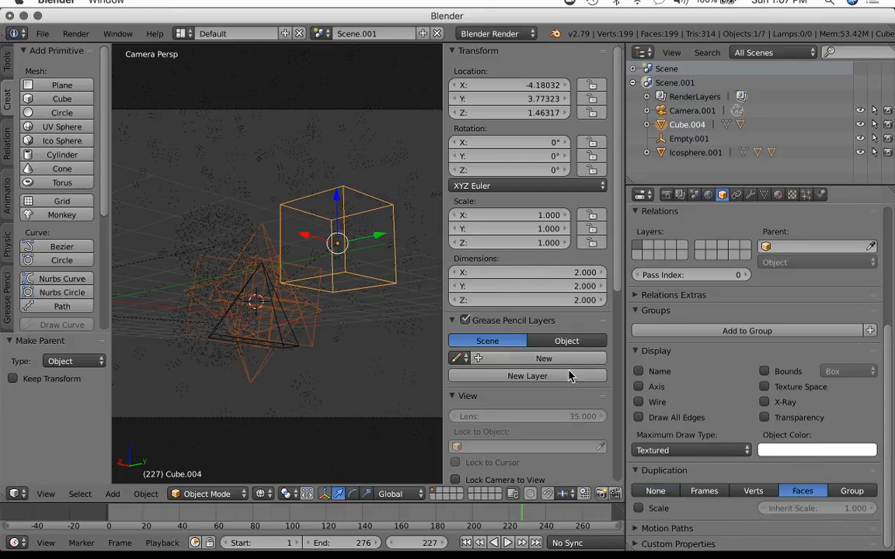
# Move the pyramid onto the parent cube, by about -1.001 on X, 1.370 on Y and 1.185 on Z.
pyautogui.rightClick(276, 332)
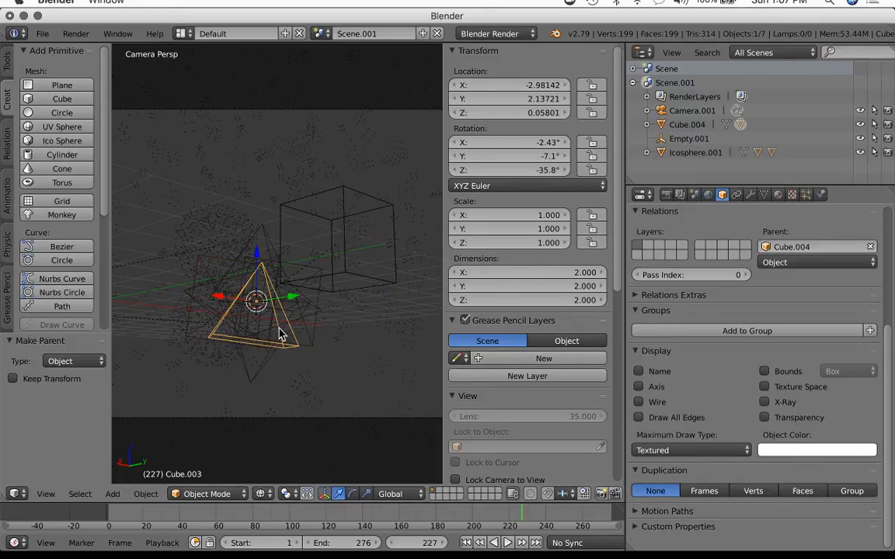
pyautogui.press('g')
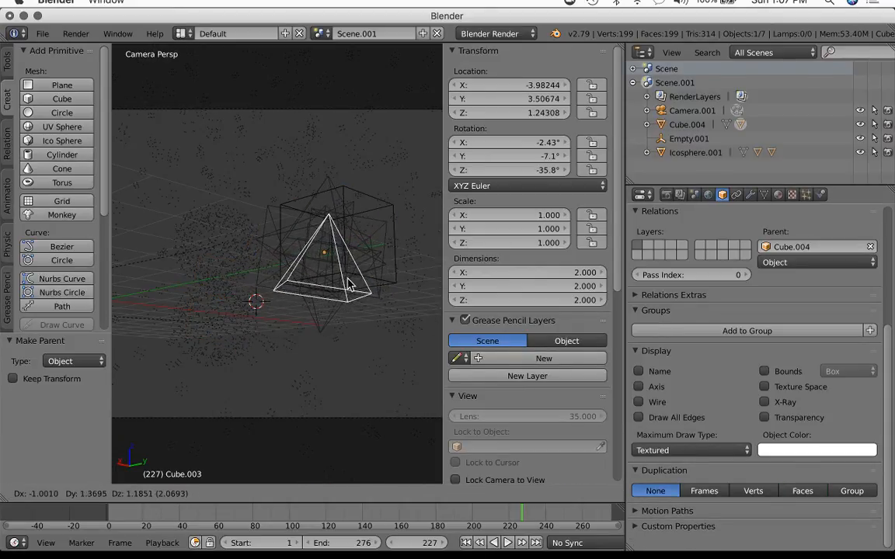
pyautogui.click(345, 282)
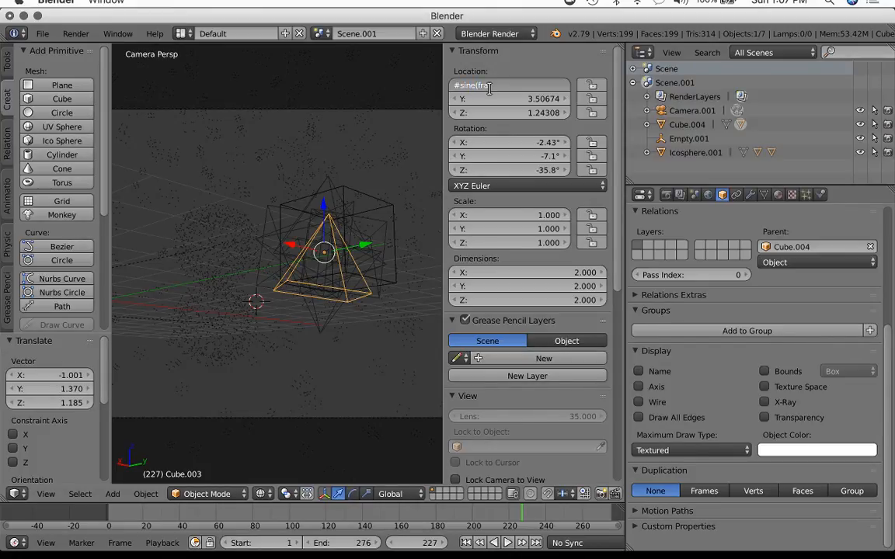
# Drive the pyramid's X location with a frame-based sine expression, play the animation, and correct the function name in sine(frame).
pyautogui.press('Return')
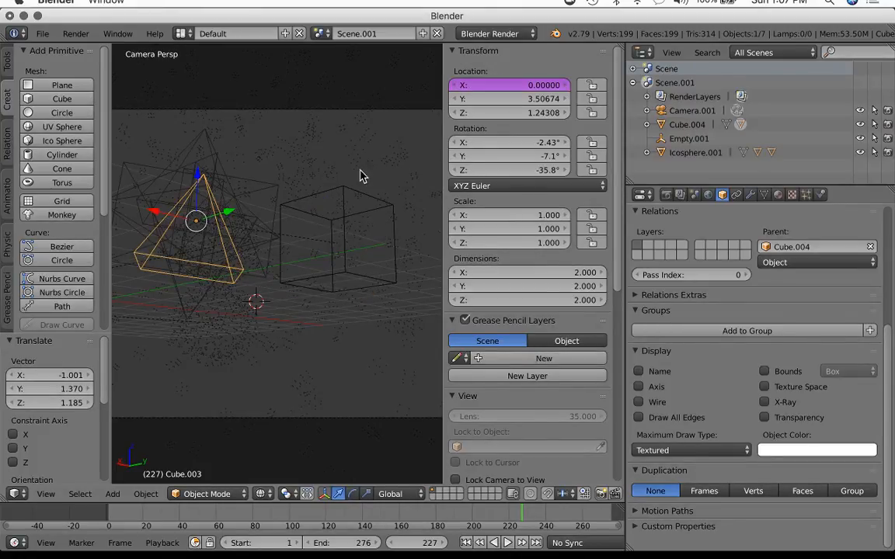
pyautogui.hotkey('alt', 'a')
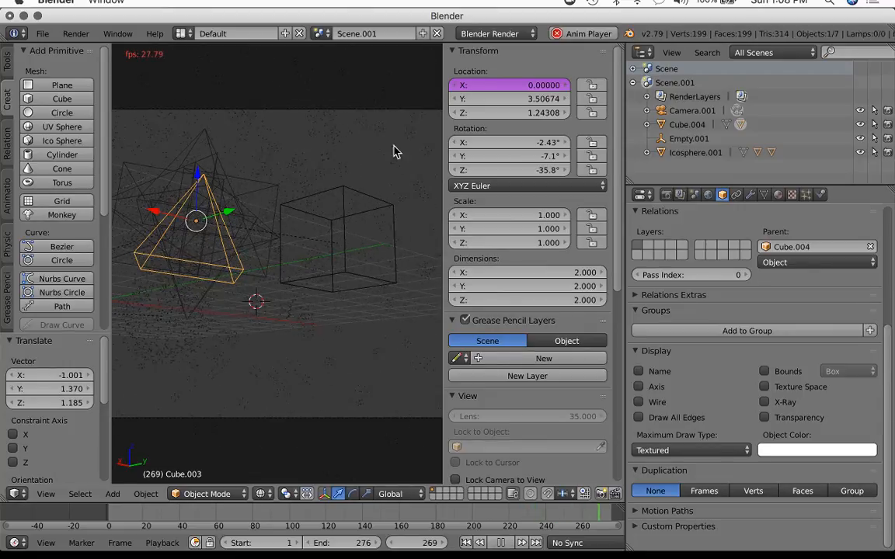
pyautogui.click(488, 86)
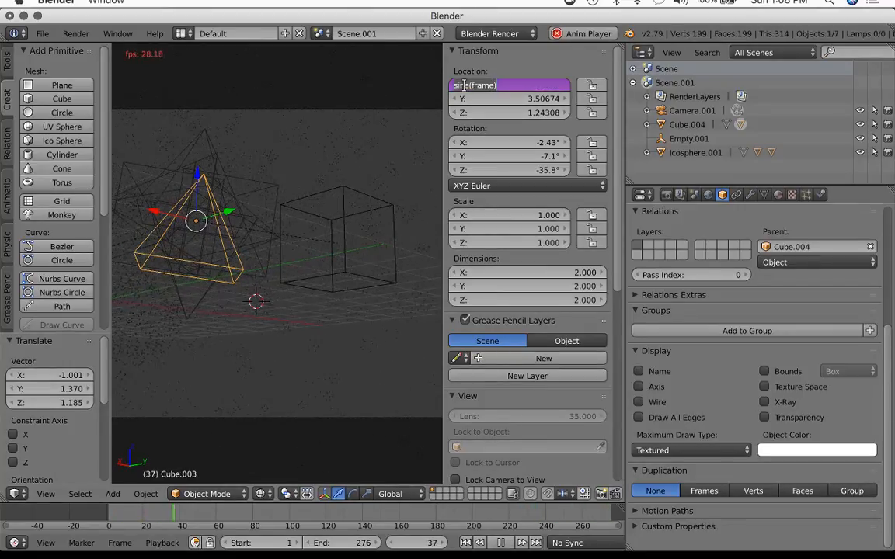
pyautogui.press('Return')
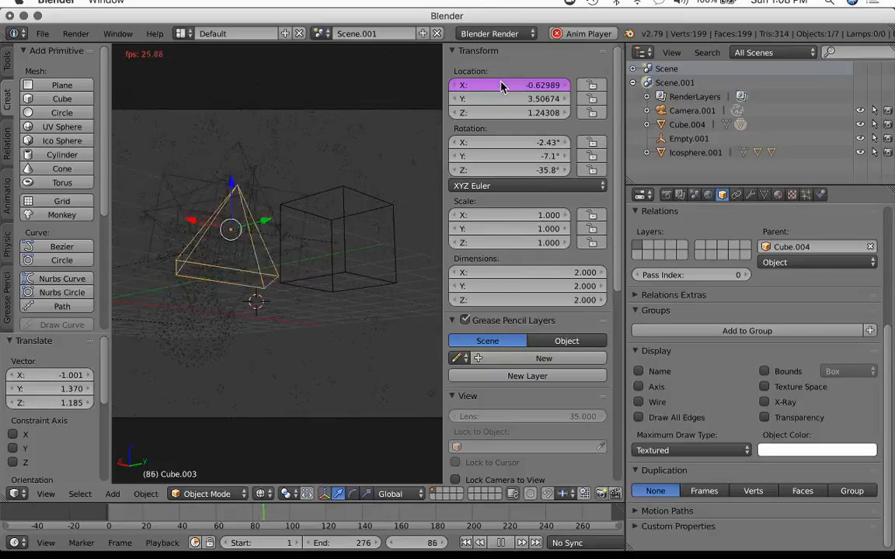
# Add an Array modifier with a fixed count of 4 to the pyramid.
pyautogui.click(749, 194)
pyautogui.click(739, 242)
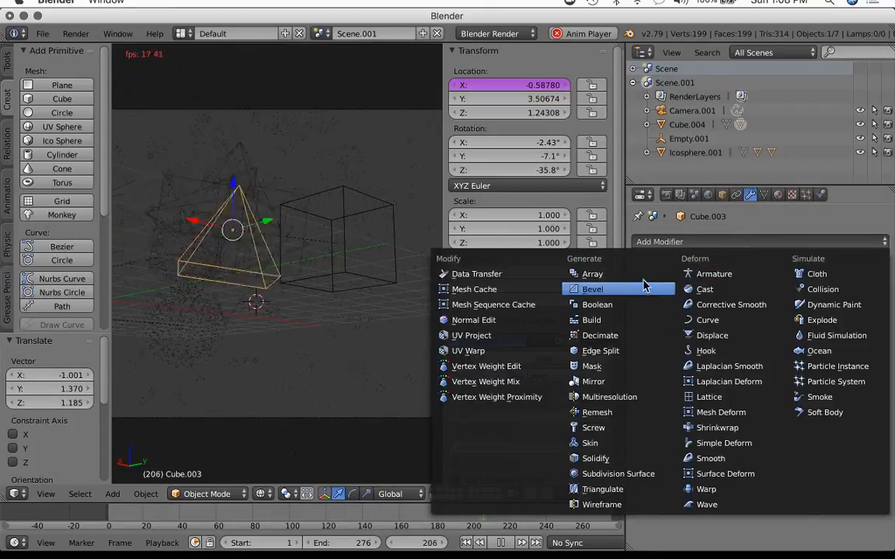
pyautogui.click(592, 274)
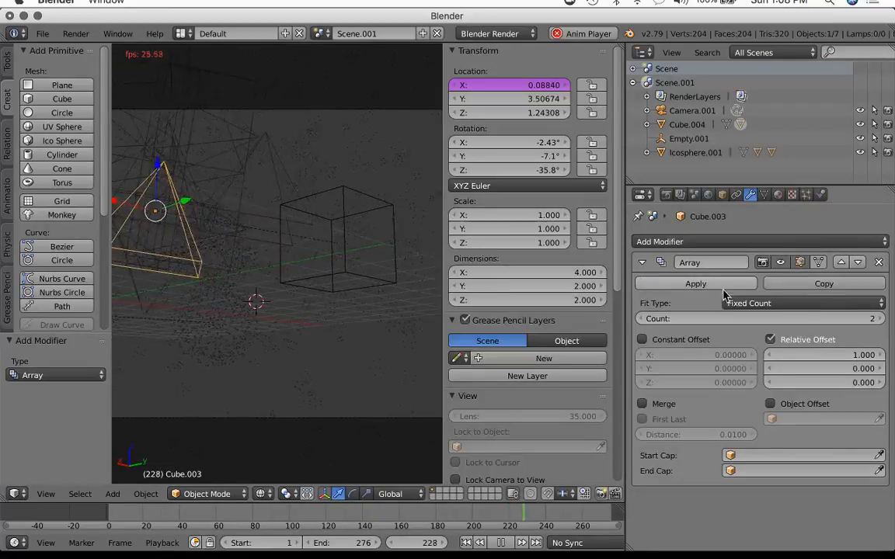
pyautogui.click(881, 320)
pyautogui.click(881, 320)
# Add a cube-shaped empty and use it as the object offset of the pyramid's array.
pyautogui.hotkey('shift', 'a')
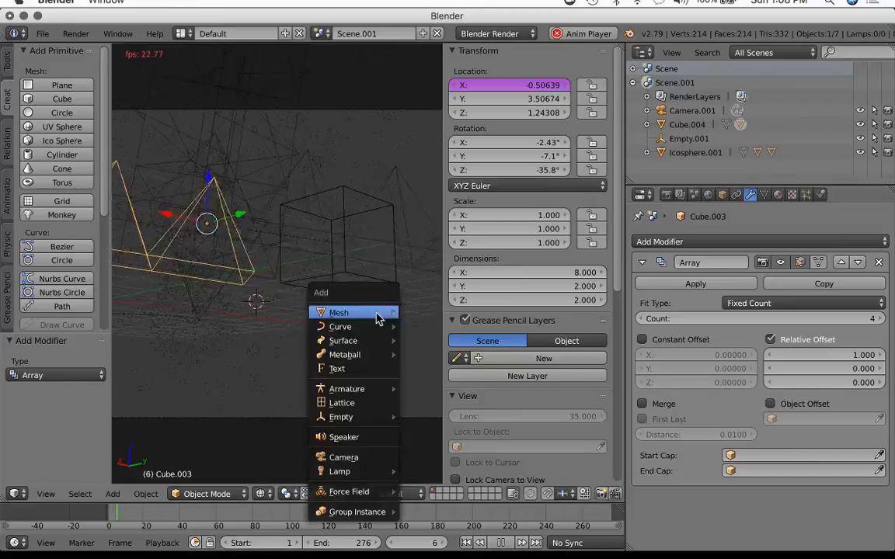
pyautogui.moveTo(342, 419)
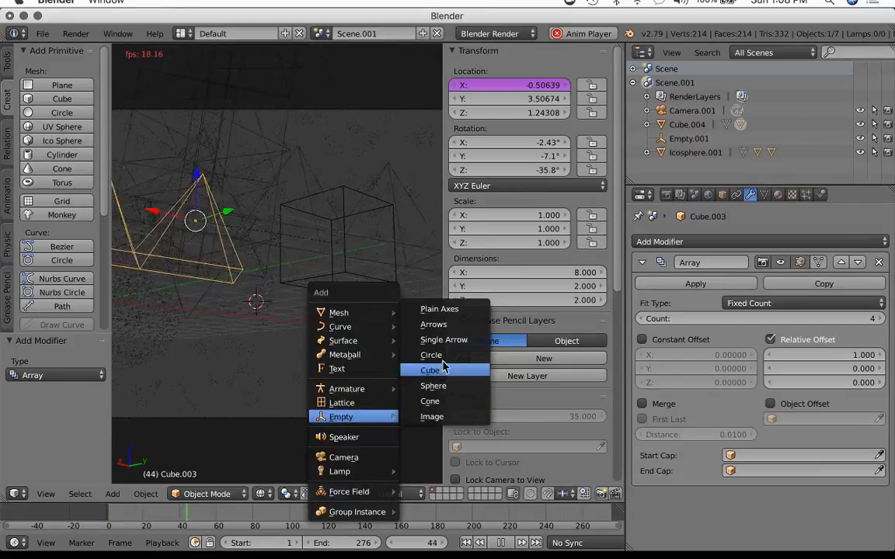
pyautogui.click(432, 371)
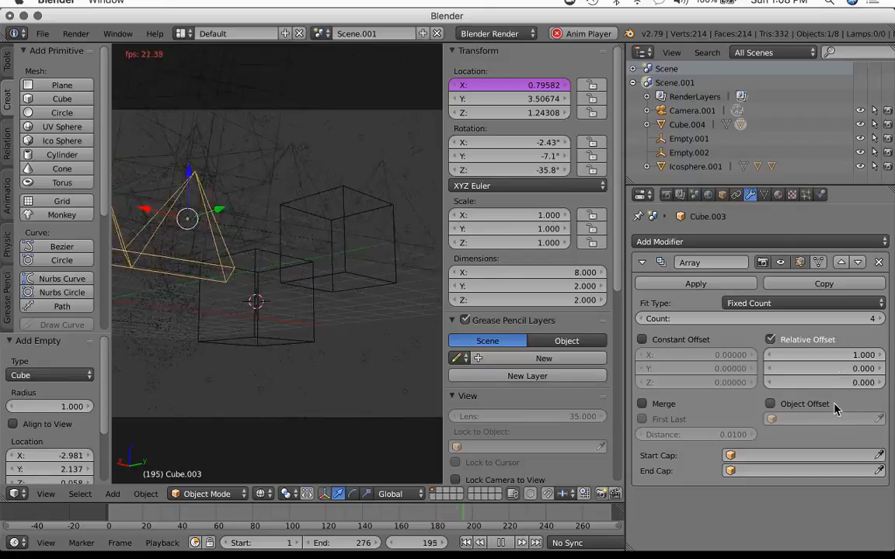
pyautogui.click(832, 405)
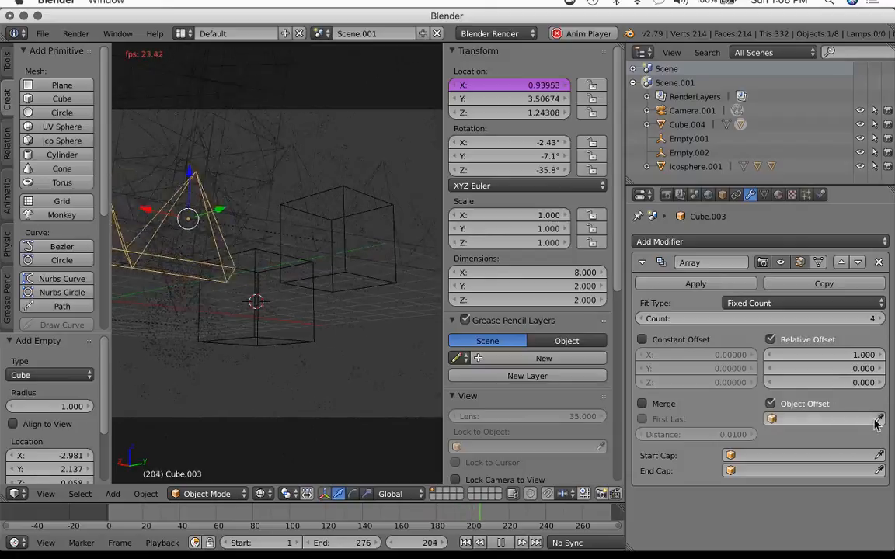
pyautogui.click(315, 342)
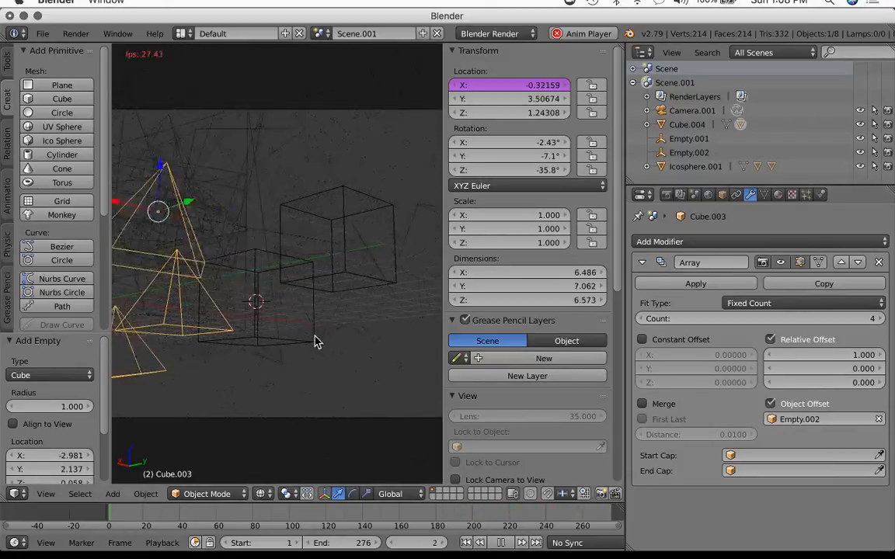
# Drive the pyramid's Y location with #cos(frame*.05) and change its X location driver to sin(frame*.05).
pyautogui.click(496, 98)
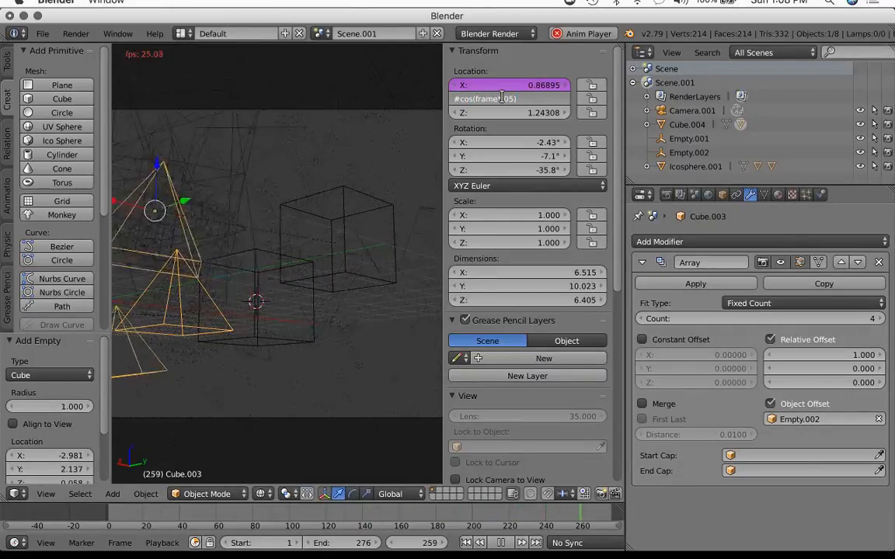
pyautogui.press('Return')
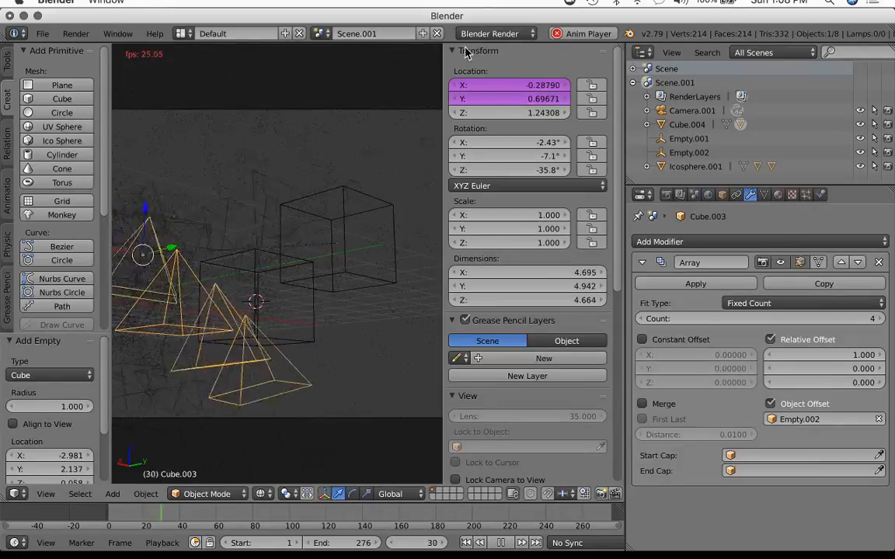
pyautogui.click(532, 84)
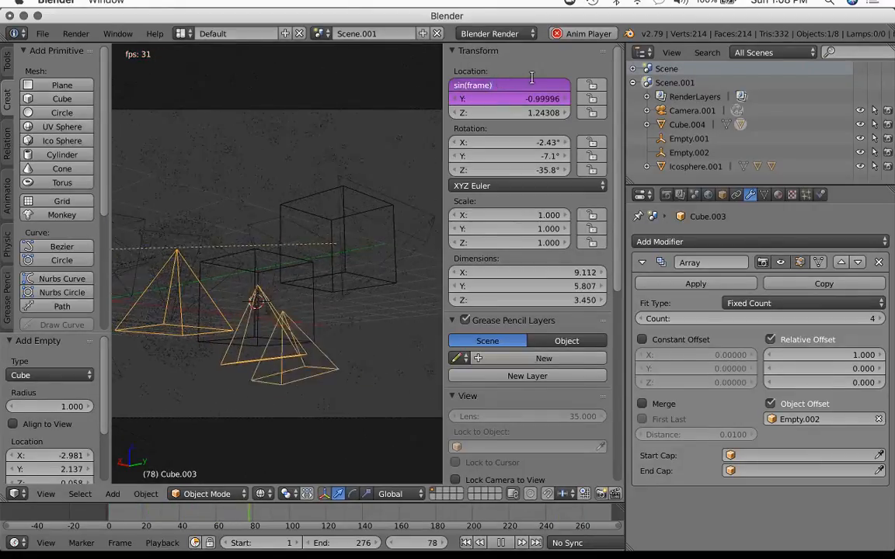
pyautogui.press('Left')
pyautogui.write('*.')
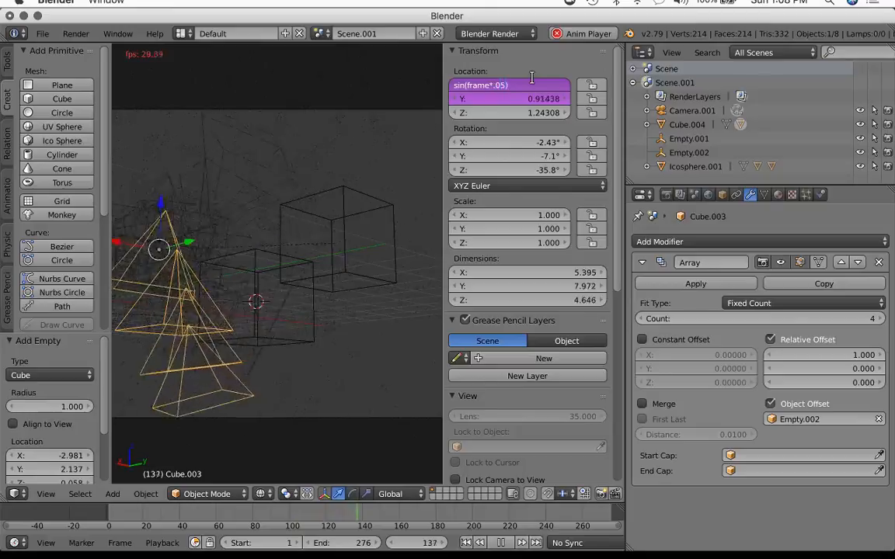
pyautogui.write('05')
pyautogui.press('Return')
# Raise the count of the pyramid's array to 146.
pyautogui.press('KP_0')
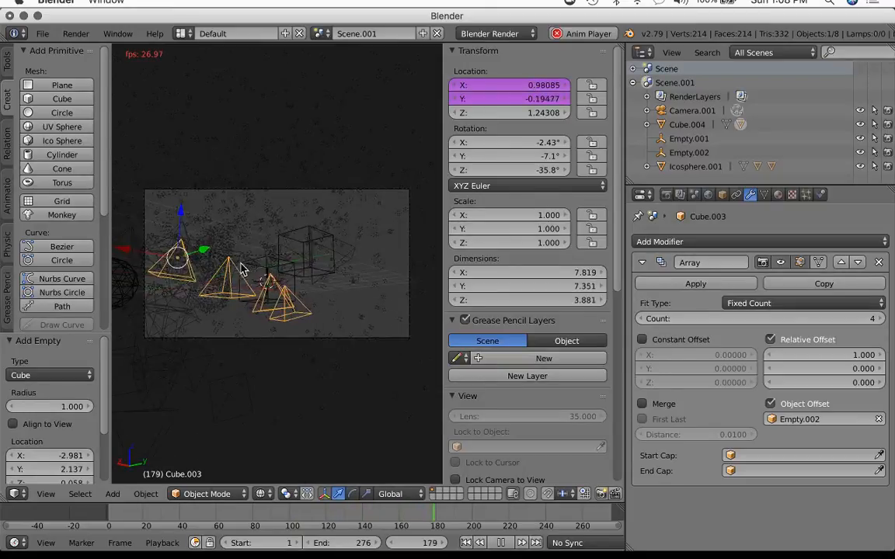
pyautogui.rightClick(241, 276)
pyautogui.rightClick(240, 282)
pyautogui.rightClick(245, 285)
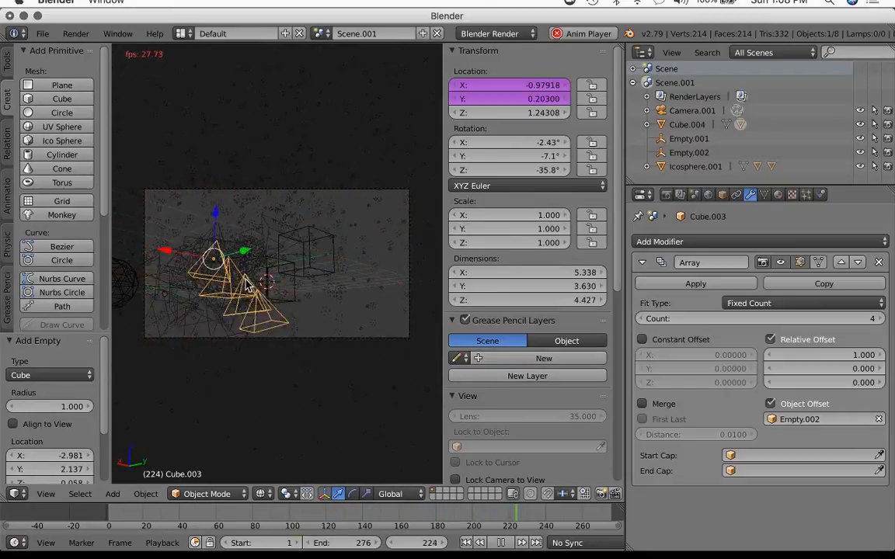
pyautogui.click(881, 320)
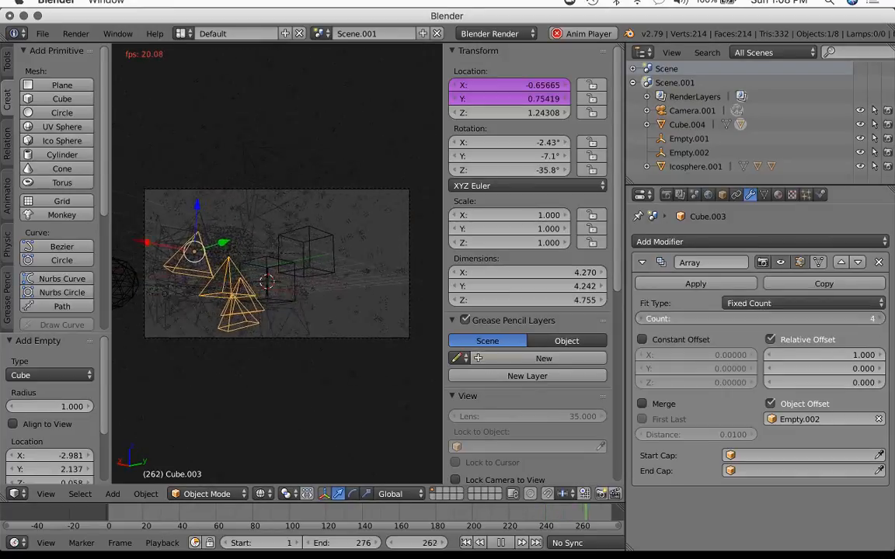
pyautogui.click(881, 320)
pyautogui.click(881, 320)
pyautogui.click(882, 319)
pyautogui.click(881, 319)
pyautogui.click(881, 319)
pyautogui.click(882, 320)
pyautogui.click(881, 319)
pyautogui.click(881, 320)
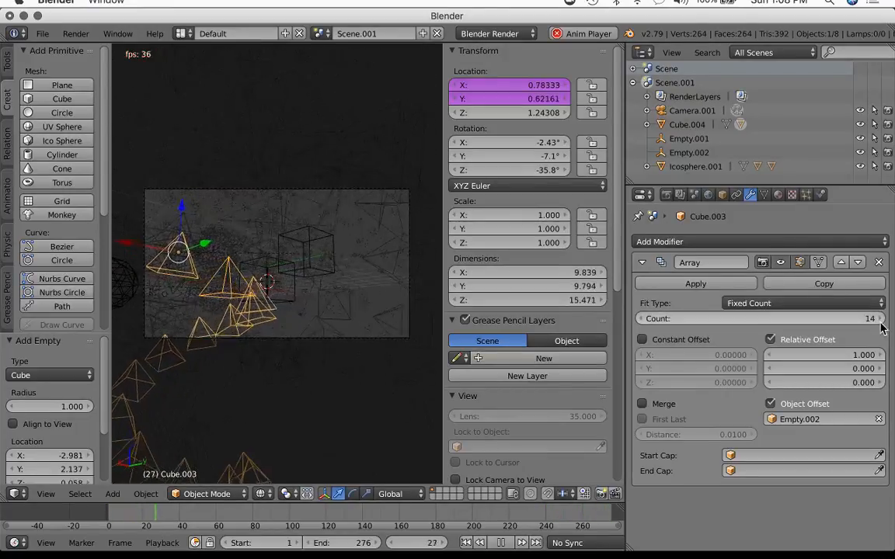
pyautogui.click(881, 320)
pyautogui.click(881, 319)
pyautogui.moveTo(880, 325); pyautogui.dragTo(335, 323)
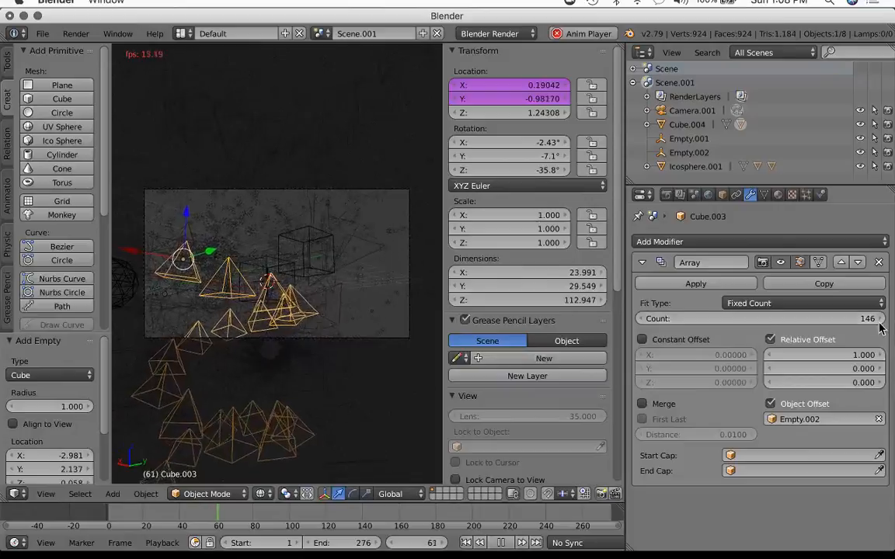
# Scale the cube-shaped offset empty uniformly to about 0.938.
pyautogui.rightClick(275, 300)
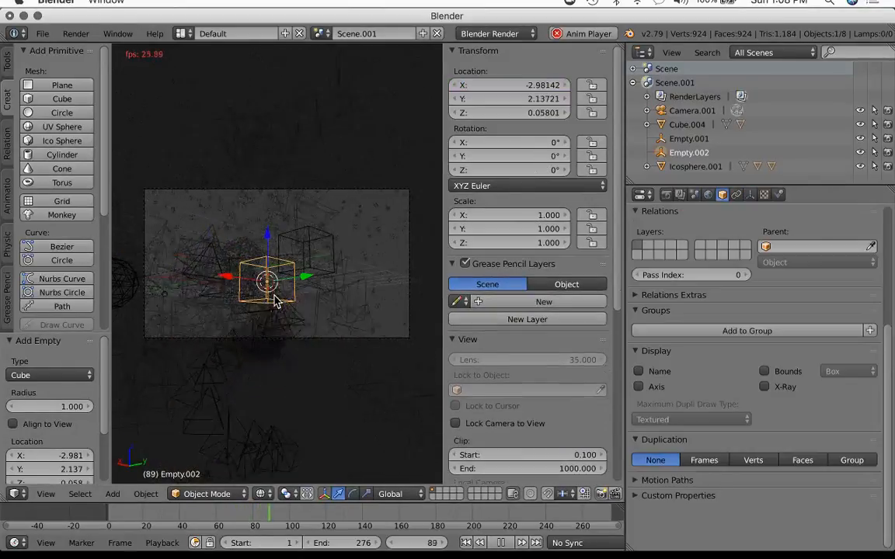
pyautogui.press('s')
pyautogui.click(327, 317)
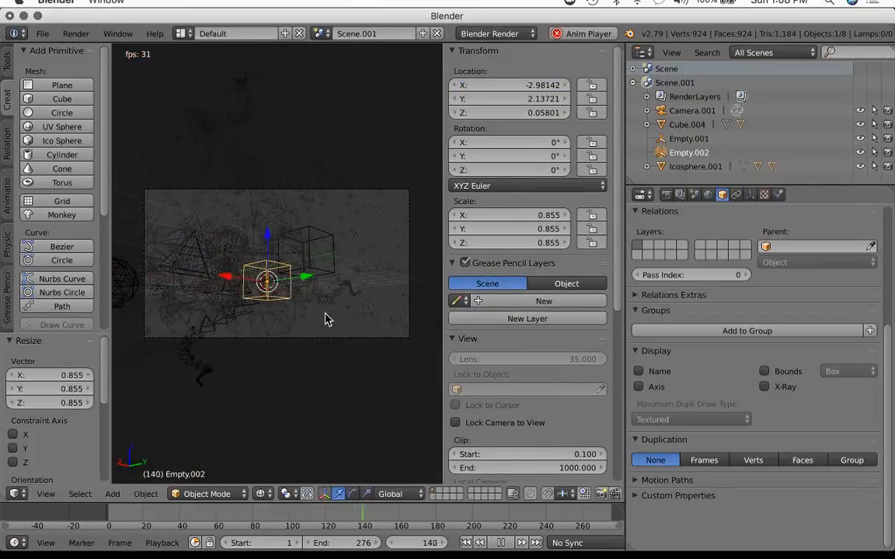
pyautogui.scroll(2, 326, 319)
pyautogui.press('s')
pyautogui.click(332, 320)
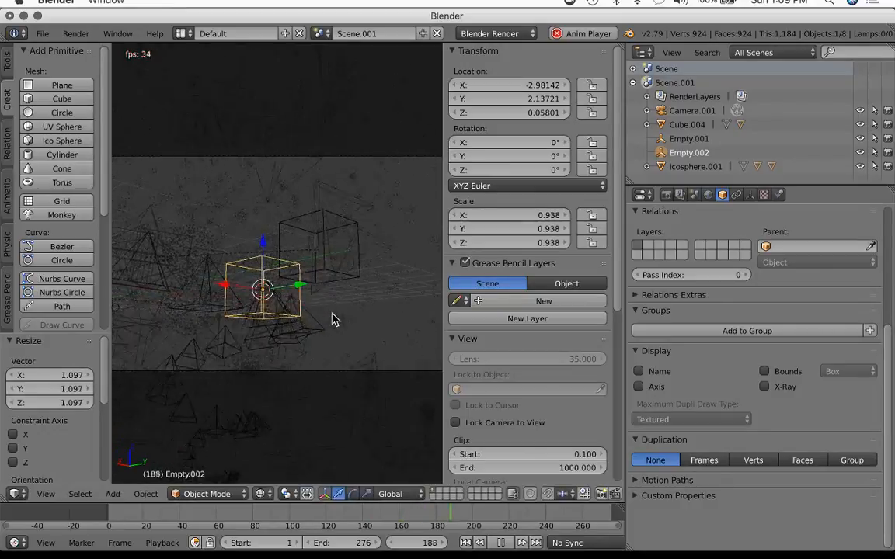
# Trackball-rotate the offset empty by about 26.4° and 9.17°, and move it by about -1.481 on X, 1.618 on Y and 0.390 on Z.
pyautogui.press('r')
pyautogui.press('r')
pyautogui.click(339, 334)
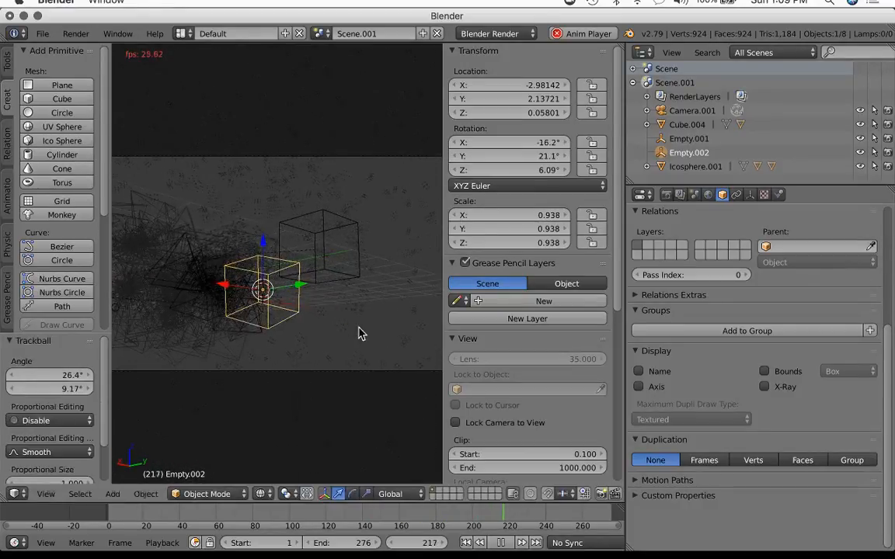
pyautogui.press('g')
pyautogui.click(353, 289)
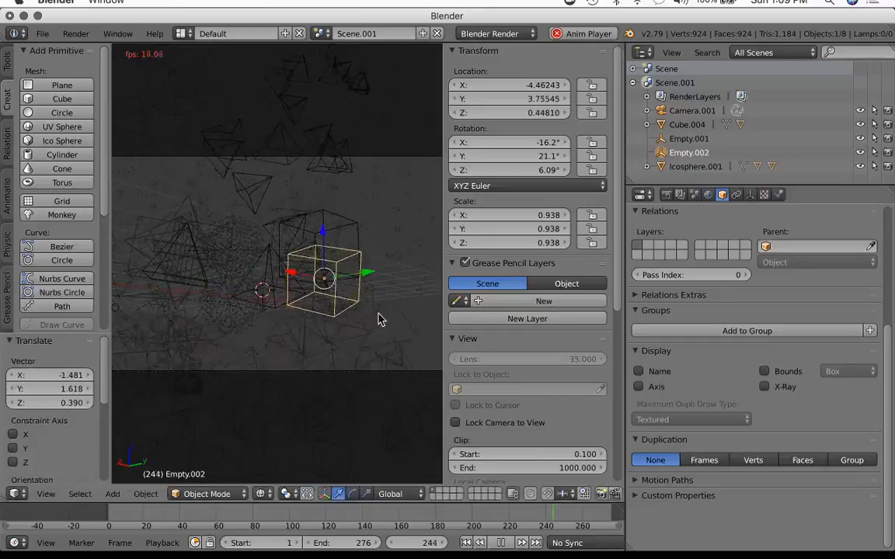
# Preview the camera view in rendered shading, stop the animation playback, and return to wireframe shading.
pyautogui.scroll(-2, 328, 284)
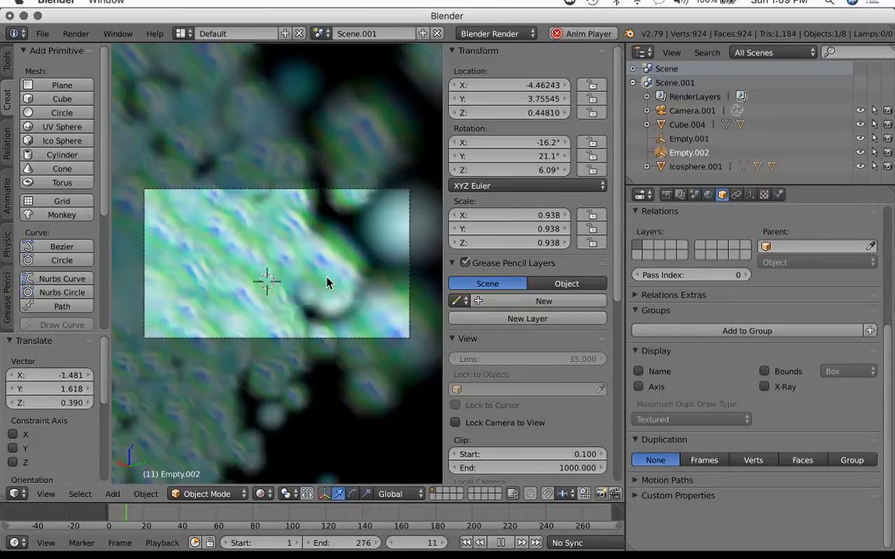
pyautogui.hotkey('alt', 'a')
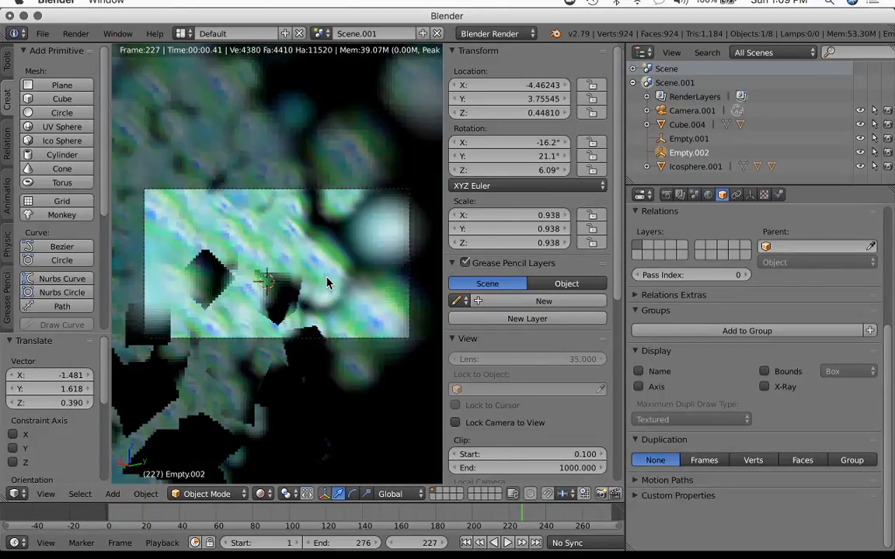
pyautogui.hotkey('shift', 'z')
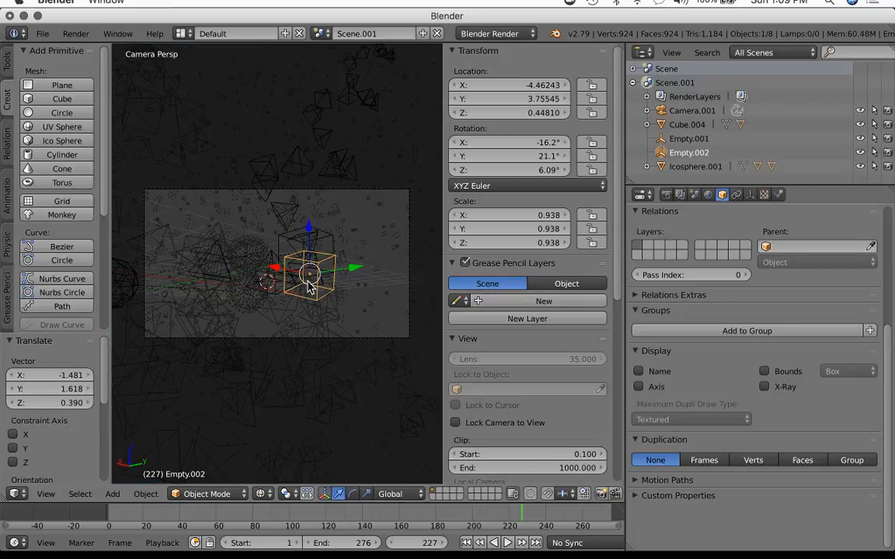
# Create a new material on the pyramid's parent cube.
pyautogui.rightClick(291, 319)
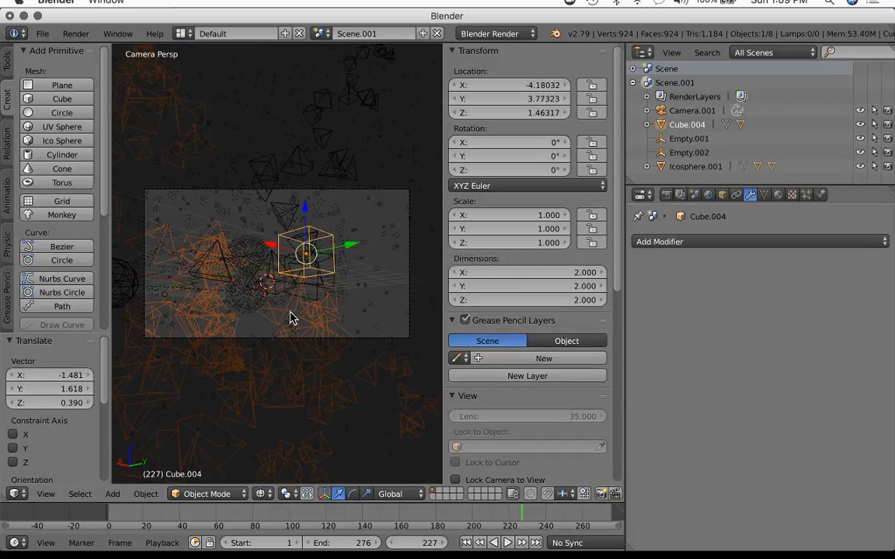
pyautogui.click(779, 195)
pyautogui.click(761, 245)
pyautogui.scroll(-6, 731, 378)
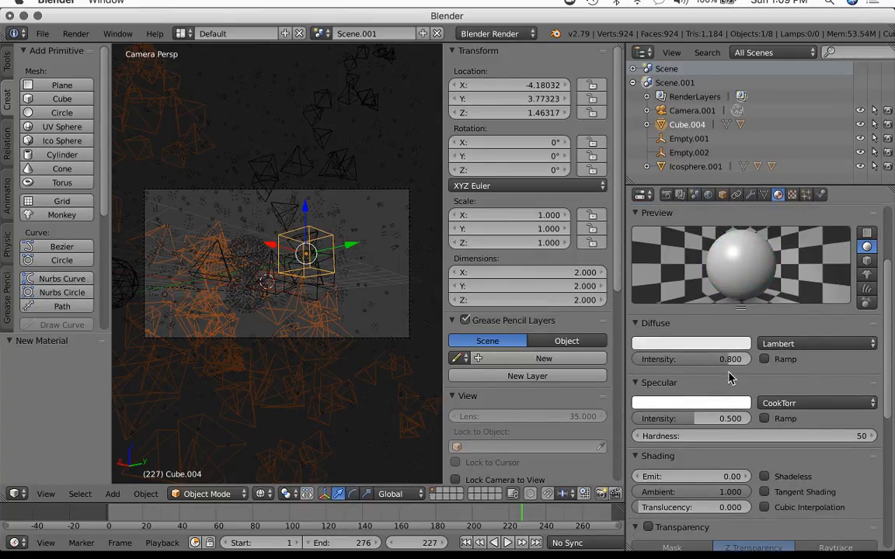
pyautogui.scroll(-1, 725, 374)
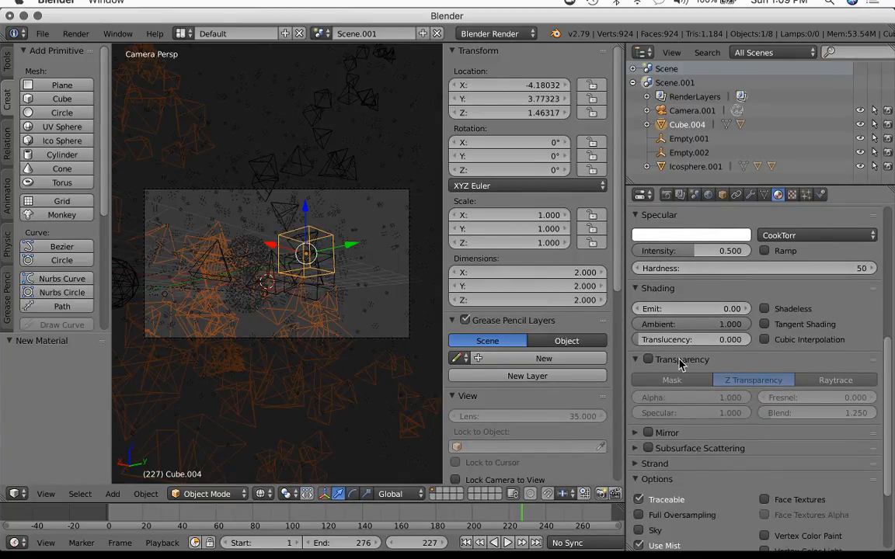
pyautogui.click(680, 363)
pyautogui.click(674, 362)
pyautogui.click(648, 359)
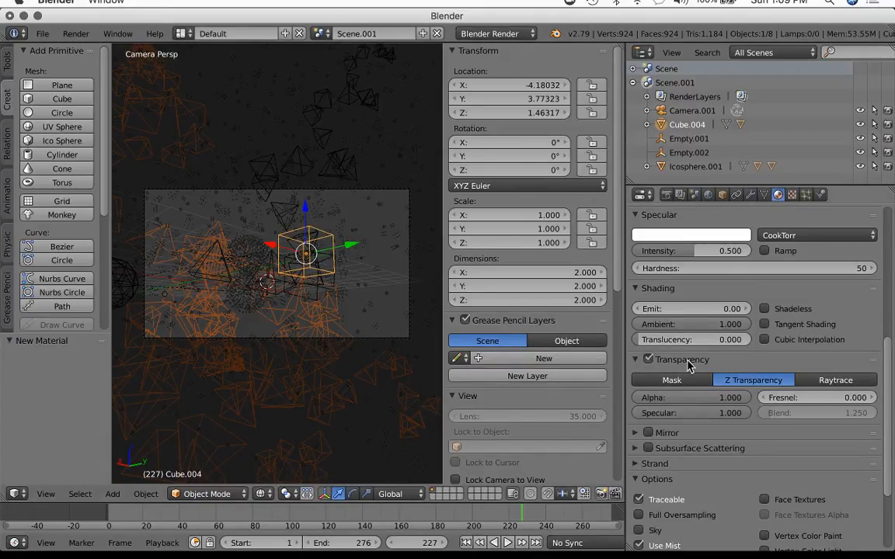
pyautogui.click(684, 361)
pyautogui.click(648, 360)
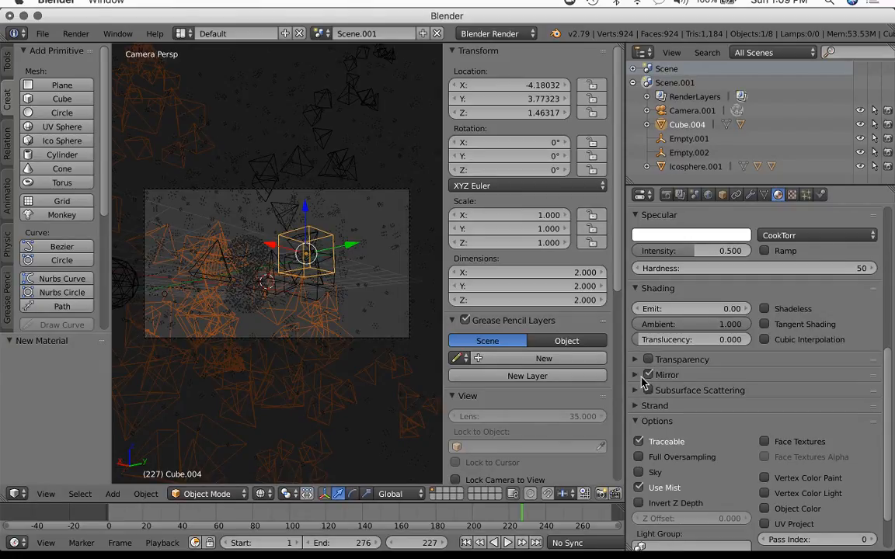
# Give the parent cube's material a mirror reflectivity of 0.389 and a Fresnel of 3.200, and test-render the current frame.
pyautogui.click(642, 377)
pyautogui.moveTo(682, 396); pyautogui.dragTo(855, 398)
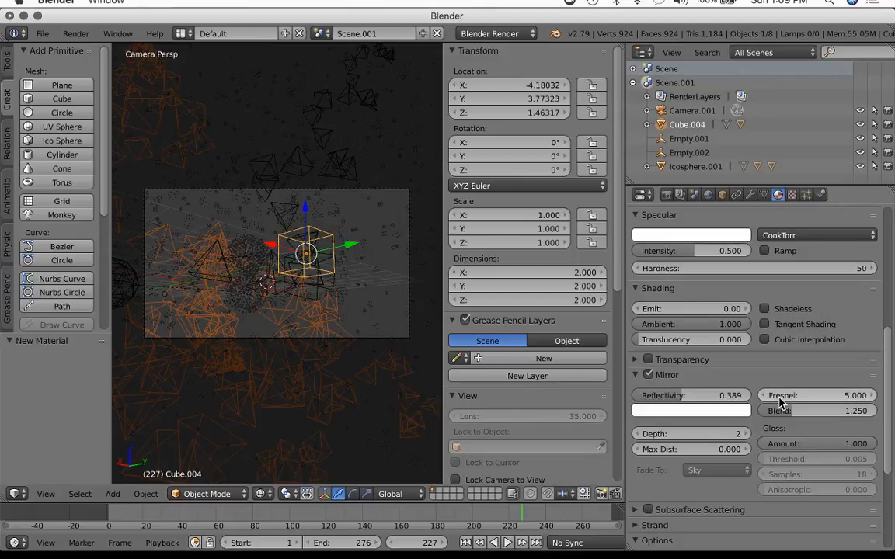
pyautogui.moveTo(782, 402); pyautogui.dragTo(764, 401)
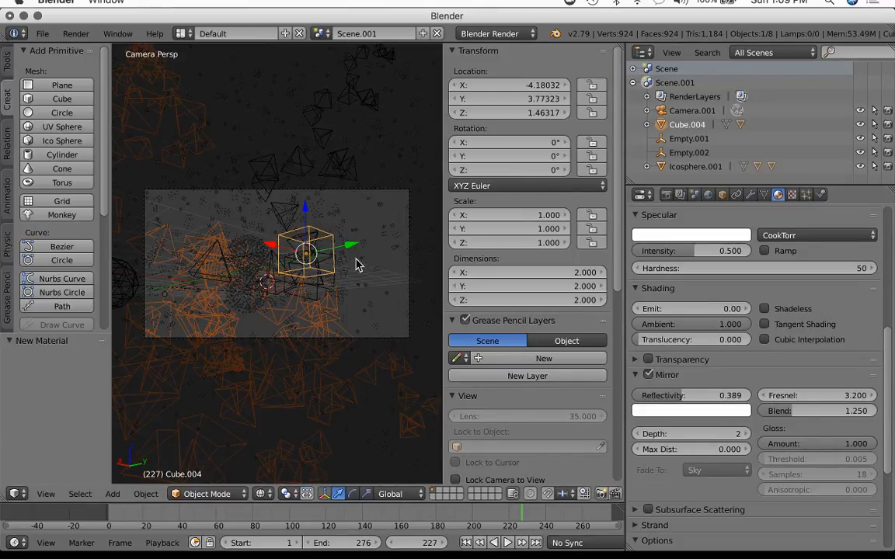
pyautogui.press('F12')
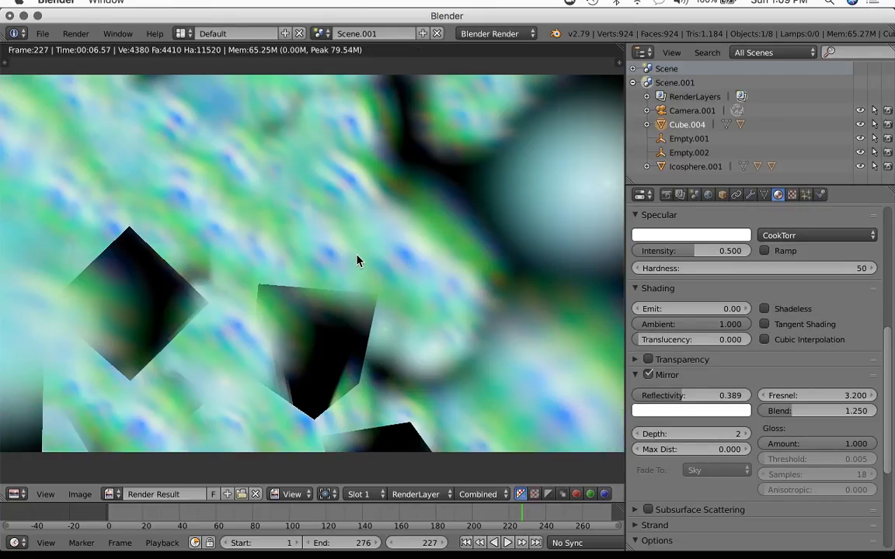
pyautogui.press('Escape')
# Assign a separate copy of the existing material named Material to the arrayed pyramid.
pyautogui.rightClick(261, 286)
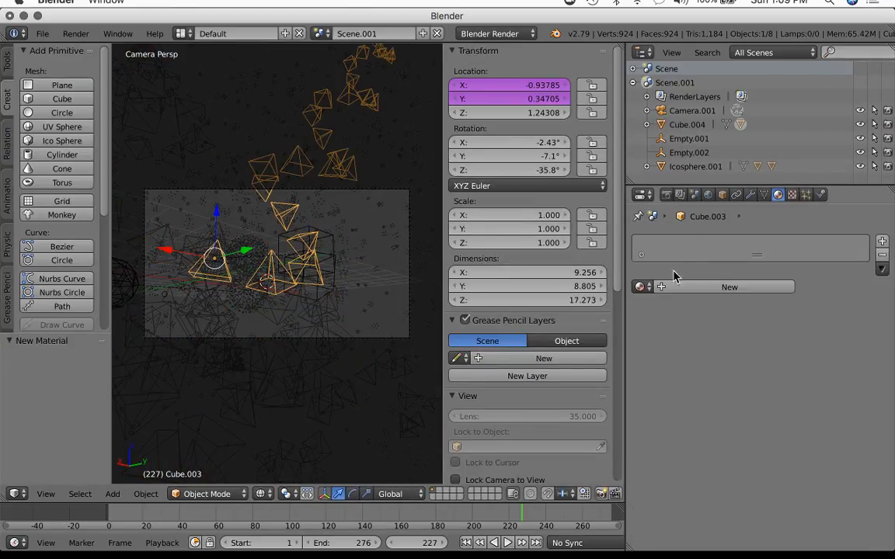
pyautogui.click(640, 287)
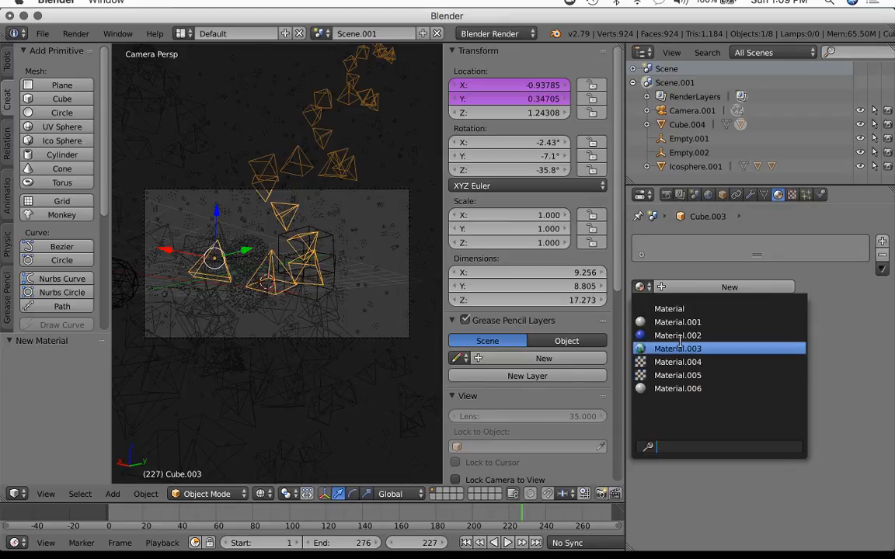
pyautogui.click(670, 308)
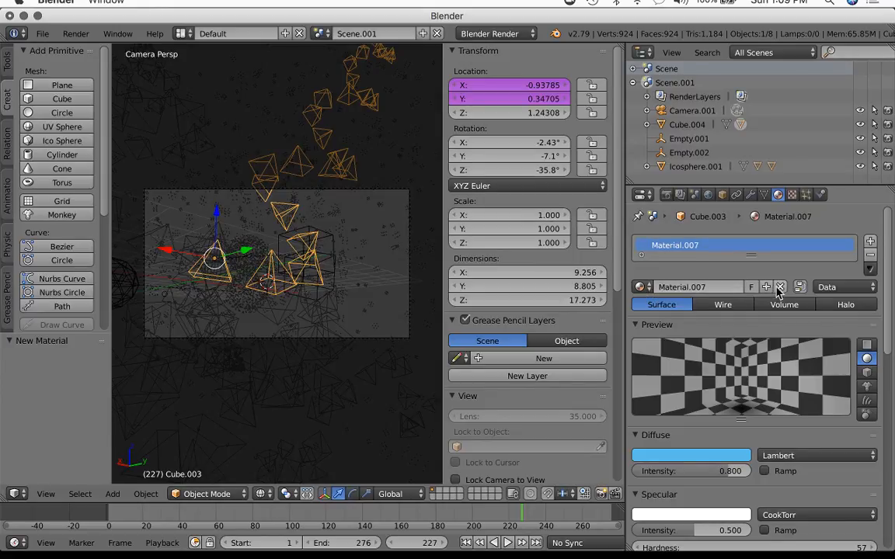
# Replace the arrayed pyramid's current material with a newly created one.
pyautogui.click(781, 287)
pyautogui.click(681, 287)
pyautogui.scroll(-10, 715, 430)
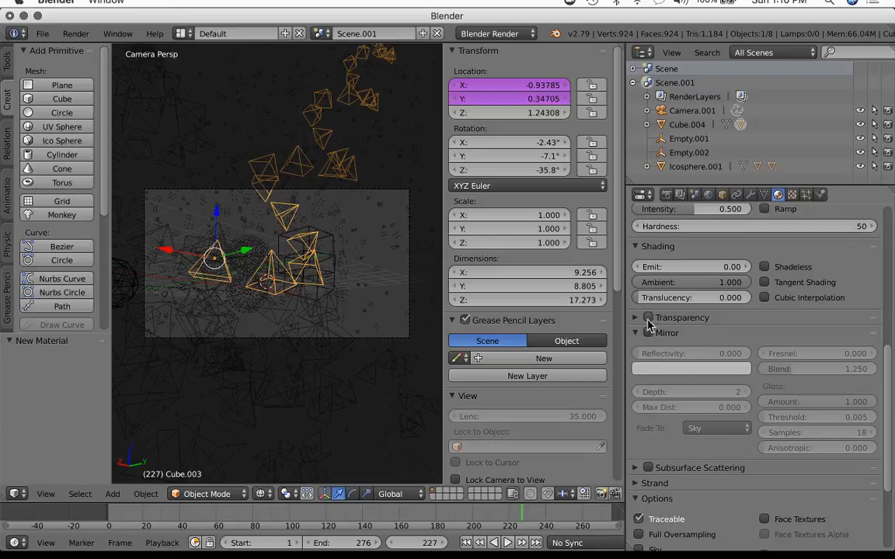
# Try a mirror reflectivity of 0.414 with subsurface scattering on the pyramid's new material in a test render, and disable both effects.
pyautogui.click(648, 333)
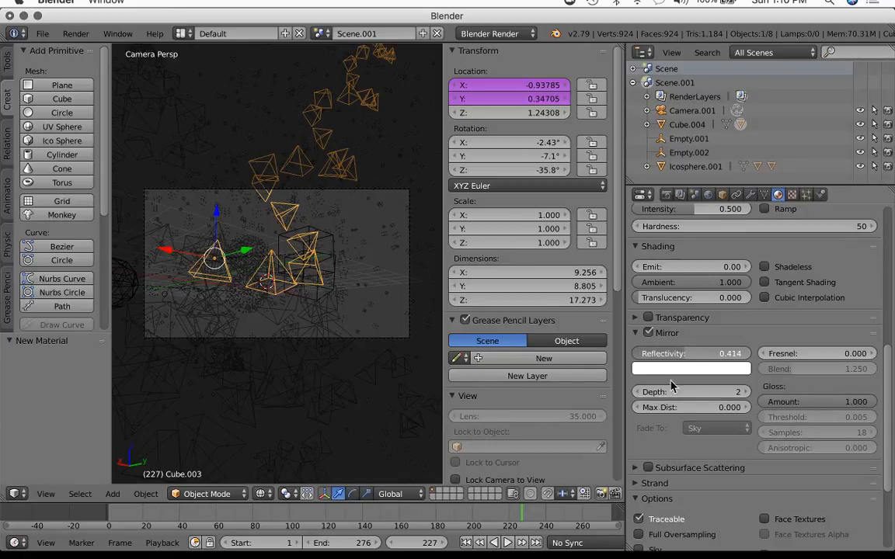
pyautogui.click(637, 469)
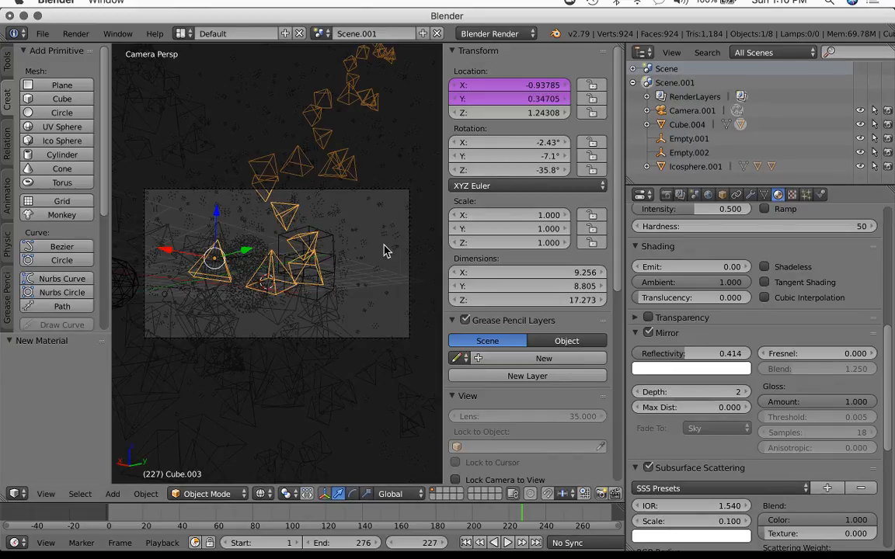
pyautogui.press('F12')
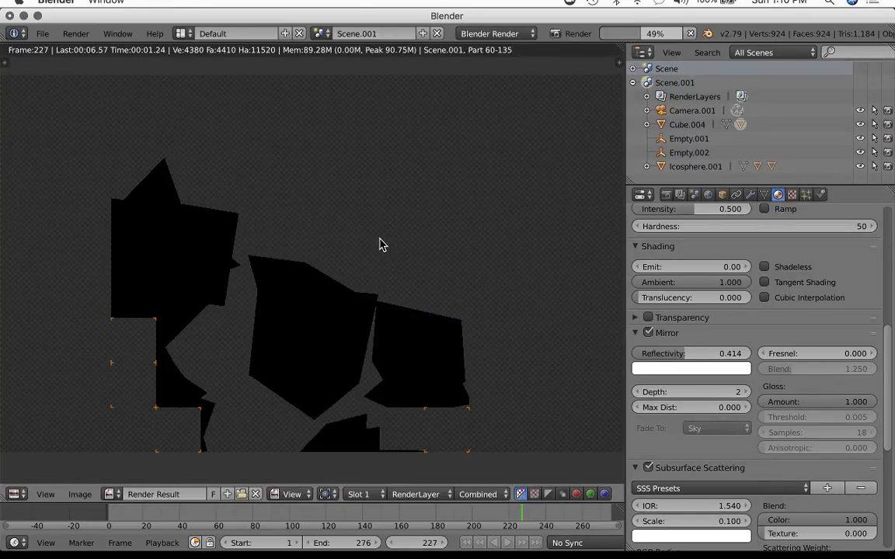
pyautogui.press('F12')
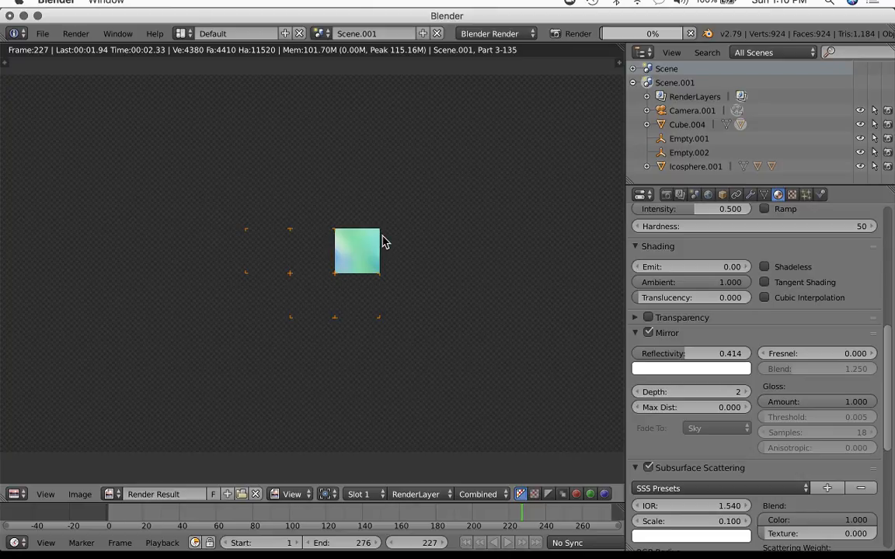
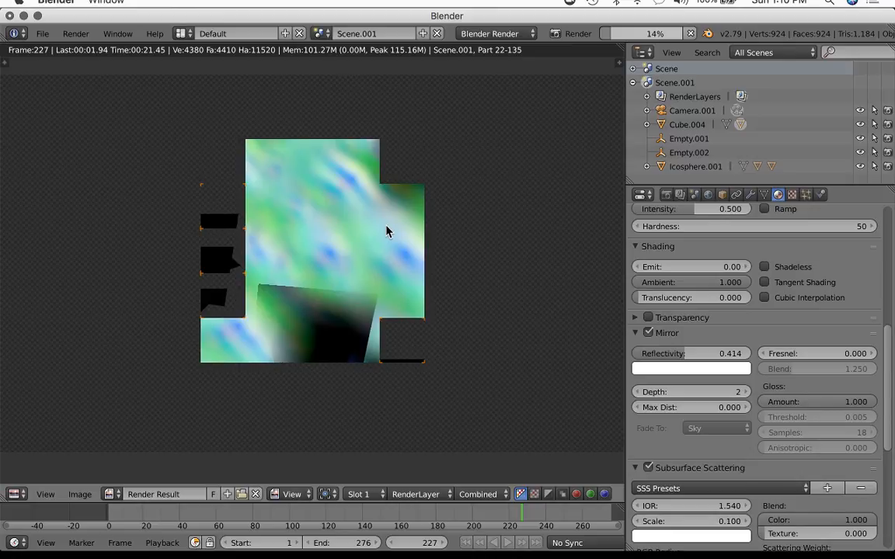
pyautogui.press('Escape')
pyautogui.press('Escape')
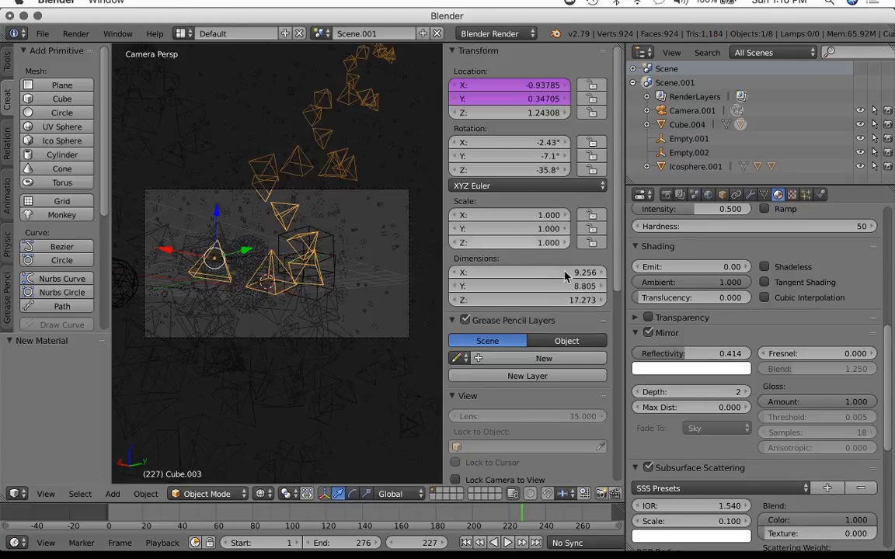
pyautogui.click(650, 469)
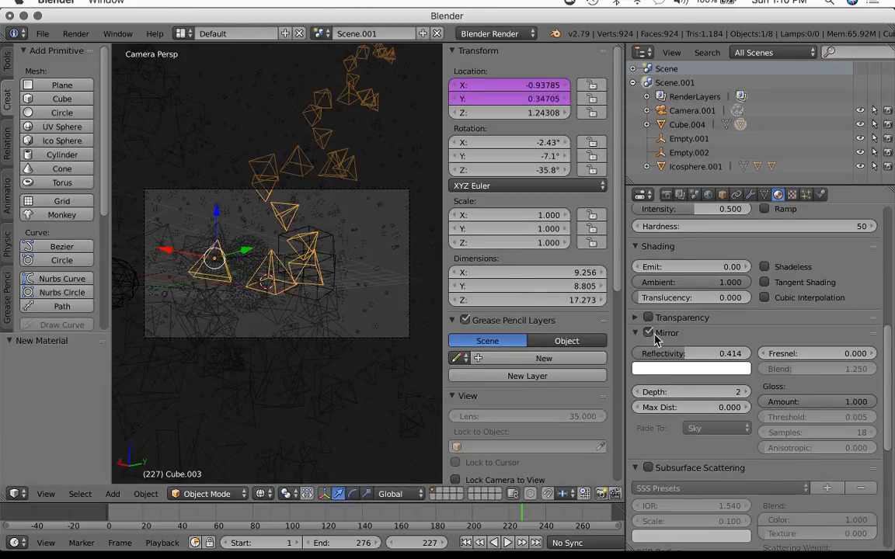
pyautogui.click(649, 334)
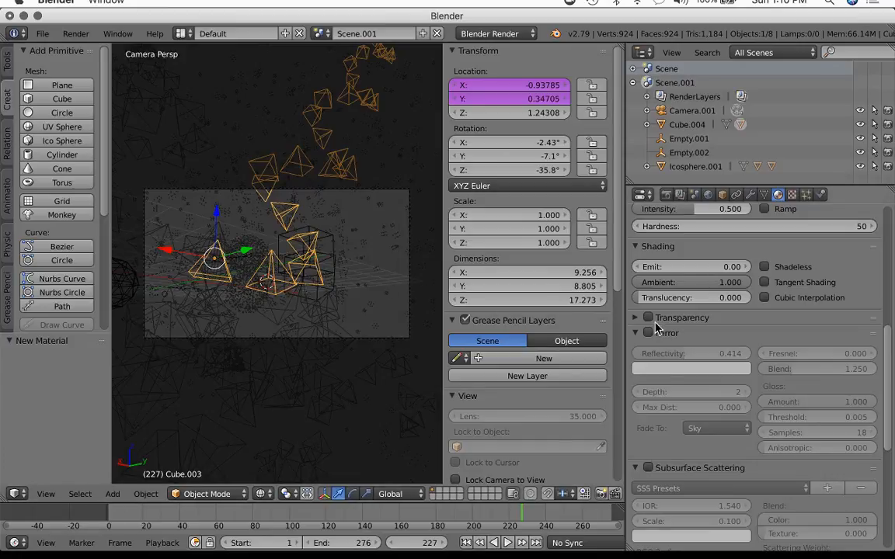
# Enable Z Transparency on the pyramid's material with an alpha of 0.318 and display the scene in solid shading.
pyautogui.click(646, 322)
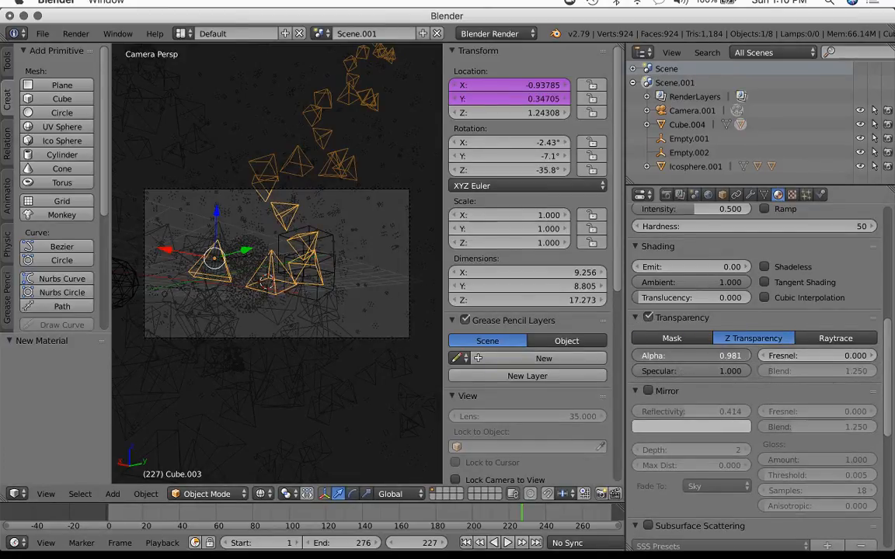
pyautogui.moveTo(675, 355); pyautogui.dragTo(675, 357)
pyautogui.press('z')
pyautogui.press('z')
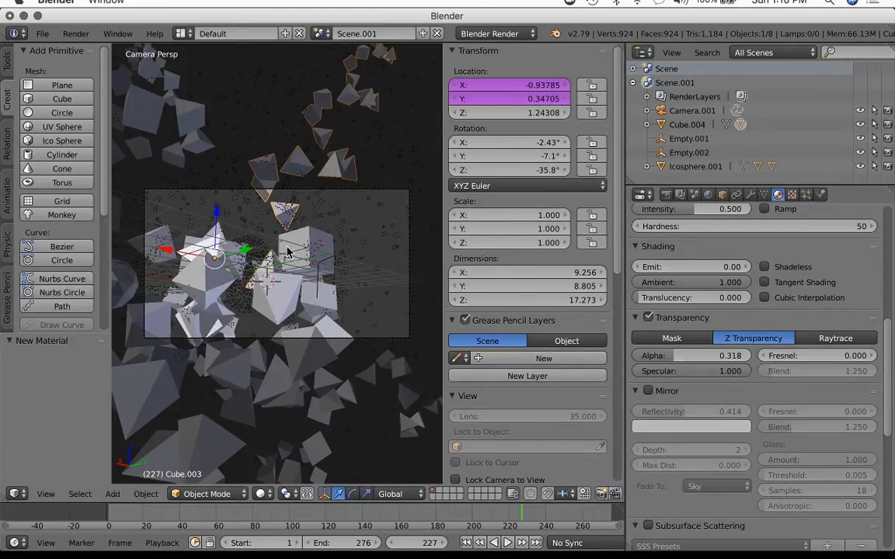
# Bevel the pyramid's entire mesh with an offset of about 1.989 and show the result in solid shading.
pyautogui.press('Tab')
pyautogui.press('a')
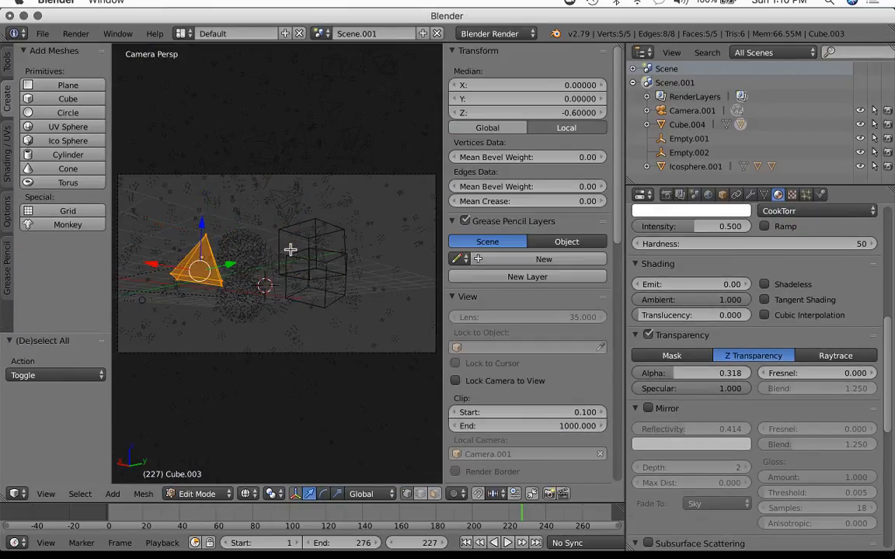
pyautogui.hotkey('ctrl', 'b')
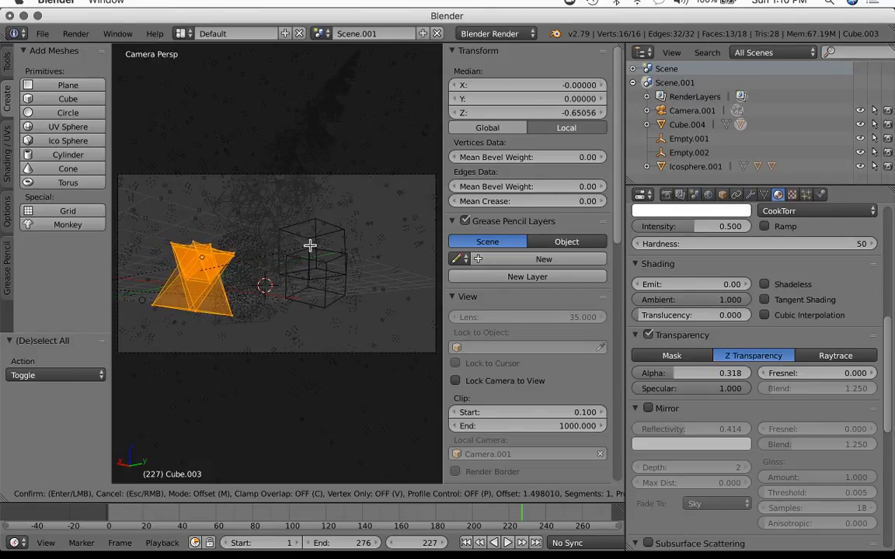
pyautogui.click(314, 244)
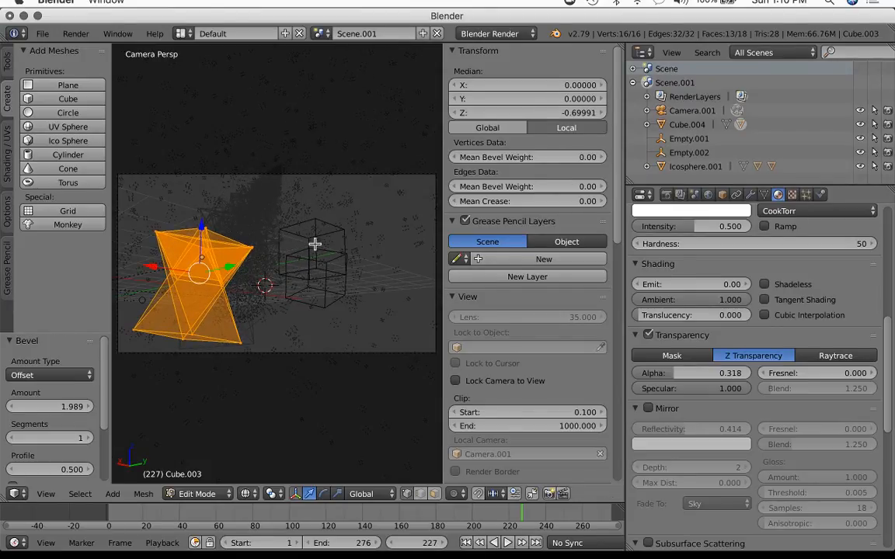
pyautogui.press('z')
pyautogui.scroll(2, 315, 244)
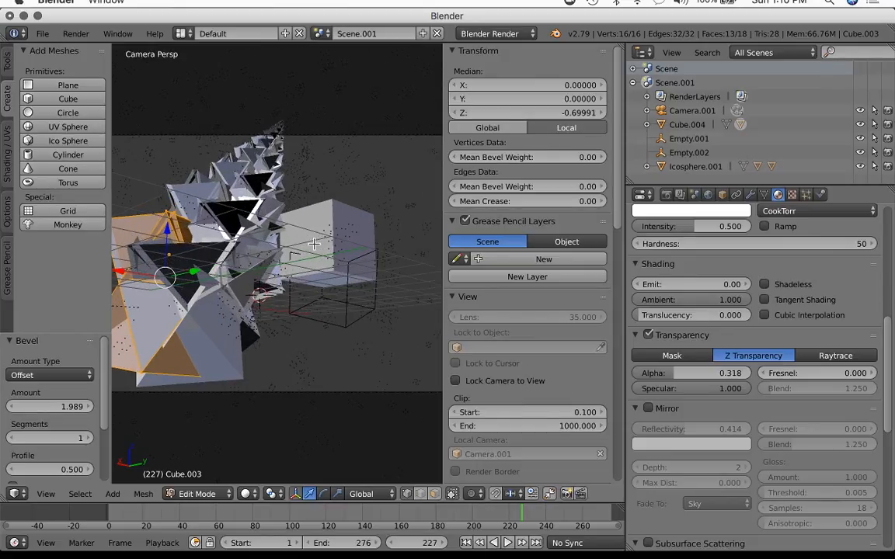
# Test-render the current frame with the transparent beveled pyramid, close the render, and return to Object Mode.
pyautogui.press('F12')
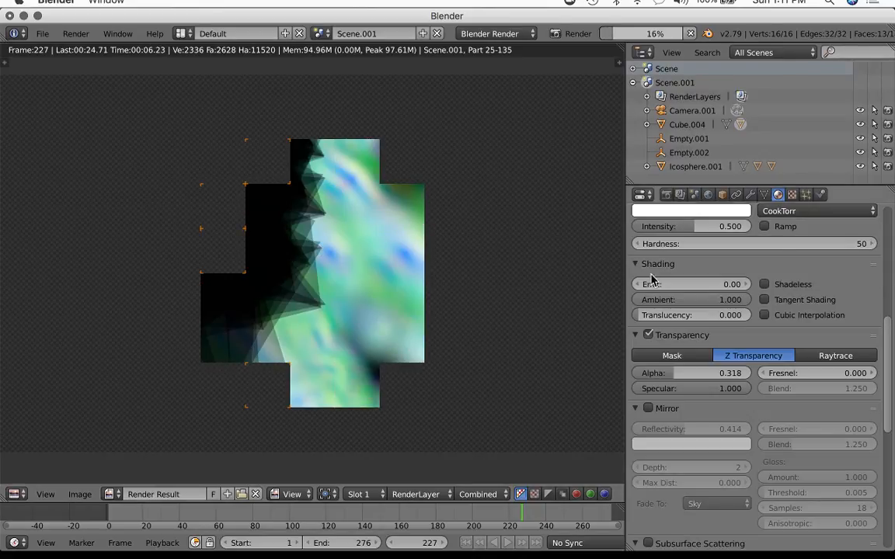
pyautogui.scroll(2, 737, 298)
pyautogui.scroll(5, 737, 297)
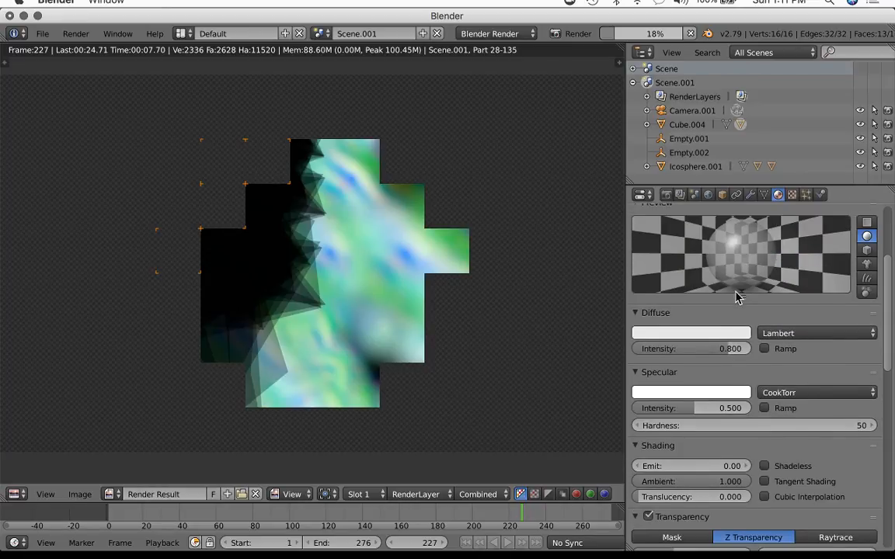
pyautogui.scroll(-2, 737, 298)
pyautogui.scroll(-2, 736, 297)
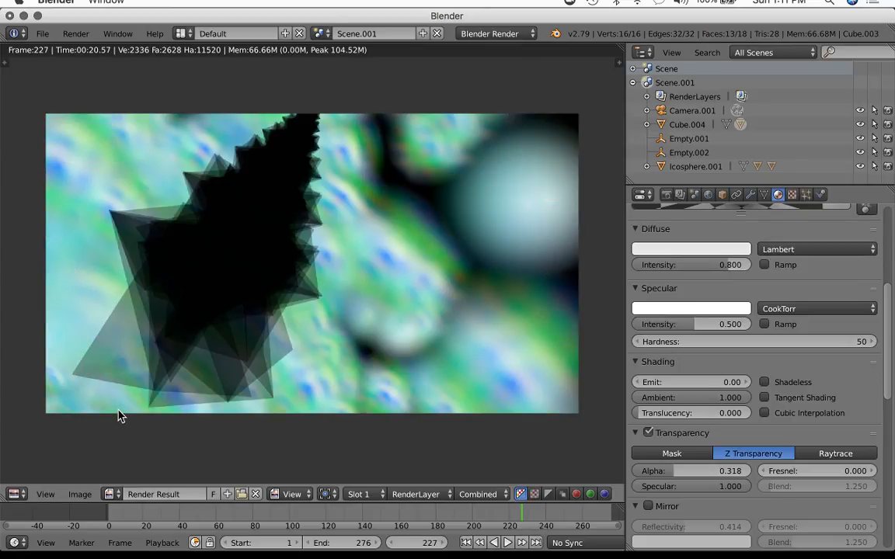
pyautogui.click(68, 495)
pyautogui.press('Escape')
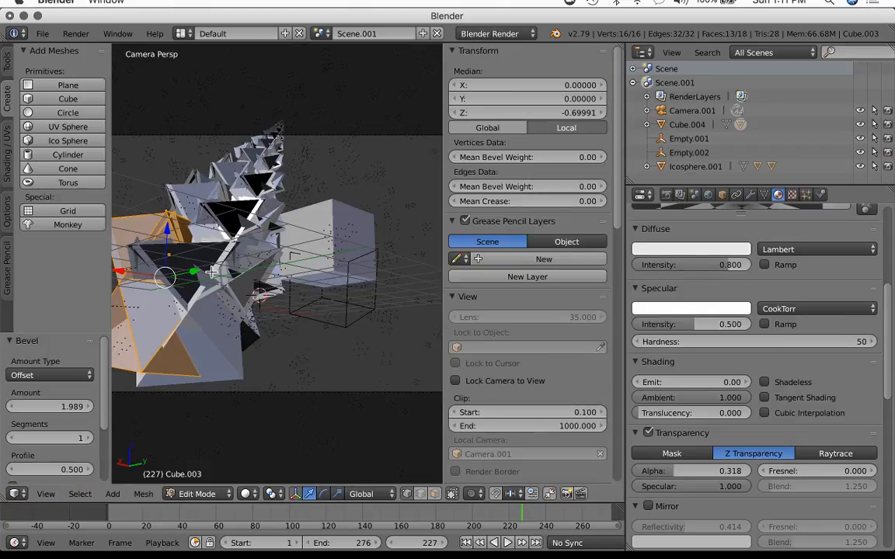
pyautogui.press('Tab')
pyautogui.rightClick(216, 268)
pyautogui.scroll(-3, 217, 267)
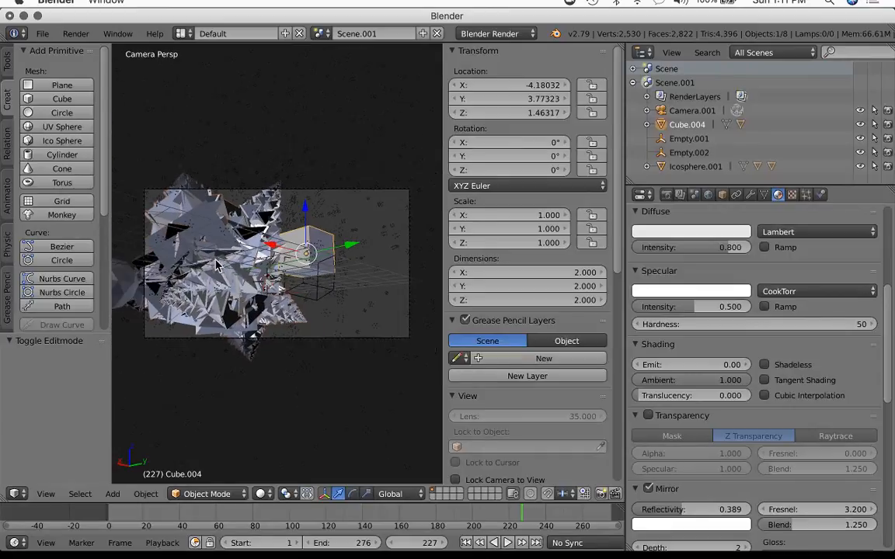
pyautogui.scroll(2, 217, 267)
pyautogui.press('r')
pyautogui.press('r')
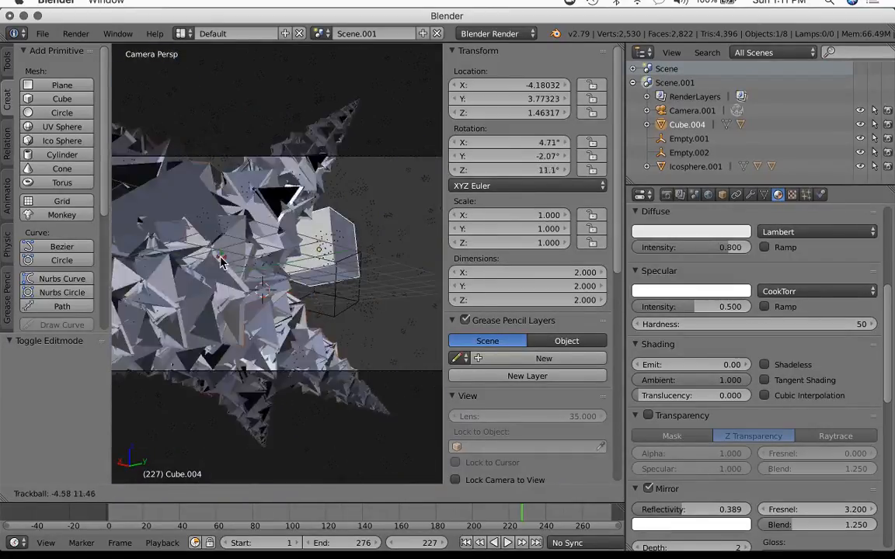
pyautogui.press('Escape')
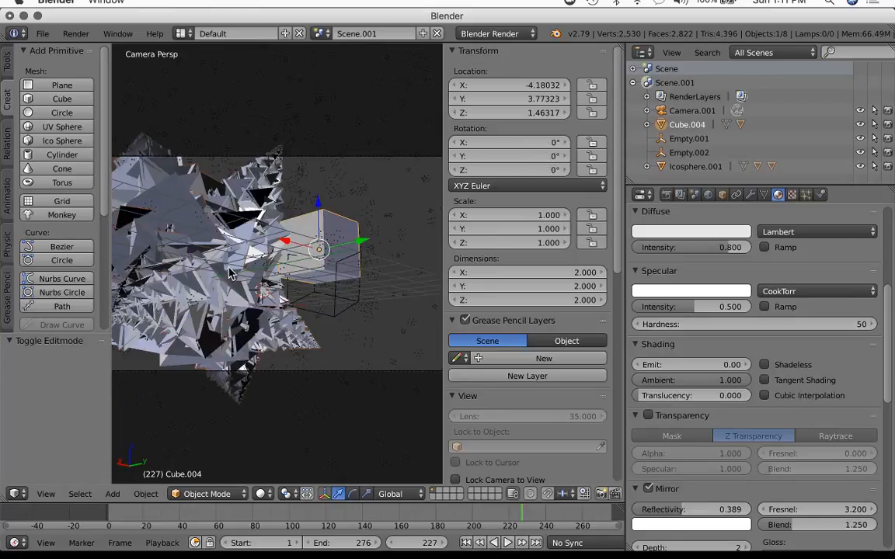
pyautogui.press('s')
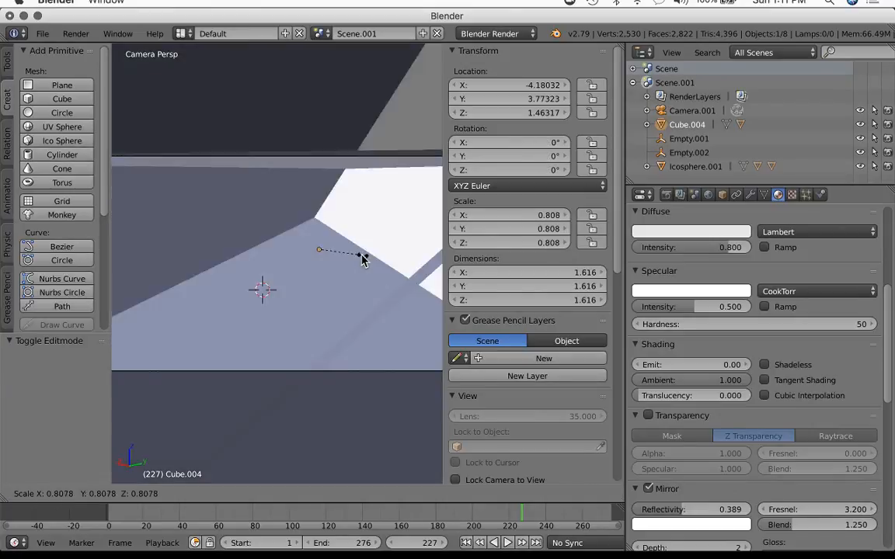
pyautogui.press('Escape')
# Scale Empty.002 to about 0.866 and move it to about X -4.83, Y 4.12, Z 0.42.
pyautogui.rightClick(358, 328)
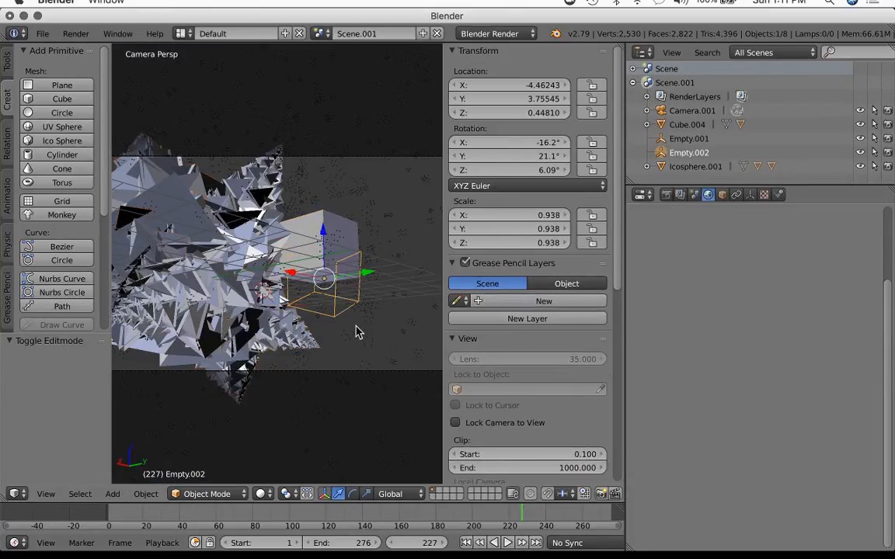
pyautogui.press('s')
pyautogui.click(355, 326)
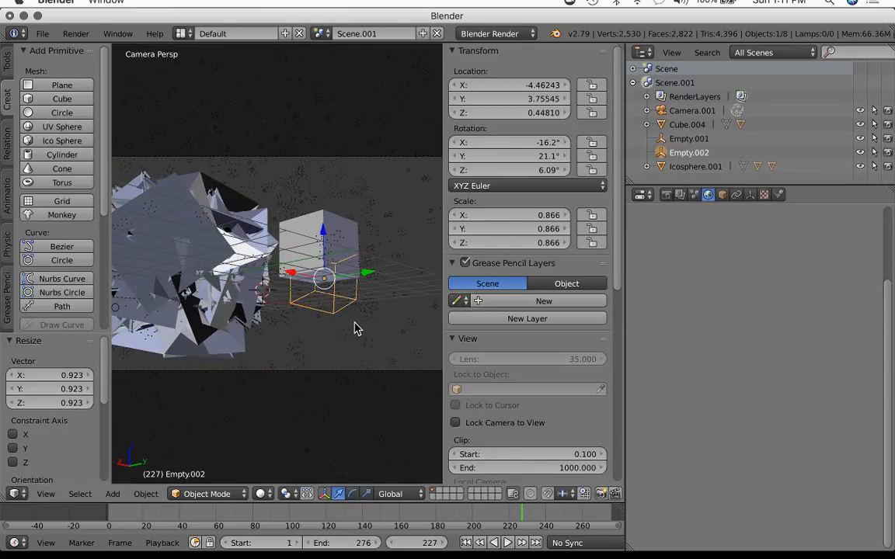
pyautogui.press('g')
pyautogui.click(370, 326)
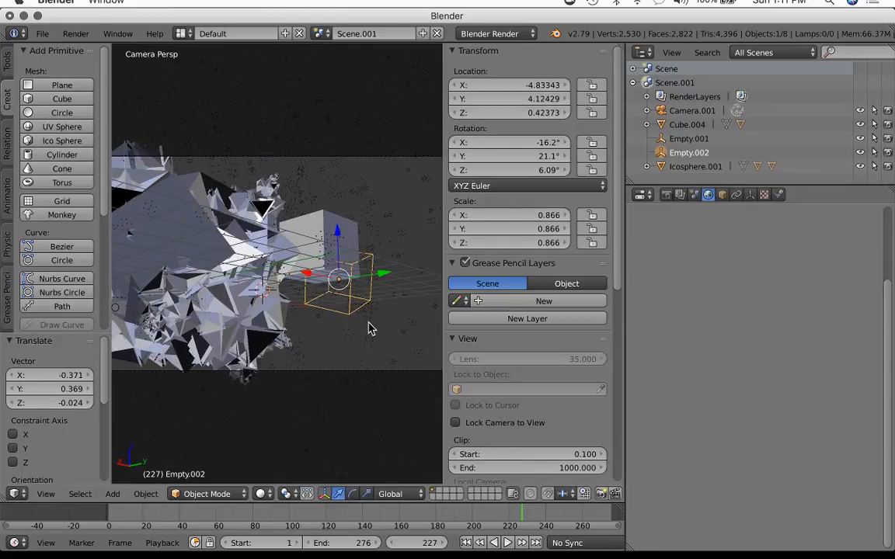
# Rotate Empty.002 to about X -19.7°, Y 12.9°, Z -37.6° and move it to about X -4.47, Y 3.82, Z 0.62.
pyautogui.press('r')
pyautogui.press('r')
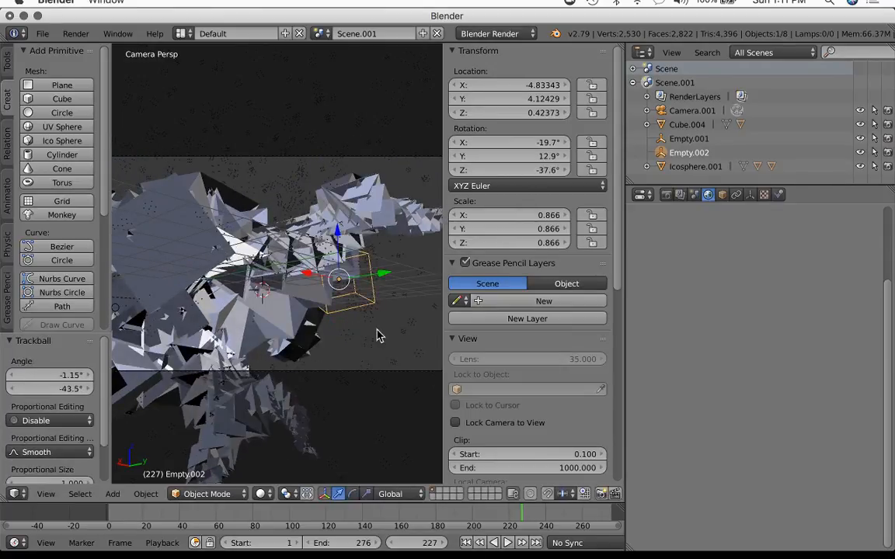
pyautogui.press('g')
pyautogui.click(366, 321)
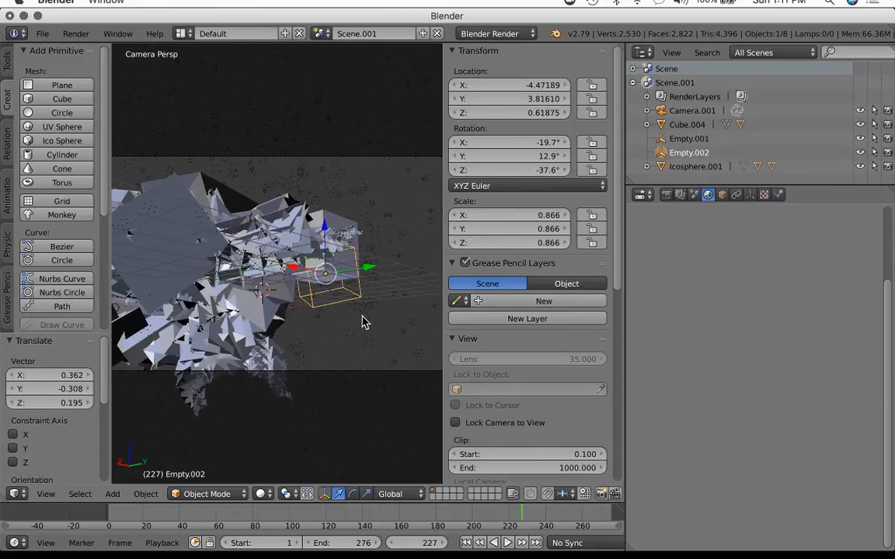
# Shift the camera by about X 0.25, Y -0.36, Z -0.37, select the parent cube, and render the current frame.
pyautogui.rightClick(326, 380)
pyautogui.press('g')
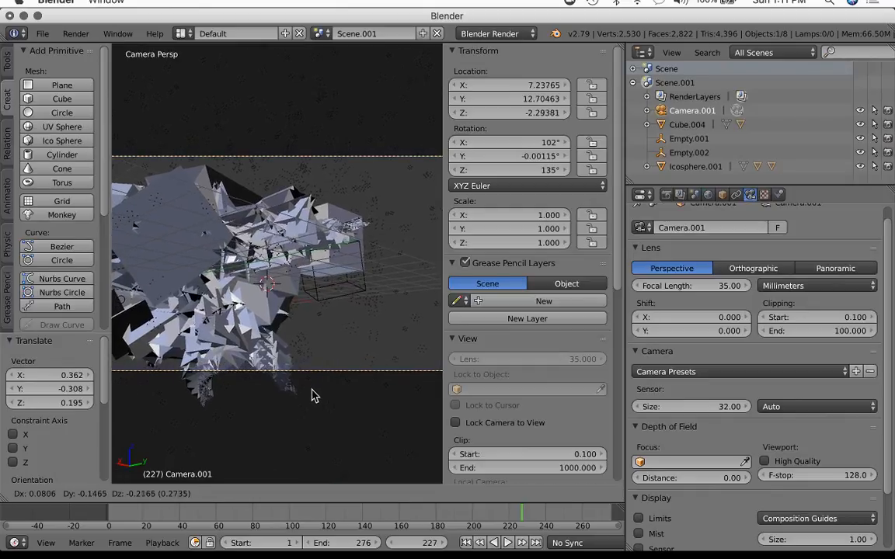
pyautogui.click(236, 310)
pyautogui.rightClick(286, 288)
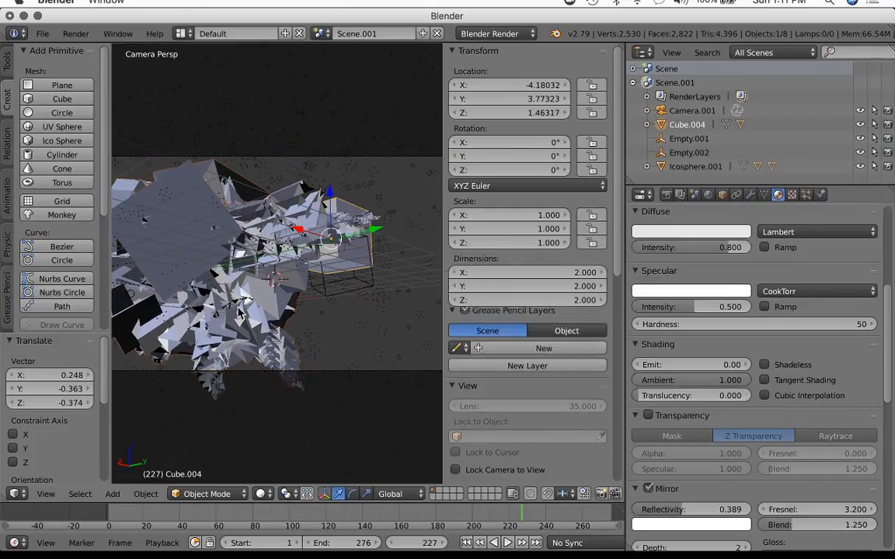
pyautogui.press('F12')
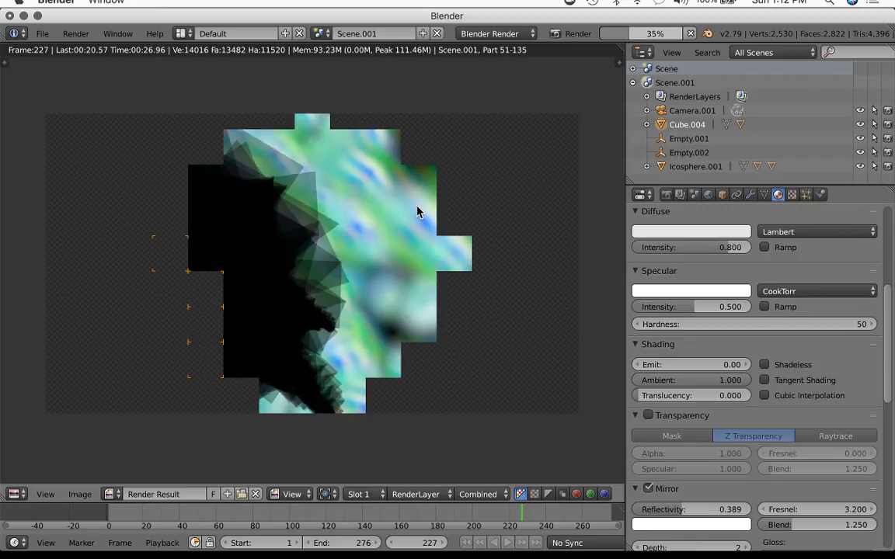
# Switch the Properties editor area to a Python Console.
pyautogui.click(642, 194)
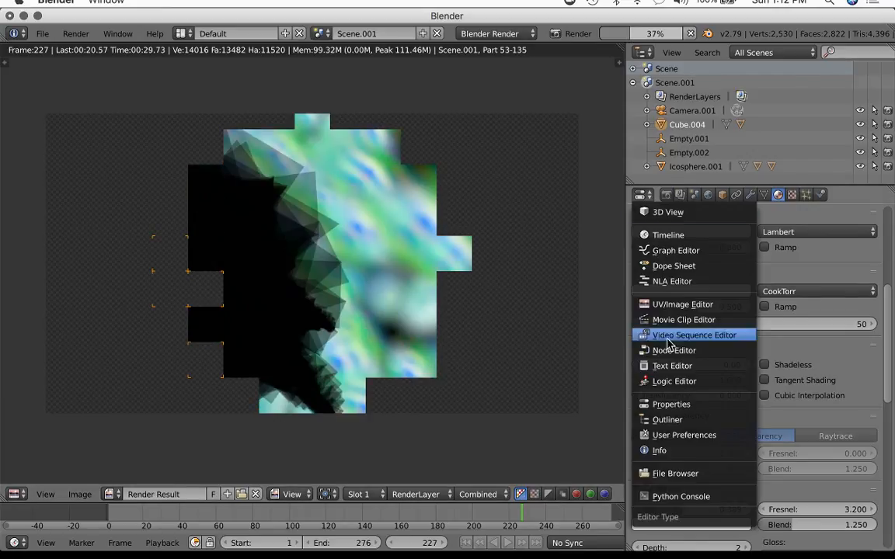
pyautogui.click(673, 496)
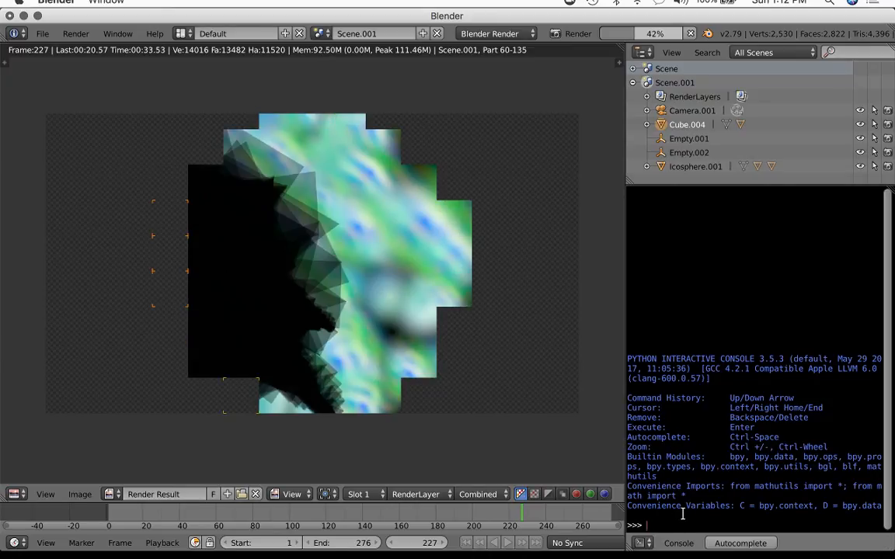
pyautogui.write('f')
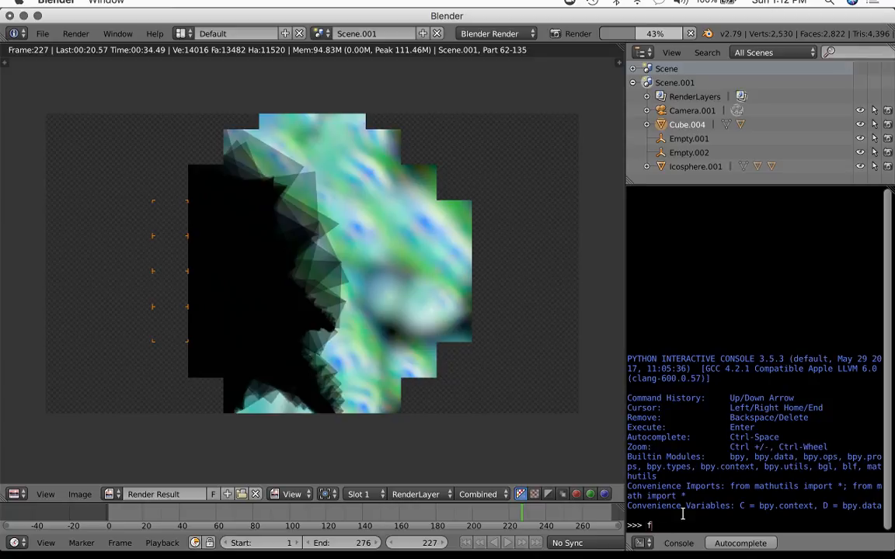
pyautogui.write('rame = bpy.')
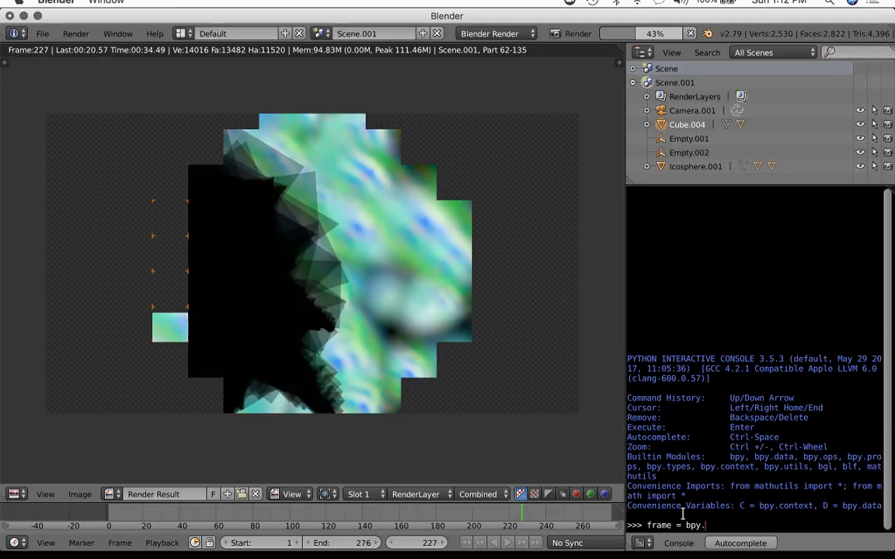
pyautogui.write('d')
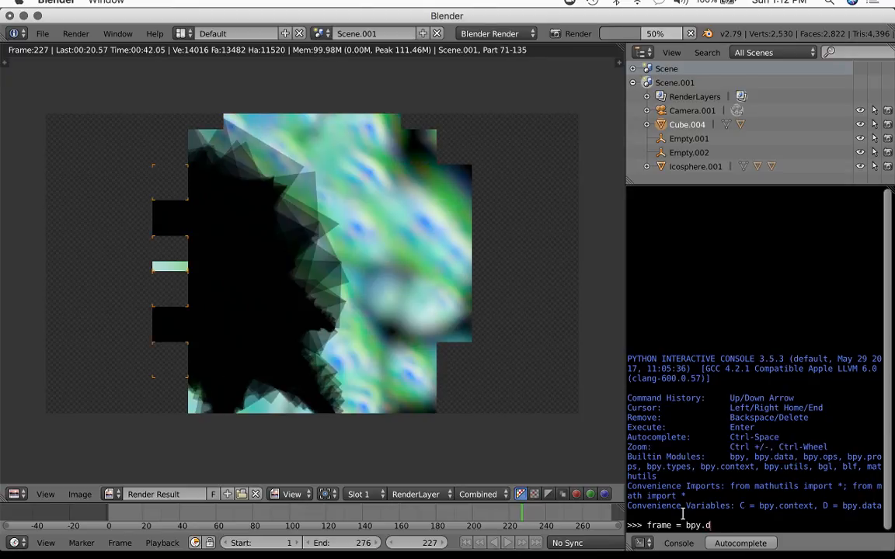
pyautogui.write('ata.s')
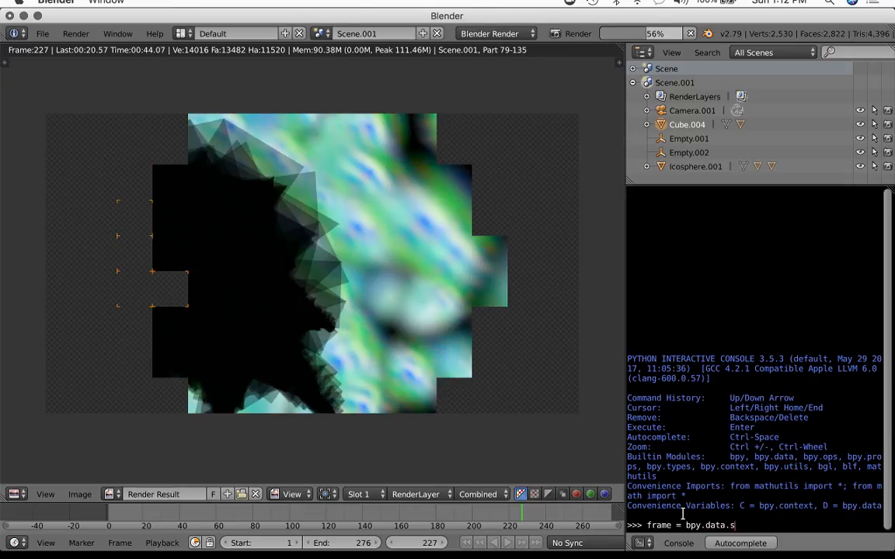
pyautogui.press('Tab')
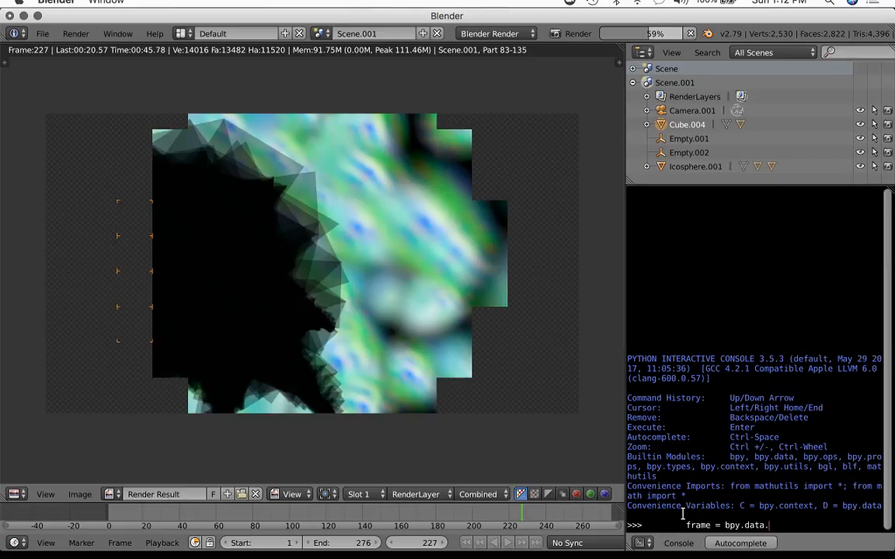
pyautogui.press('BackSpace')
pyautogui.press('BackSpace')
pyautogui.press('BackSpace')
pyautogui.press('BackSpace')
pyautogui.press('BackSpace')
pyautogui.press('BackSpace')
pyautogui.press('BackSpace')
pyautogui.press('BackSpace')
pyautogui.press('BackSpace')
pyautogui.press('BackSpace')
pyautogui.press('BackSpace')
pyautogui.press('BackSpace')
pyautogui.press('BackSpace')
pyautogui.press('BackSpace')
pyautogui.press('BackSpace')
pyautogui.press('BackSpace')
pyautogui.press('BackSpace')
pyautogui.press('BackSpace')
pyautogui.press('BackSpace')
pyautogui.press('BackSpace')
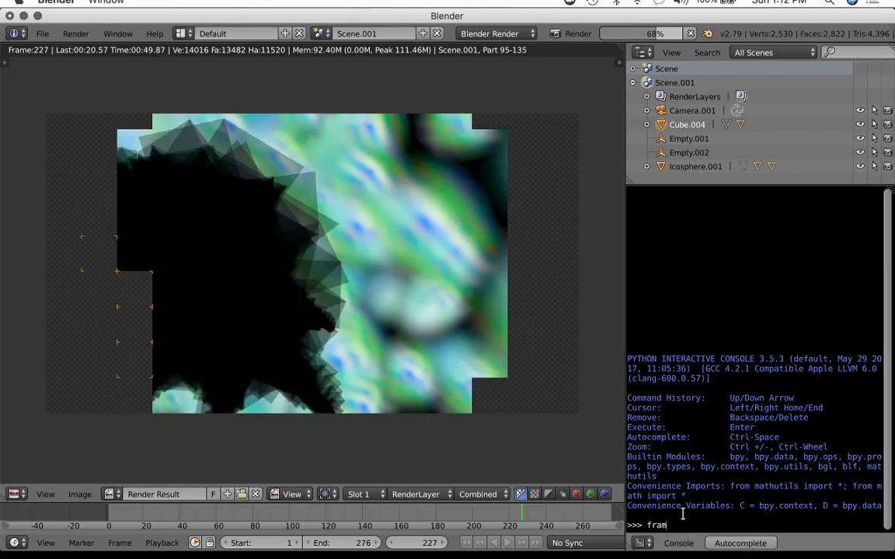
# Evaluate bpy.data.scenes[1] in the Python Console and recall the expression for further editing.
pyautogui.write('bpy.data')
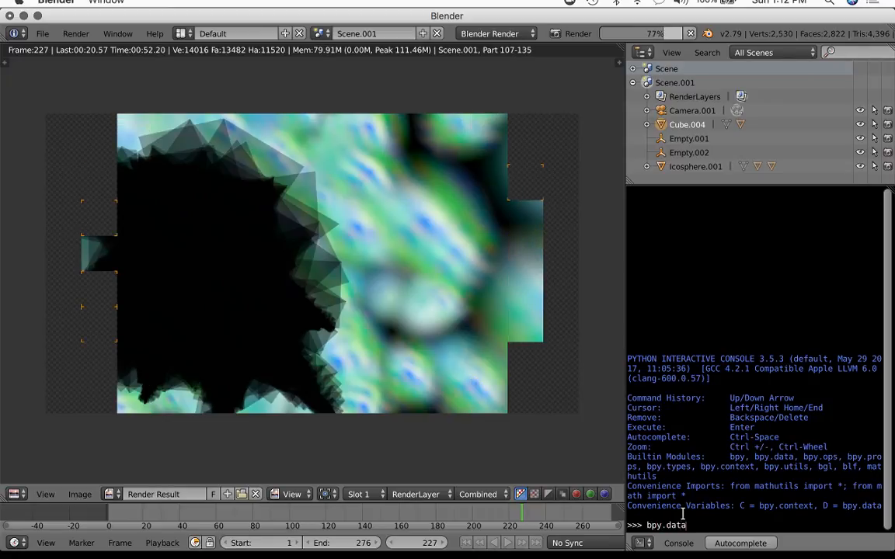
pyautogui.write('.scenes[1]')
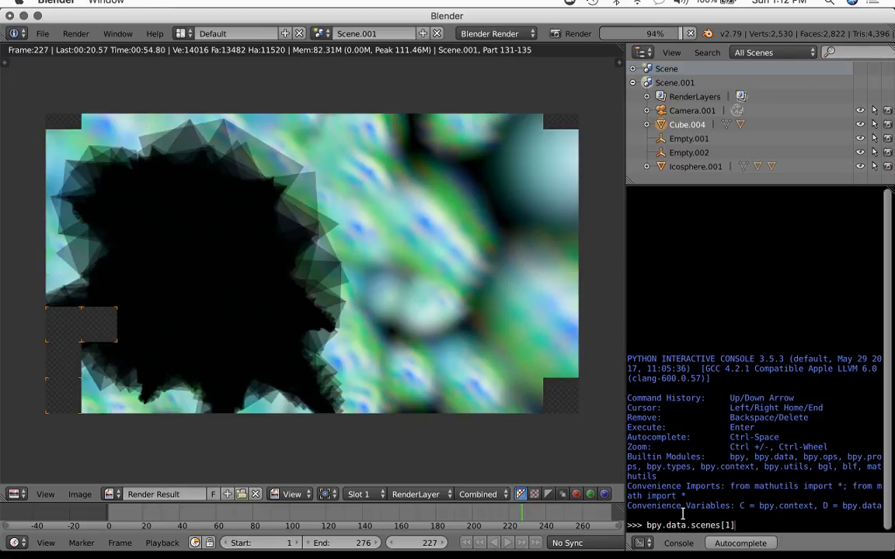
pyautogui.press('Return')
pyautogui.press('Up')
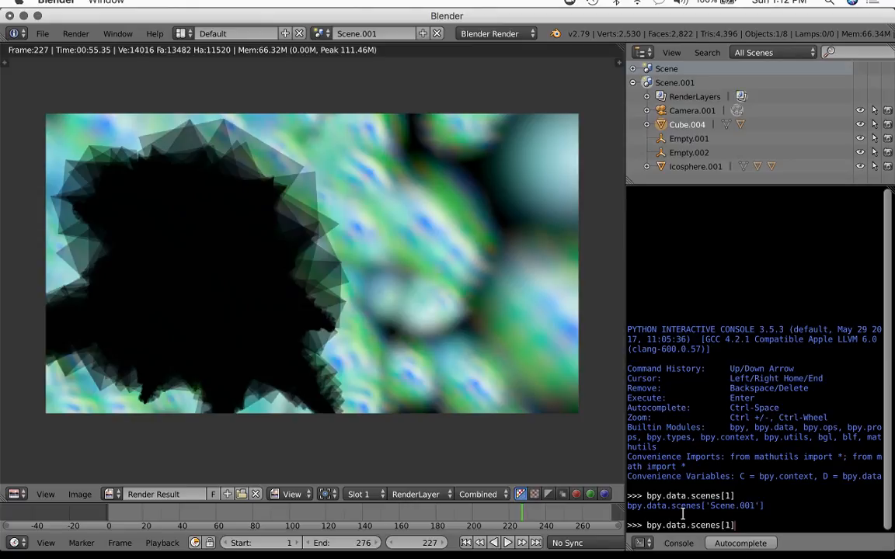
pyautogui.write('.cur')
pyautogui.press('Tab')
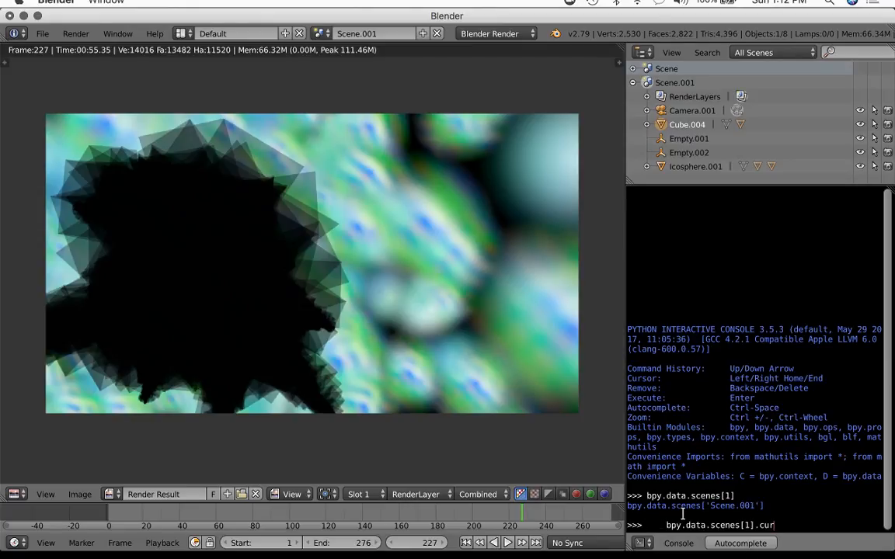
pyautogui.hotkey('ctrl', 'space')
pyautogui.write('[')
pyautogui.hotkey('ctrl', 'space')
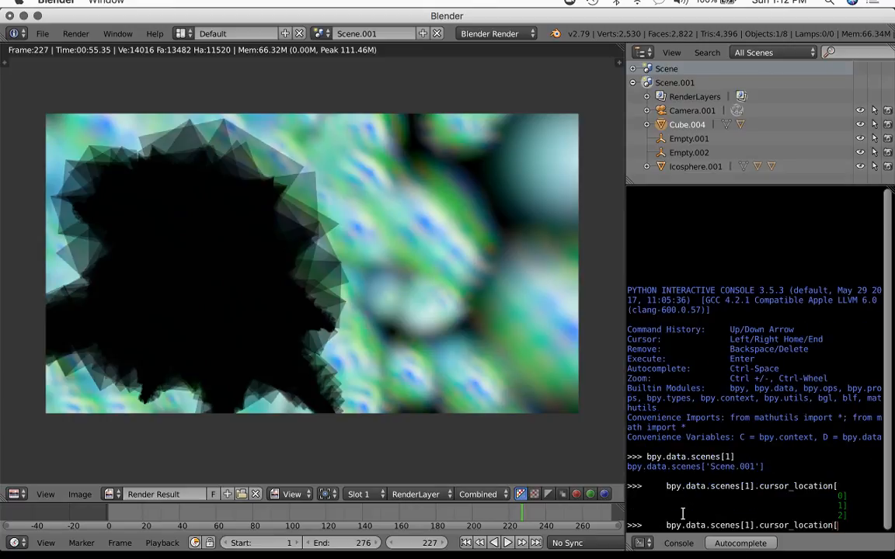
pyautogui.press('BackSpace')
pyautogui.press('BackSpace')
pyautogui.press('BackSpace')
pyautogui.press('BackSpace')
pyautogui.press('BackSpace')
pyautogui.press('BackSpace')
pyautogui.press('BackSpace')
pyautogui.press('BackSpace')
pyautogui.press('BackSpace')
pyautogui.press('BackSpace')
pyautogui.press('BackSpace')
pyautogui.press('BackSpace')
pyautogui.press('BackSpace')
pyautogui.press('BackSpace')
pyautogui.press('BackSpace')
pyautogui.press('BackSpace')
# Assign bpy.data.scenes[1].frame_current to the variable frame in the console, and evaluate sin(frame).
pyautogui.write('frame')
pyautogui.hotkey('ctrl', 'space')
pyautogui.write('current')
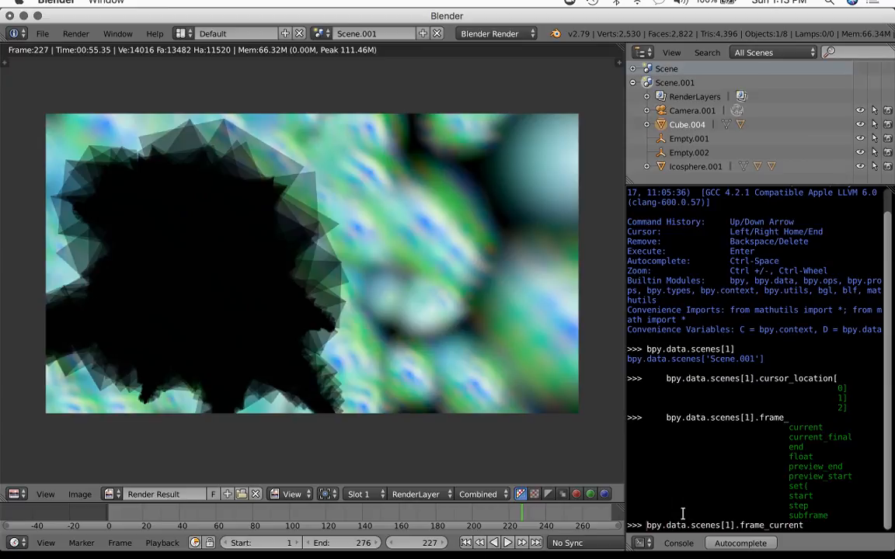
pyautogui.press('Home')
pyautogui.press('Delete')
pyautogui.press('Delete')
pyautogui.press('Delete')
pyautogui.press('Delete')
pyautogui.write('frame =')
pyautogui.press('Return')
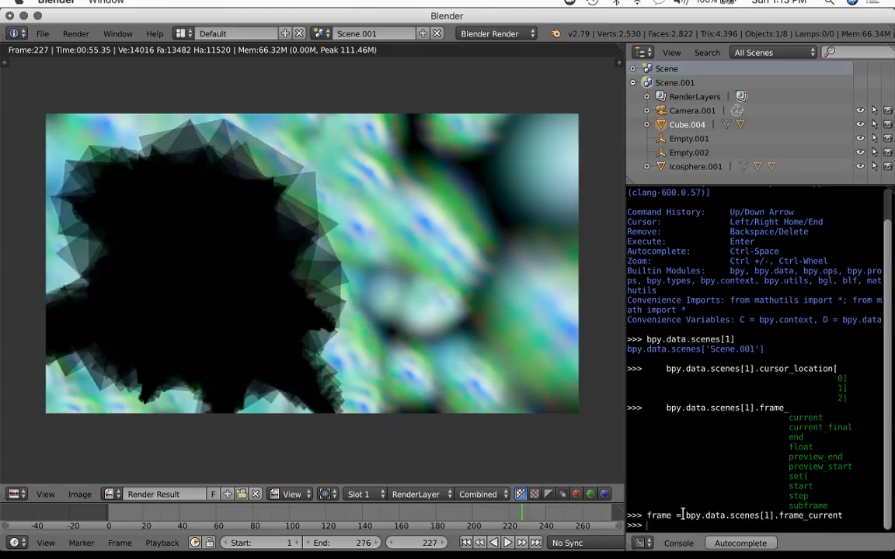
pyautogui.write('sin(frame)')
pyautogui.press('Return')
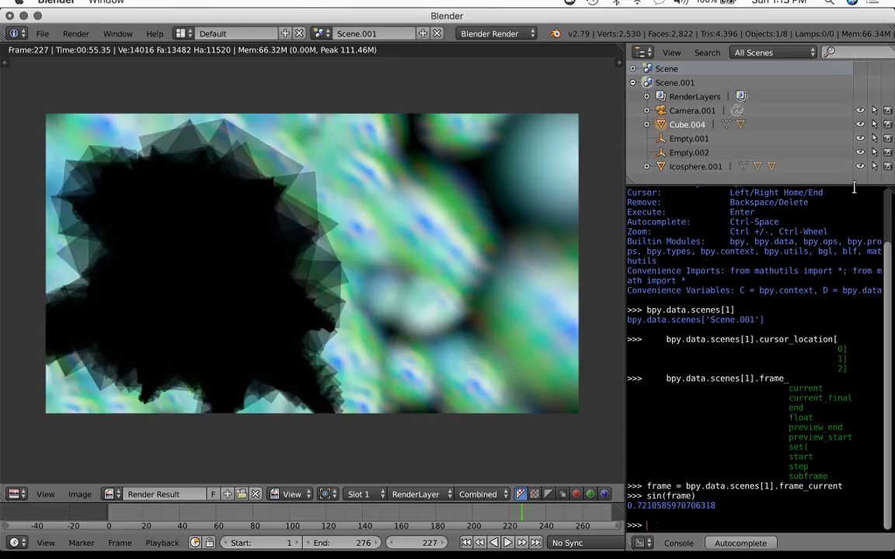
# Split the Python Console area, change the upper part to a Text Editor, and create a new text block.
pyautogui.moveTo(889, 200); pyautogui.dragTo(645, 338)
pyautogui.click(644, 334)
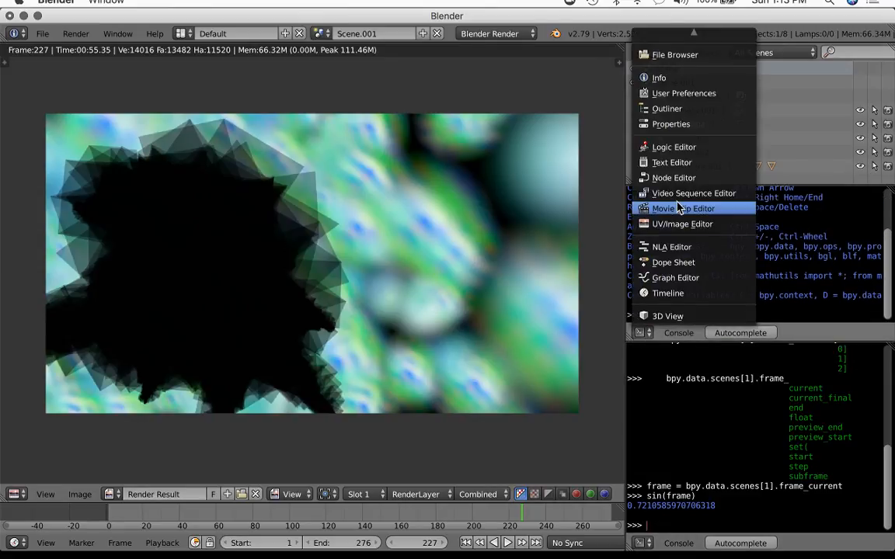
pyautogui.click(658, 154)
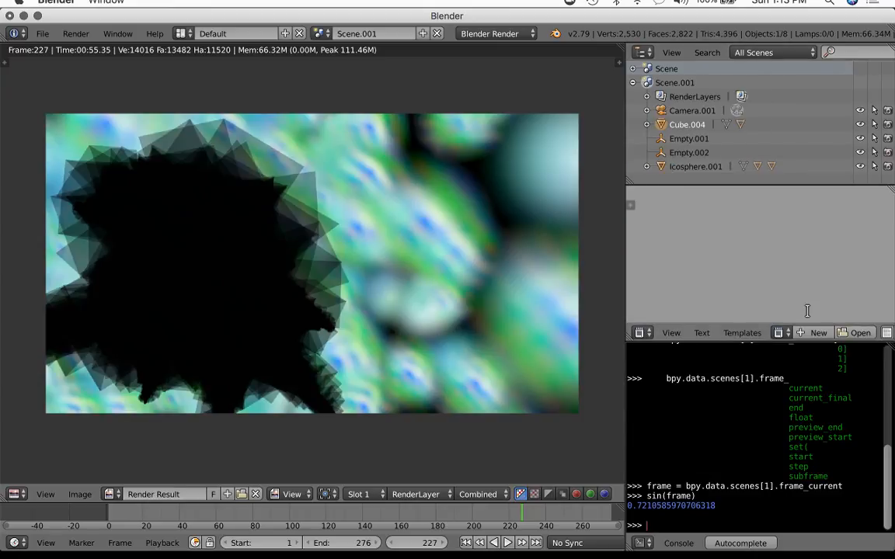
pyautogui.click(819, 333)
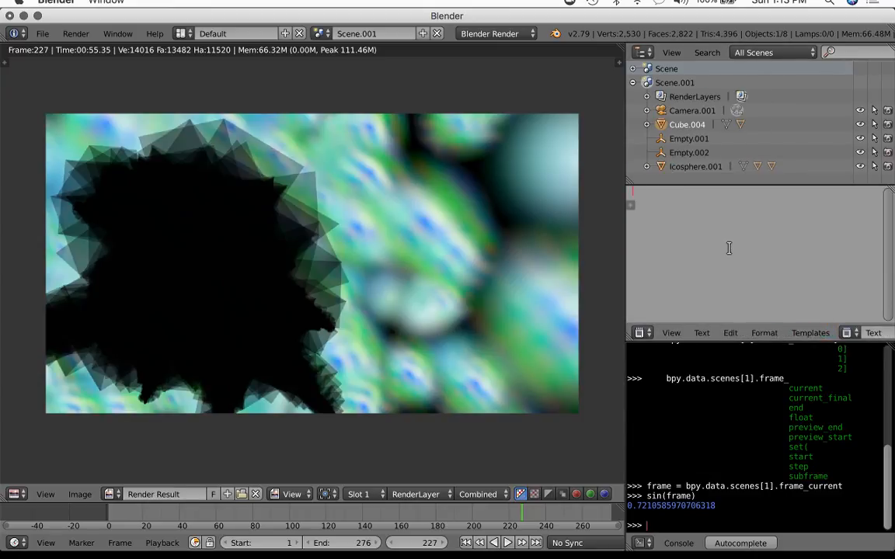
# Write "import bpy" and, copied from the console, "frame = bpy.data.scenes[1].frame_current" as the script's first two lines.
pyautogui.write('impor')
pyautogui.write(' tb')
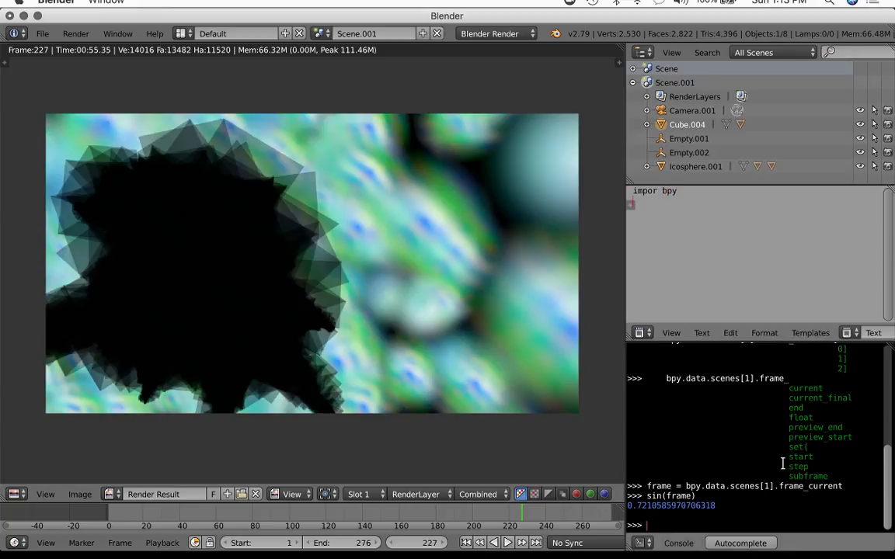
pyautogui.moveTo(647, 486); pyautogui.dragTo(843, 487)
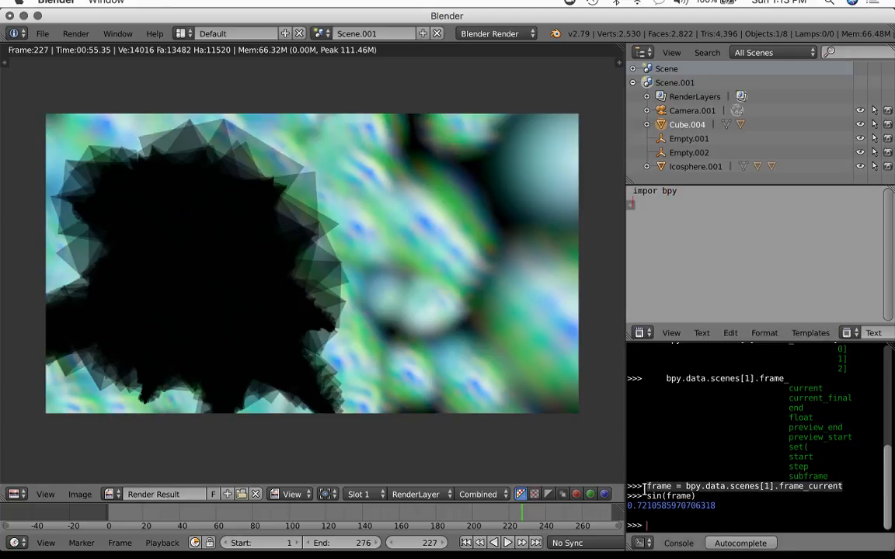
pyautogui.write('frame = bpy.data.scenes[1].frame_current')
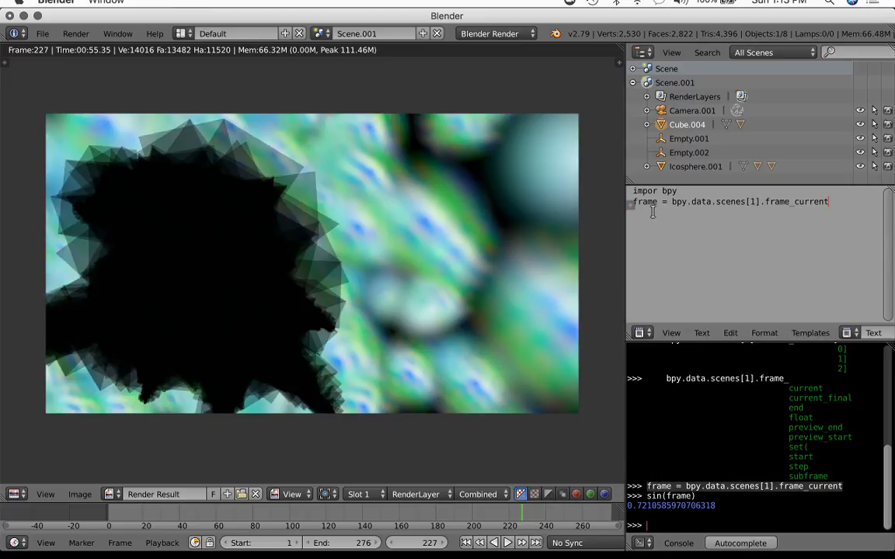
pyautogui.click(659, 191)
pyautogui.write('t')
# Enable word wrap, syntax highlighting and line numbers for the script, and add an empty third line after the frame assignment.
pyautogui.scroll(-5, 836, 334)
pyautogui.scroll(-1, 833, 333)
pyautogui.click(828, 333)
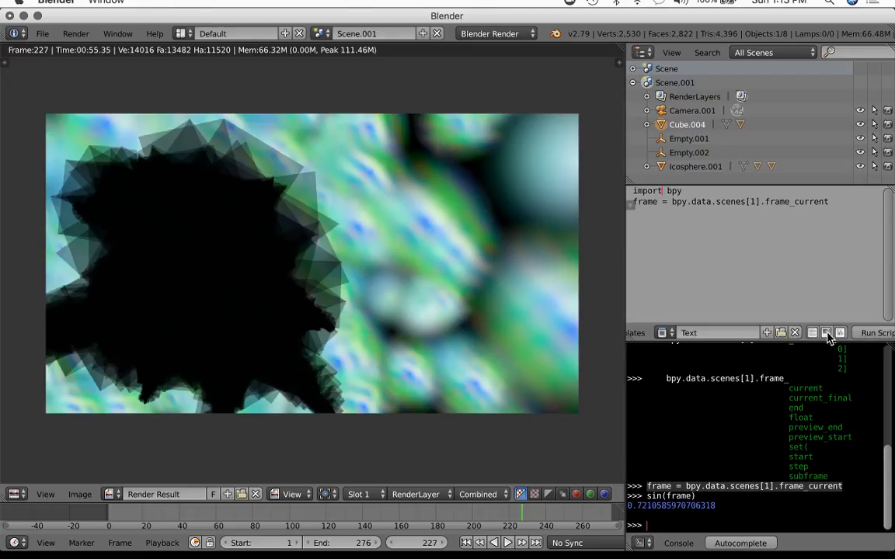
pyautogui.click(842, 334)
pyautogui.click(813, 334)
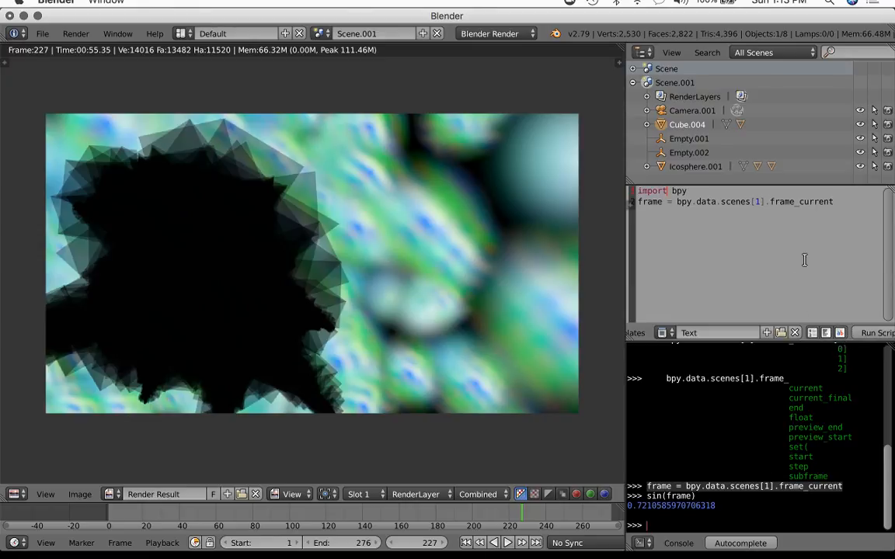
pyautogui.click(838, 202)
pyautogui.press('Return')
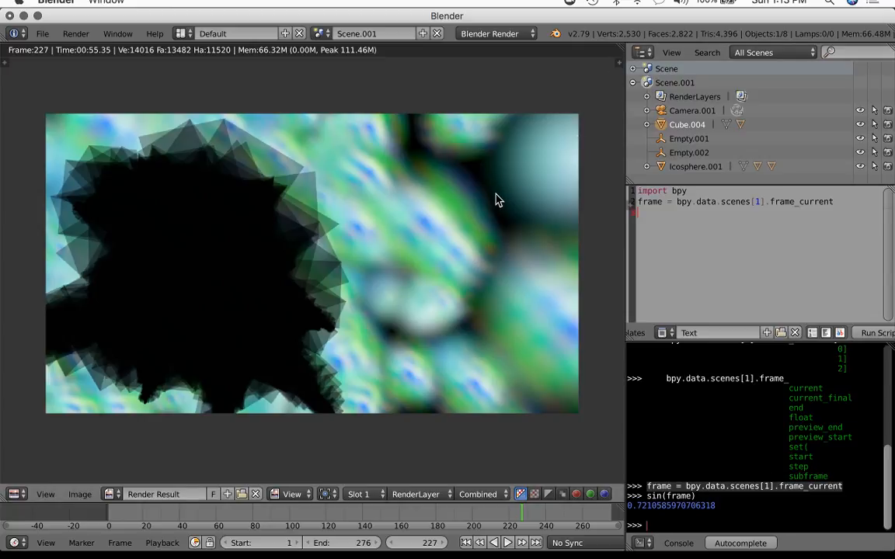
pyautogui.press('super+Tab')
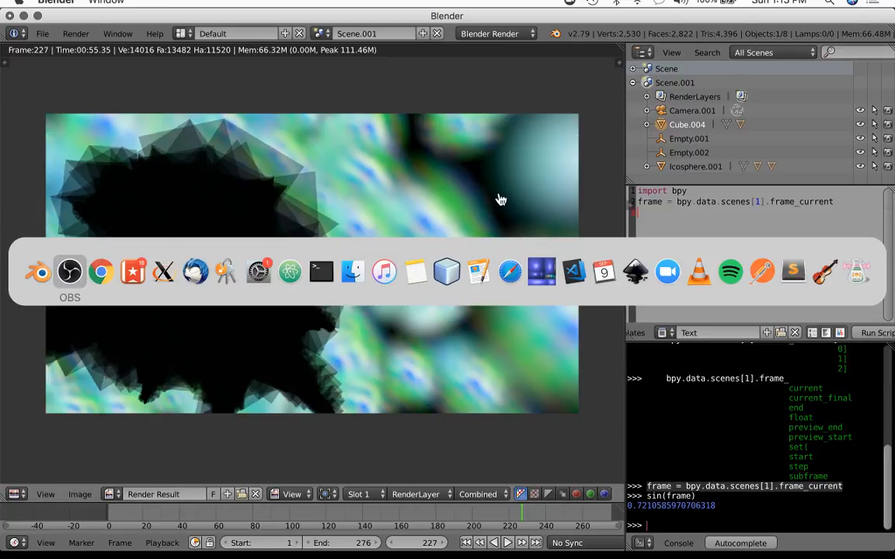